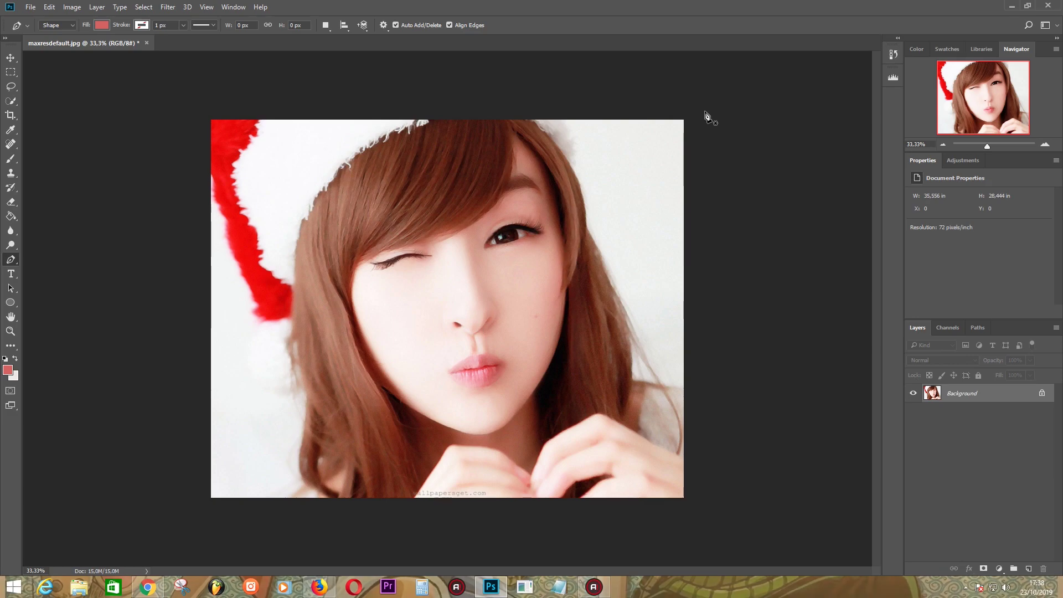
Step: Create a new 2000 × 2000 px, 300 ppi white document from the Art & Illustration 2000 pixel grid preset
left_click(34, 8)
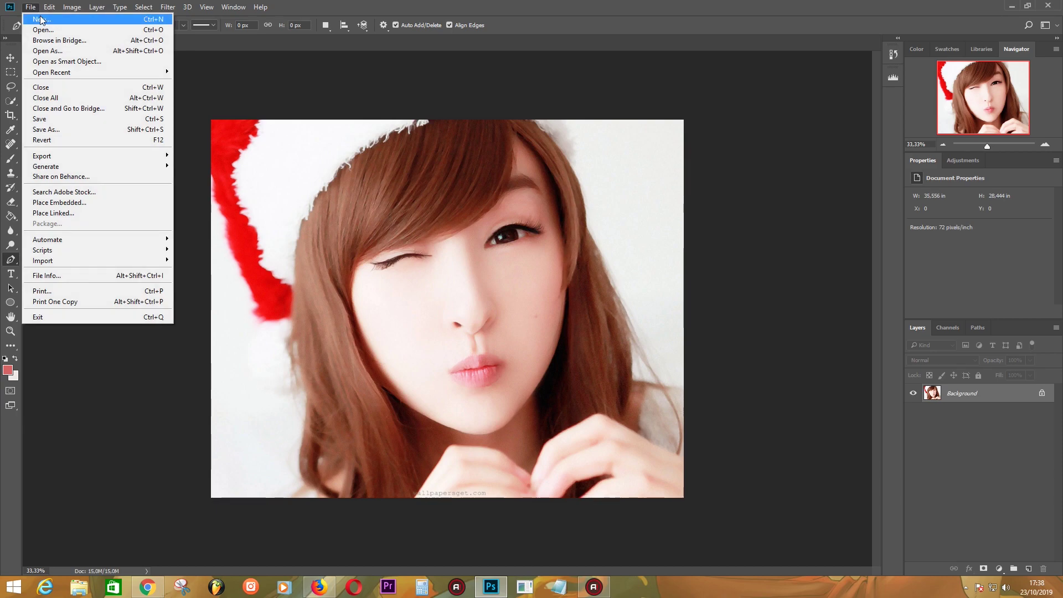
left_click(41, 19)
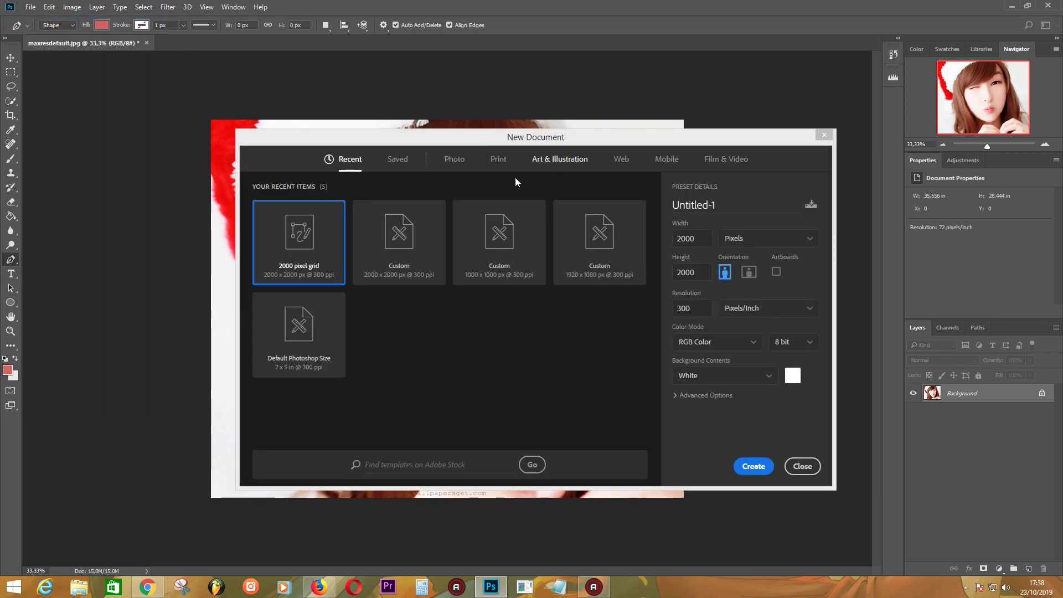
left_click(566, 159)
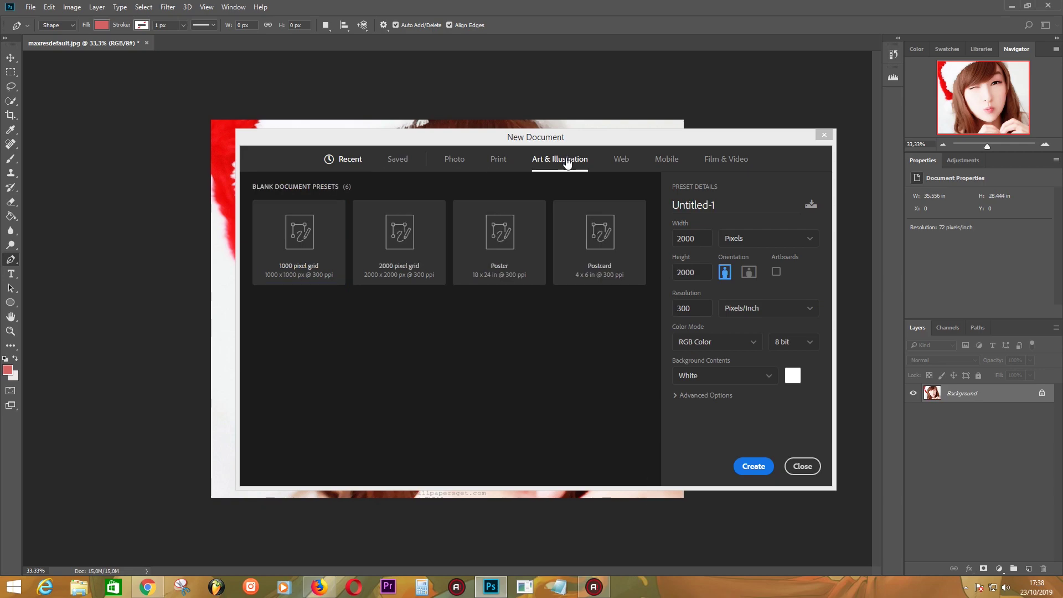
left_click(432, 244)
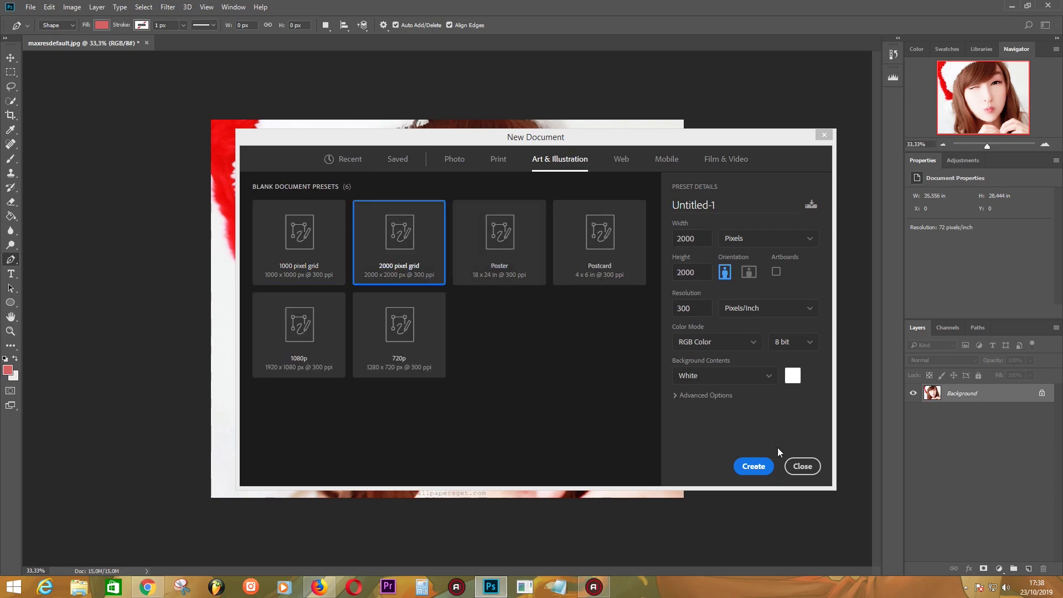
left_click(754, 466)
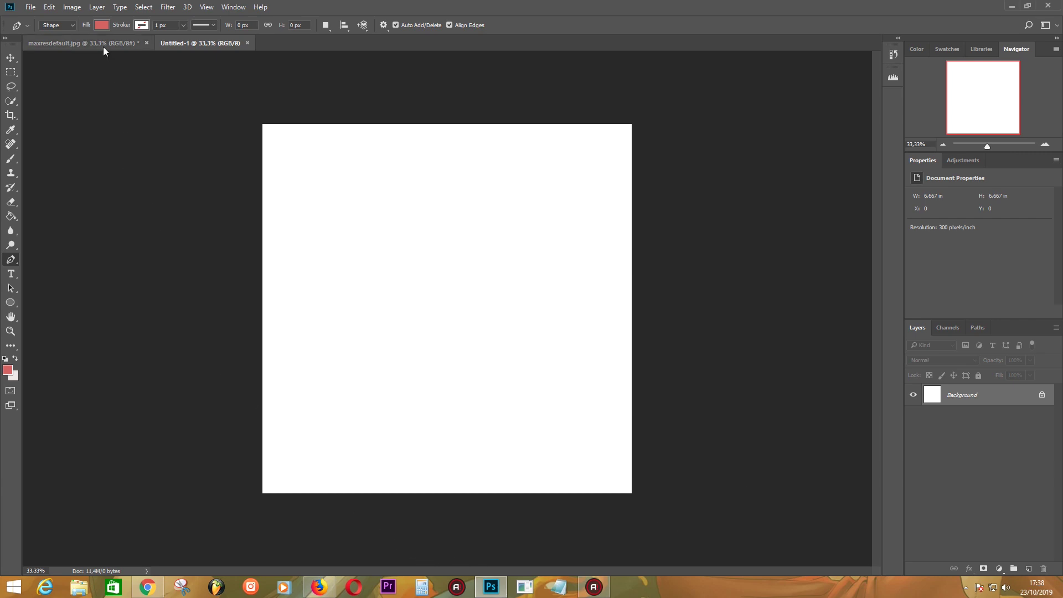
Step: Copy the portrait photo into Untitled-1 as Layer 1 with the Move tool
left_click(65, 44)
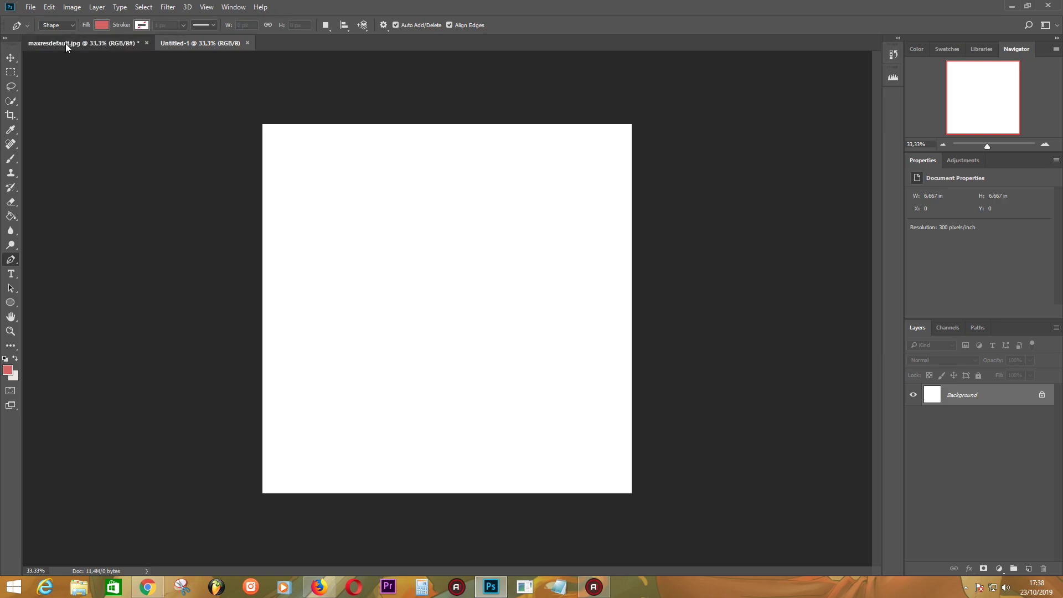
left_click(11, 59)
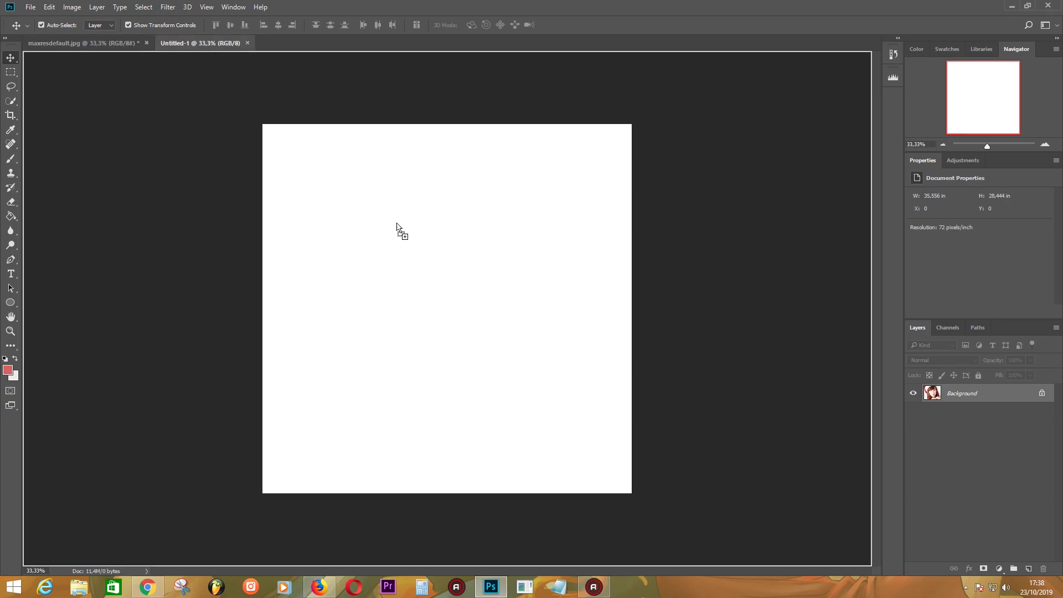
left_click_drag(208, 44, 437, 285)
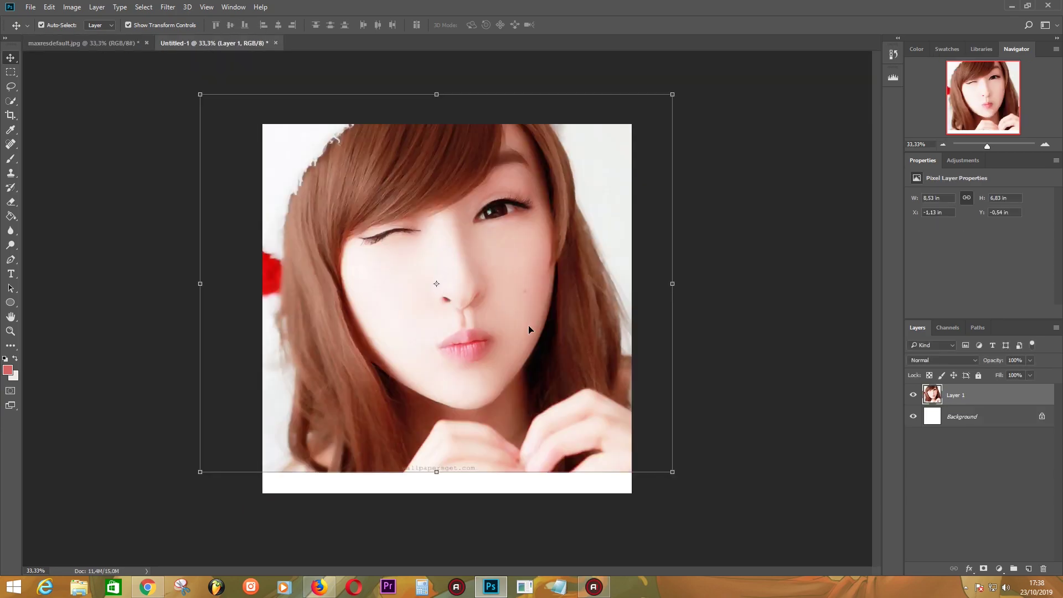
Step: Scale the photo to about 98% and position it to fill the square canvas
left_click_drag(530, 327, 600, 401)
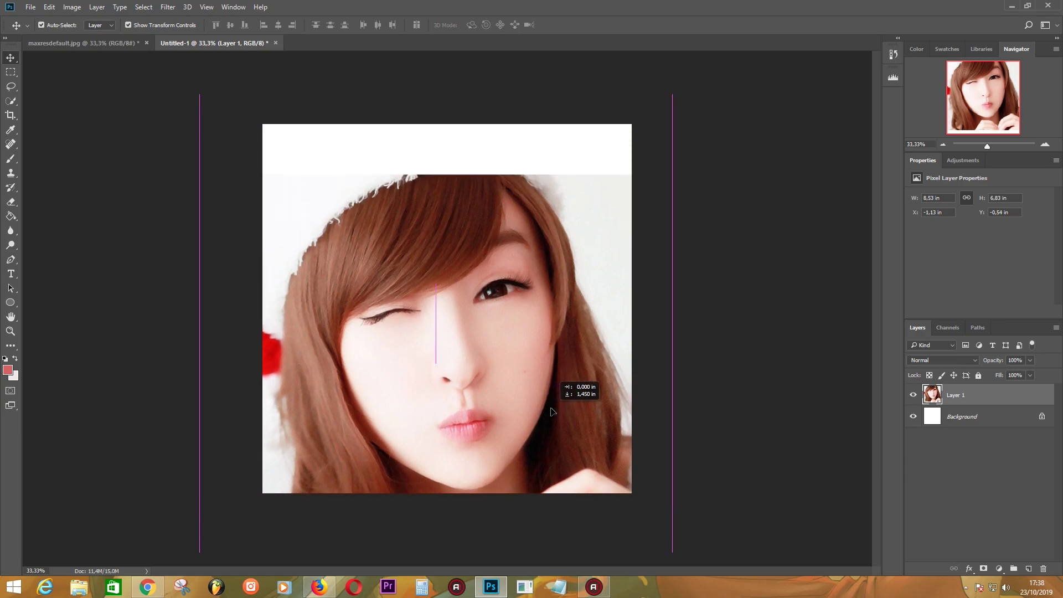
left_click_drag(672, 502, 609, 449)
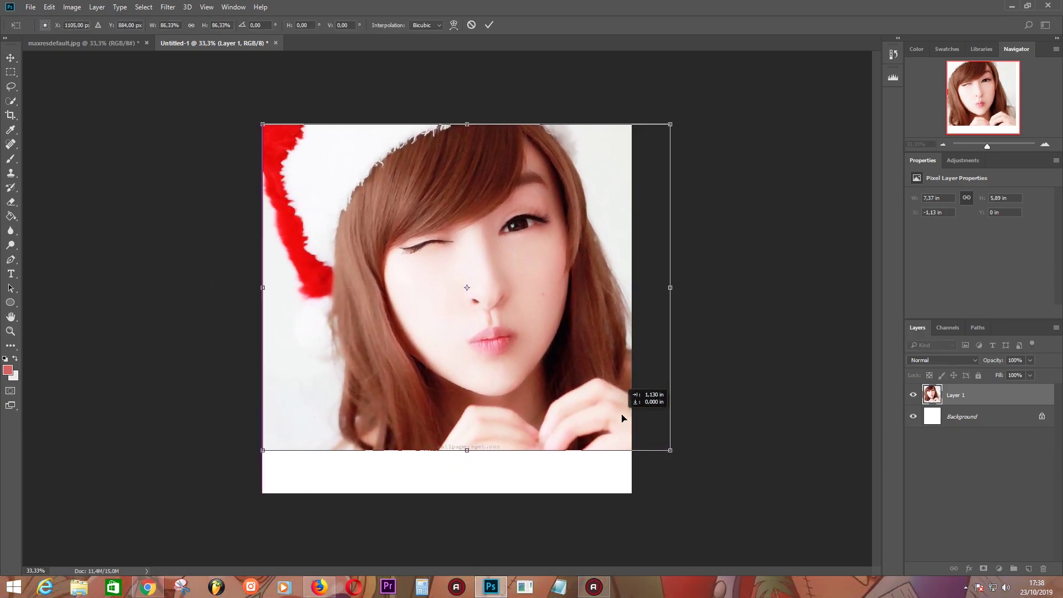
left_click_drag(559, 422, 587, 422)
left_click_drag(634, 451, 720, 490)
left_click_drag(590, 412, 521, 429)
left_click(489, 24)
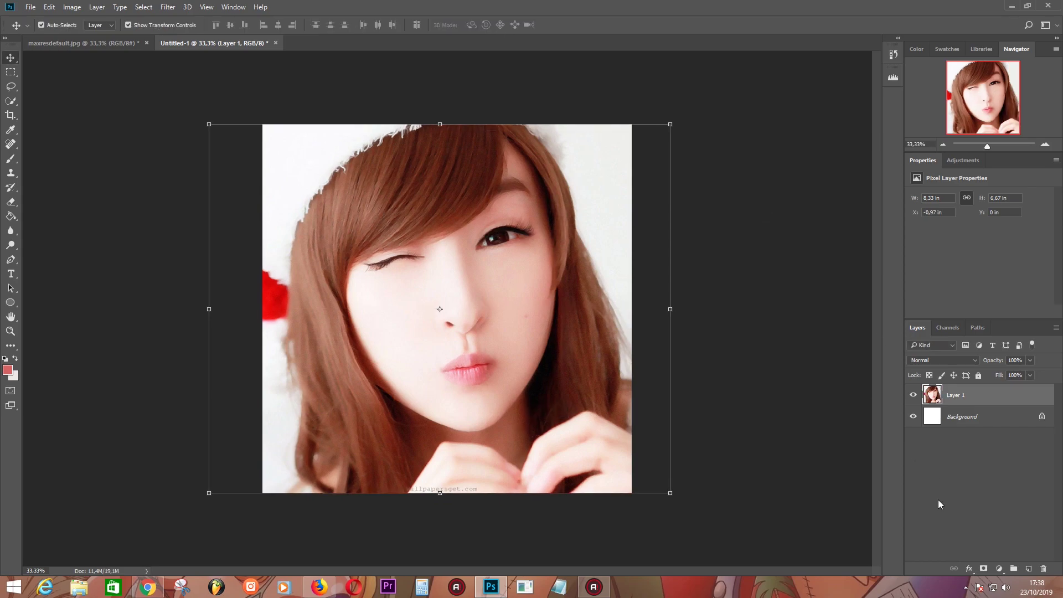
left_click(938, 499)
left_click(957, 403)
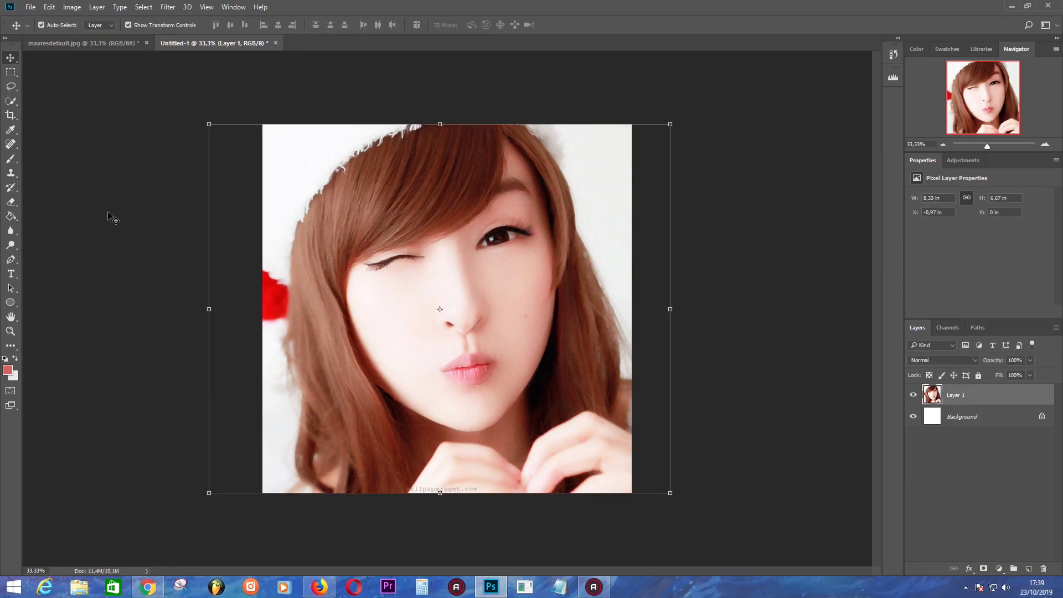
left_click(11, 260)
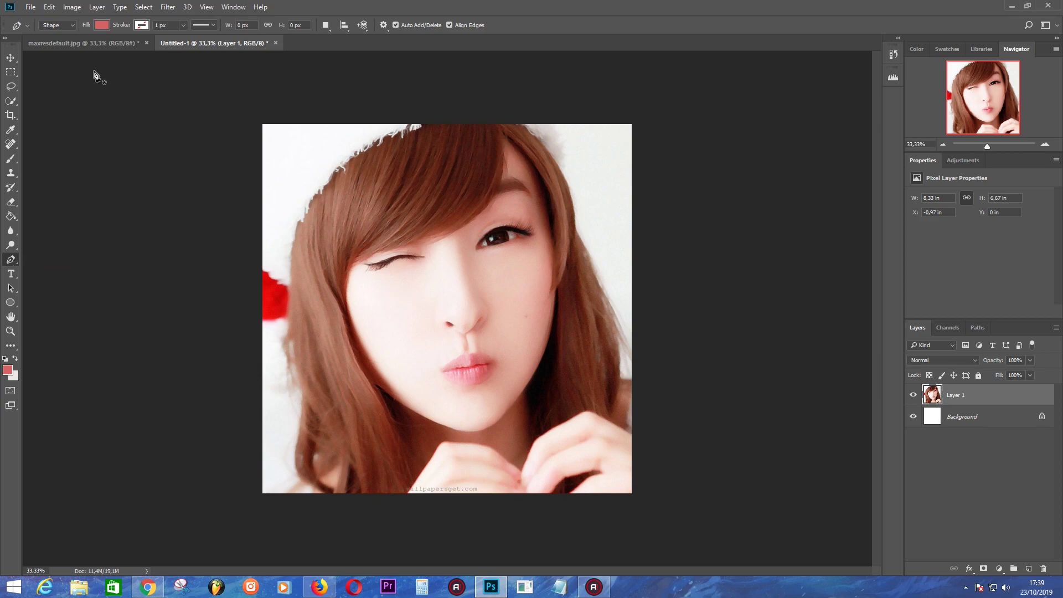
Step: Keep the Pen tool in Shape mode with a black fill and no stroke
left_click(73, 25)
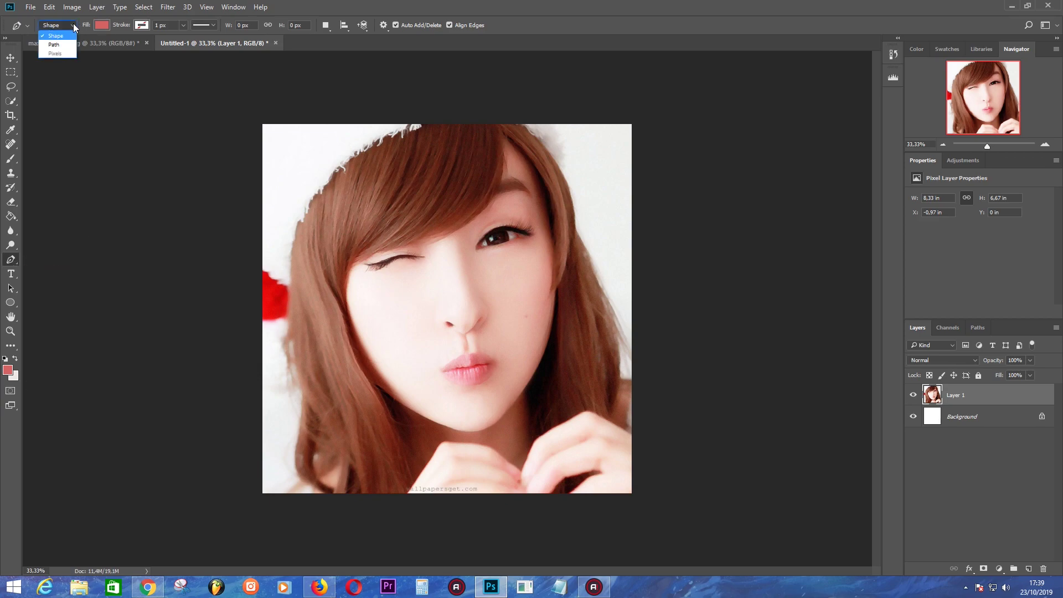
left_click(69, 34)
left_click(102, 25)
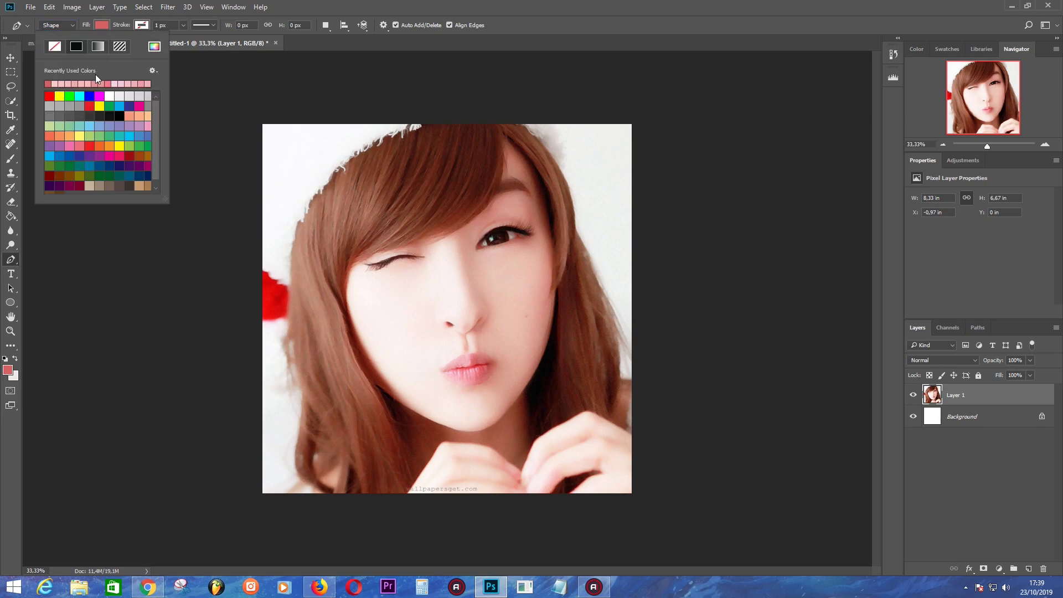
left_click(115, 115)
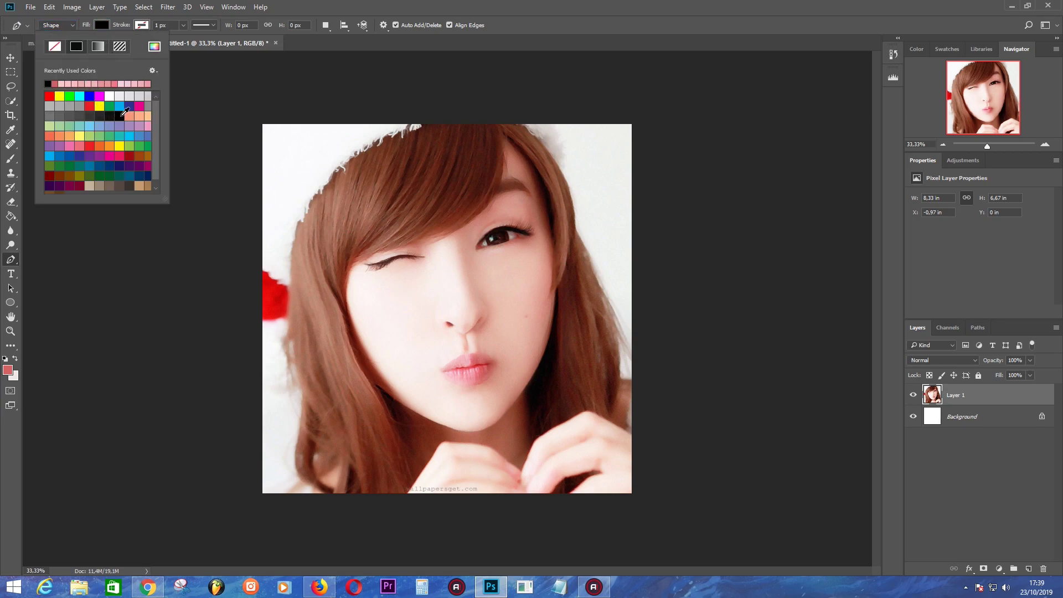
left_click(142, 25)
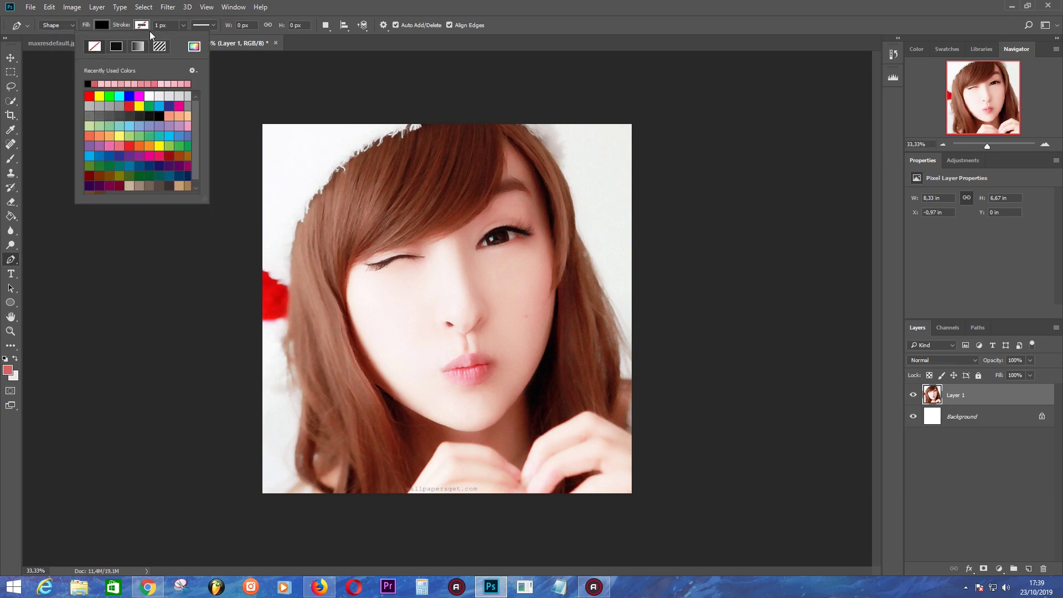
left_click(145, 24)
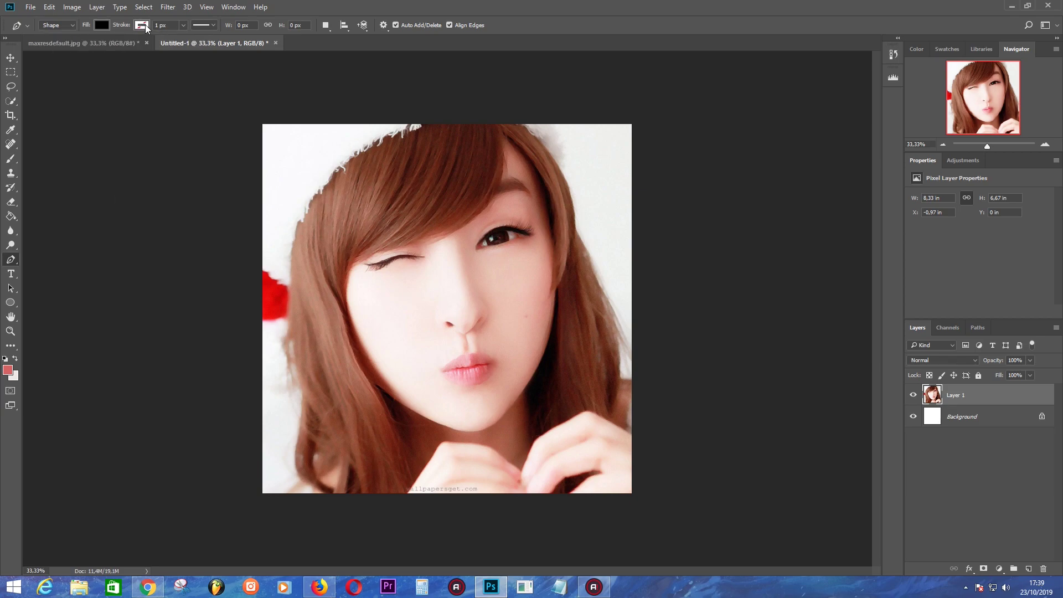
left_click(14, 264)
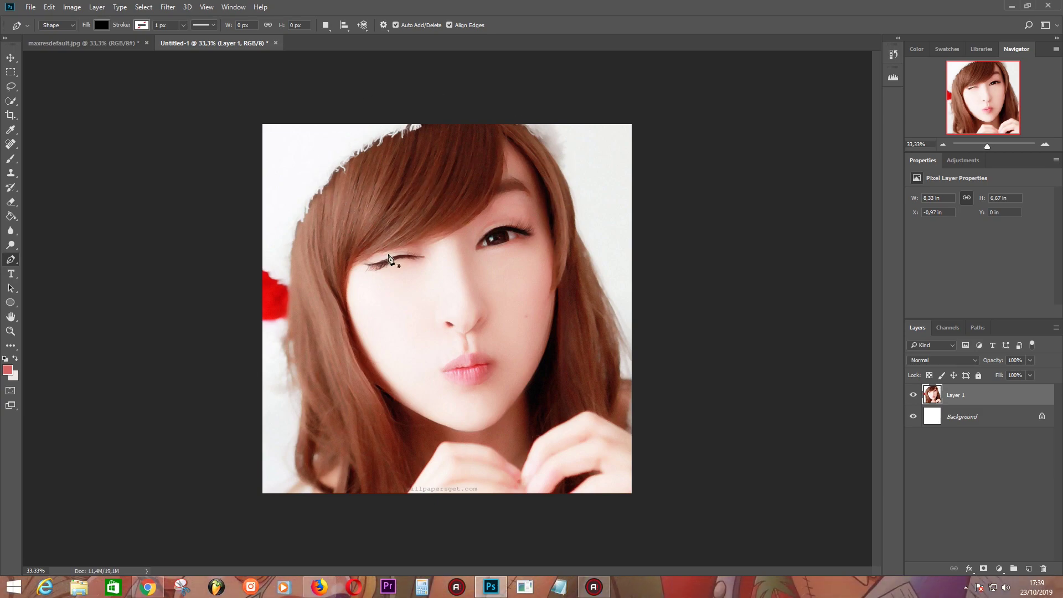
key("ctrl+plus")
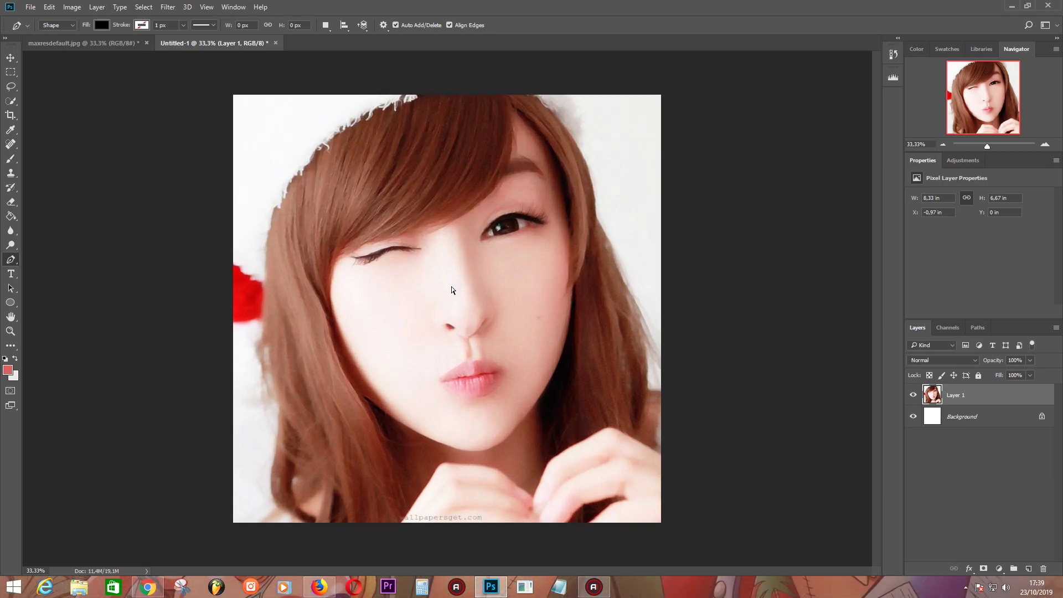
key("ctrl+plus")
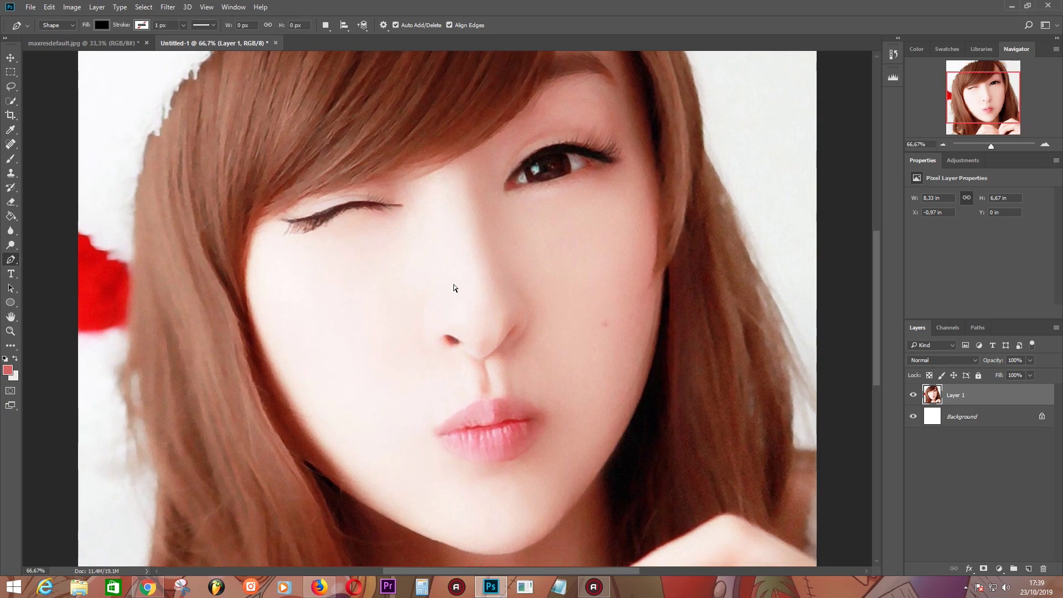
key("ctrl+plus")
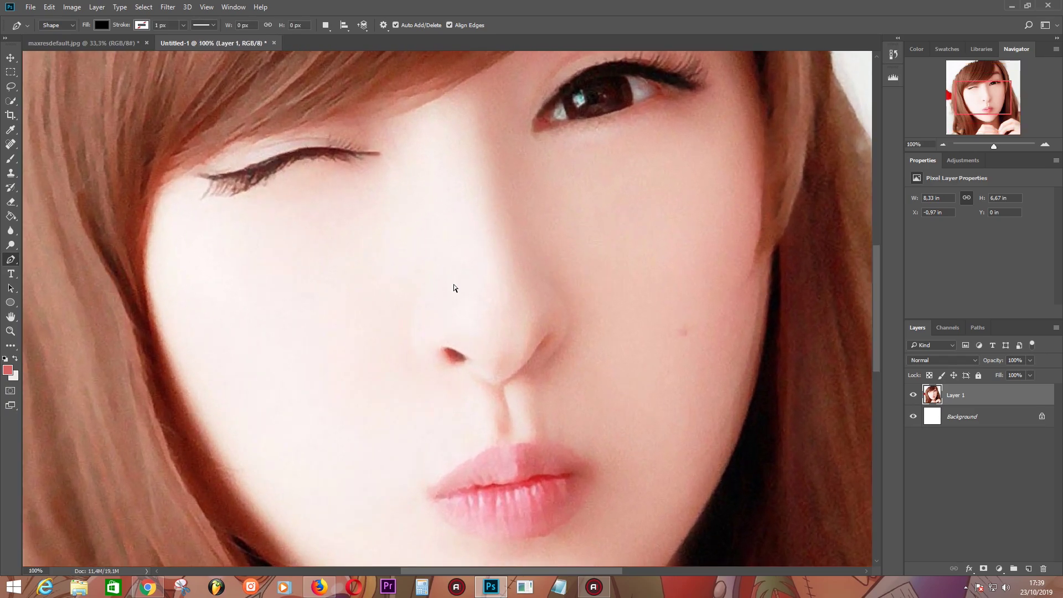
key("ctrl+minus")
key("ctrl+minus")
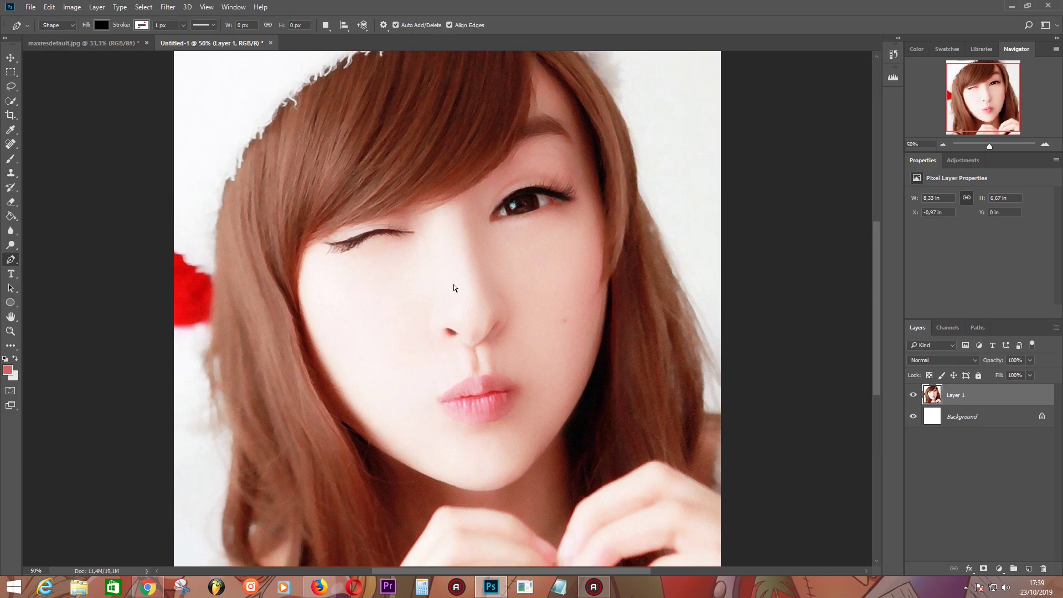
key("ctrl+minus")
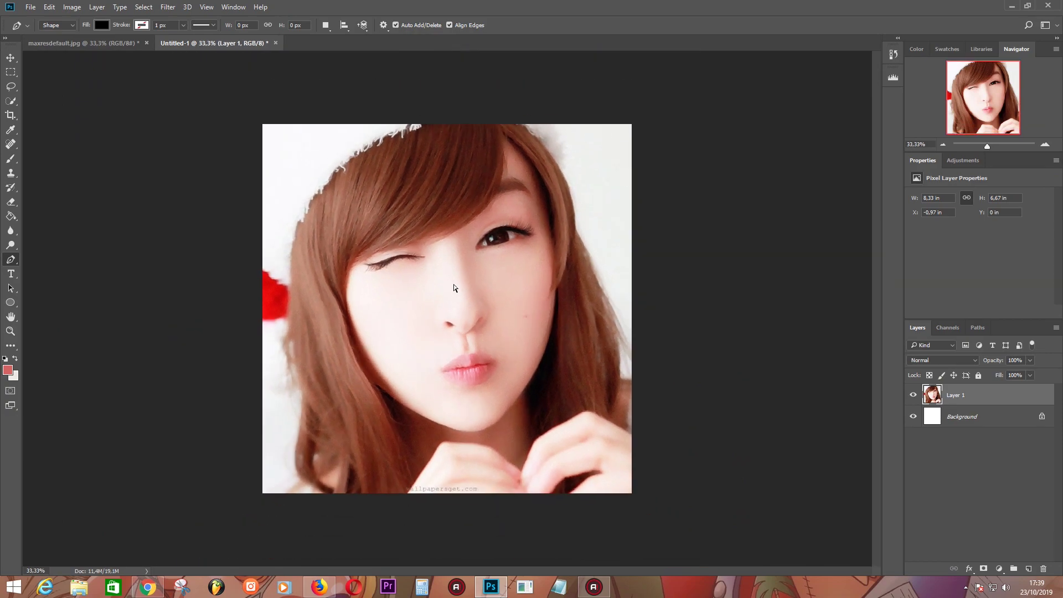
key("ctrl+plus")
key("ctrl+plus")
key("ctrl+plus")
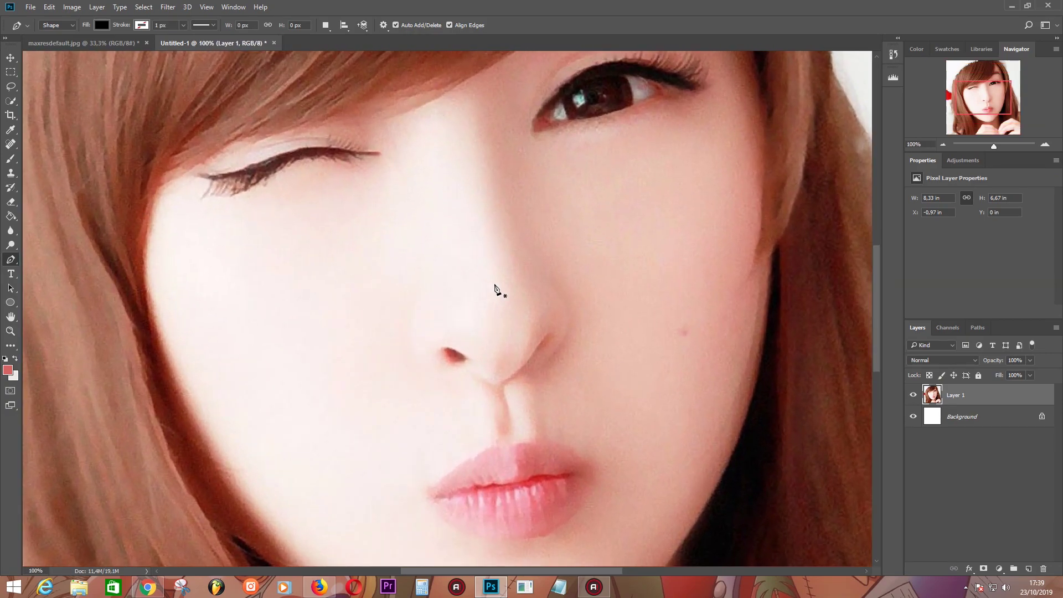
mouse_move(552, 267)
left_mouse_down()
mouse_move(501, 337)
mouse_move(759, 254)
mouse_move(480, 249)
mouse_move(681, 420)
mouse_move(728, 525)
mouse_move(609, 265)
mouse_move(560, 48)
mouse_move(583, 61)
mouse_move(526, 325)
mouse_move(608, 237)
mouse_move(589, 215)
mouse_move(519, 268)
mouse_move(570, 253)
mouse_move(543, 233)
left_mouse_up()
key("ctrl+minus")
key("ctrl+minus")
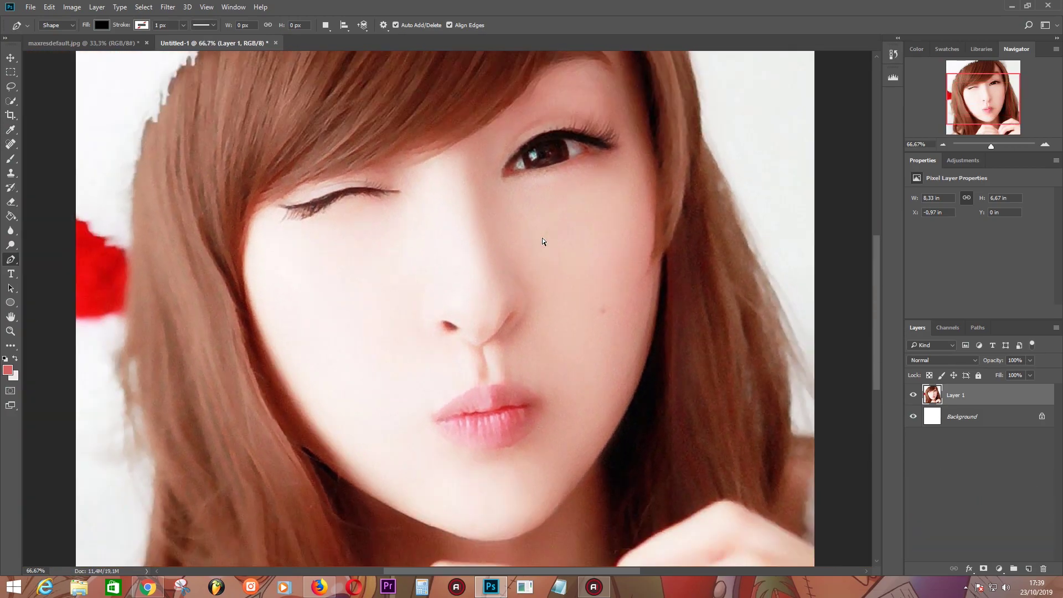
key("ctrl+minus")
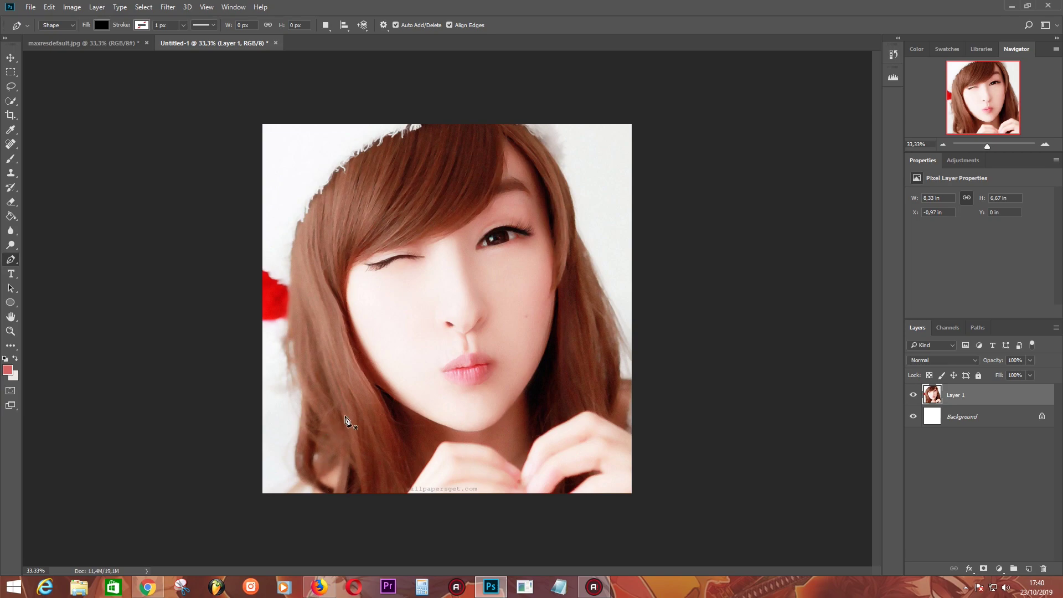
key("ctrl+plus")
key("ctrl+plus")
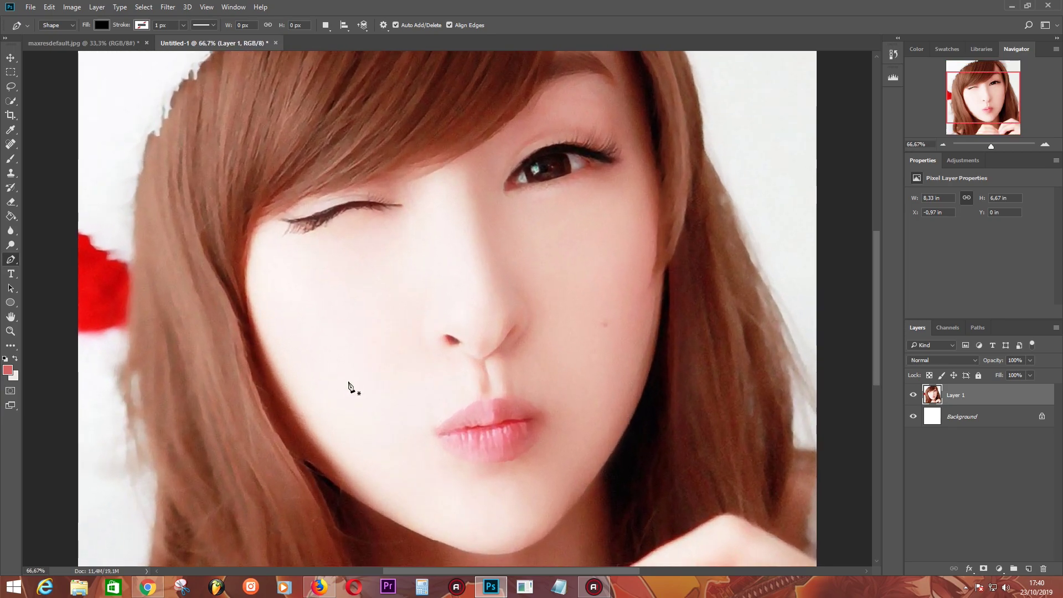
key("ctrl+minus")
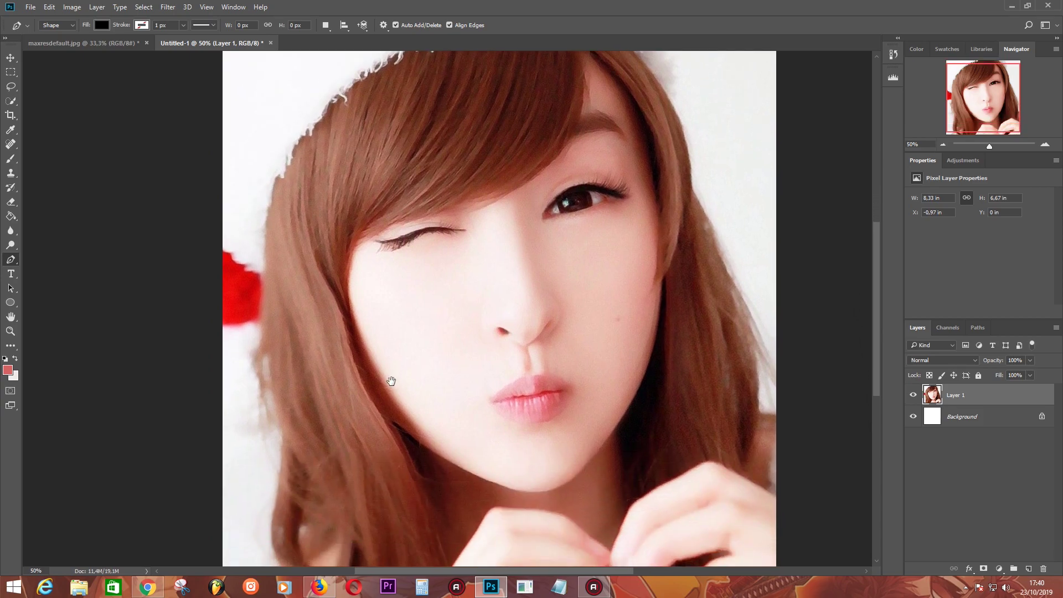
mouse_move(339, 382)
left_mouse_down()
mouse_move(392, 365)
mouse_move(387, 315)
mouse_move(402, 379)
mouse_move(399, 272)
mouse_move(378, 333)
left_mouse_up()
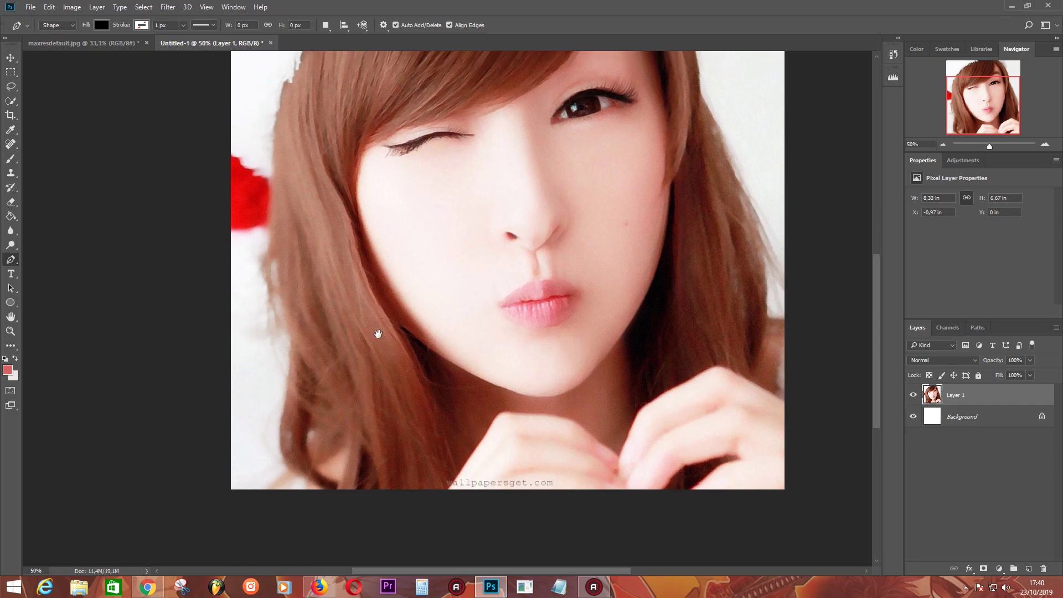
Step: Start the hair outline at the bottom and trace curved anchors up the left hair edge
left_click(324, 493)
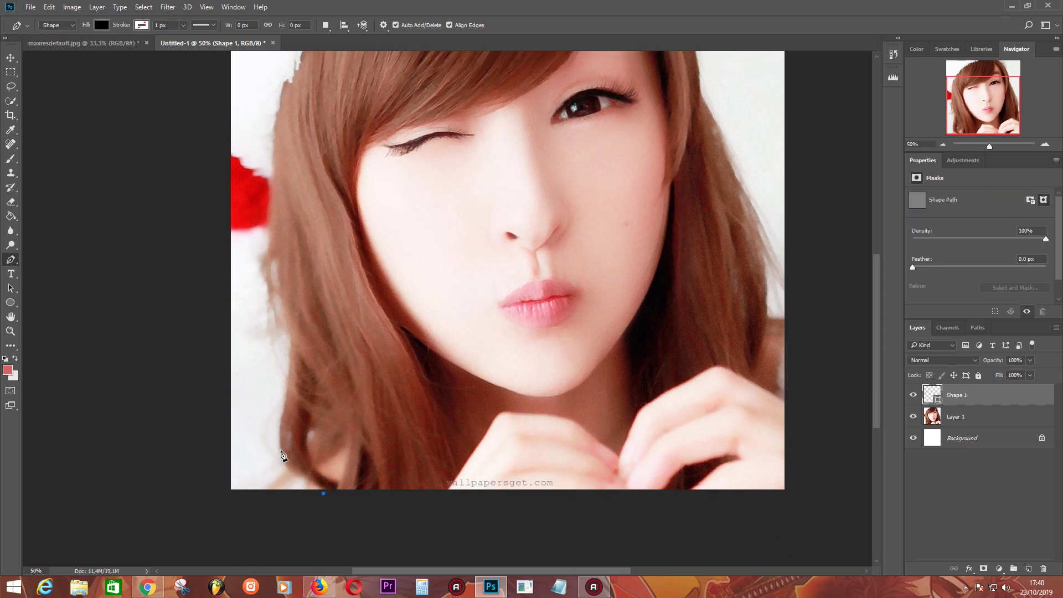
left_click_drag(279, 447, 281, 422)
left_click(288, 391)
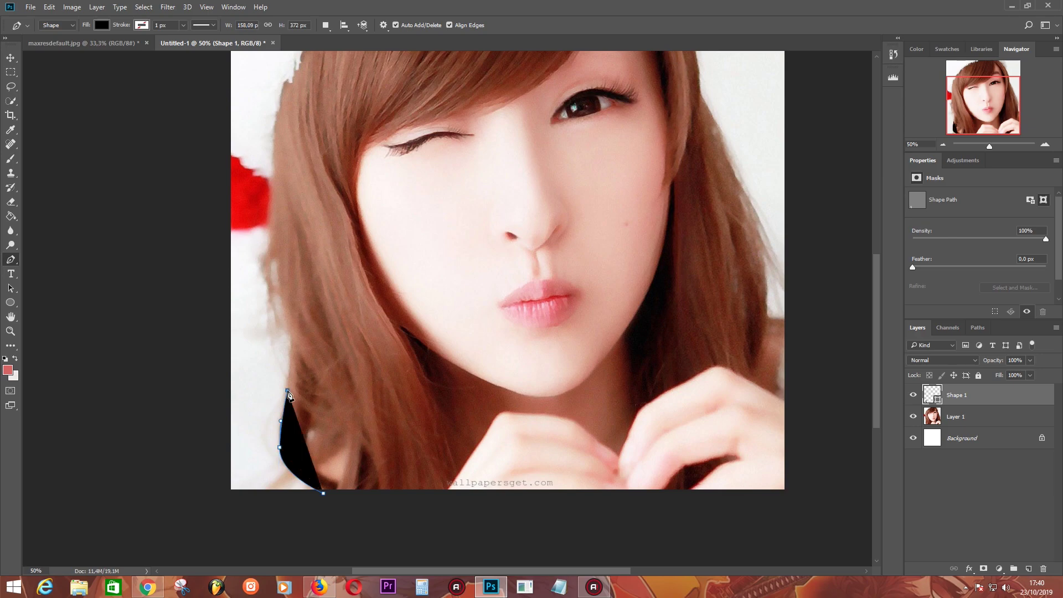
left_click(289, 335)
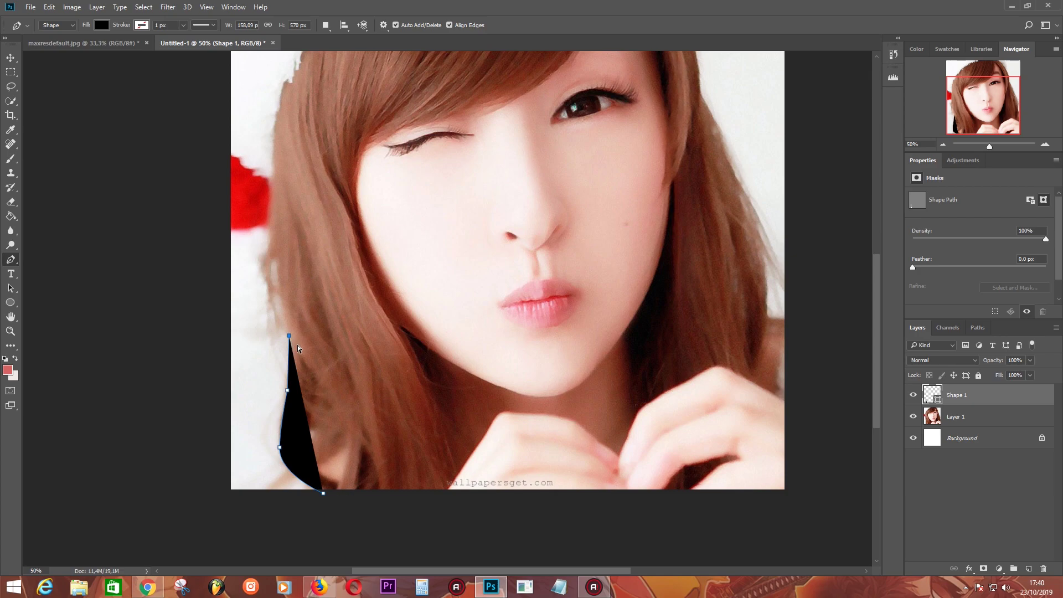
key("ctrl+z")
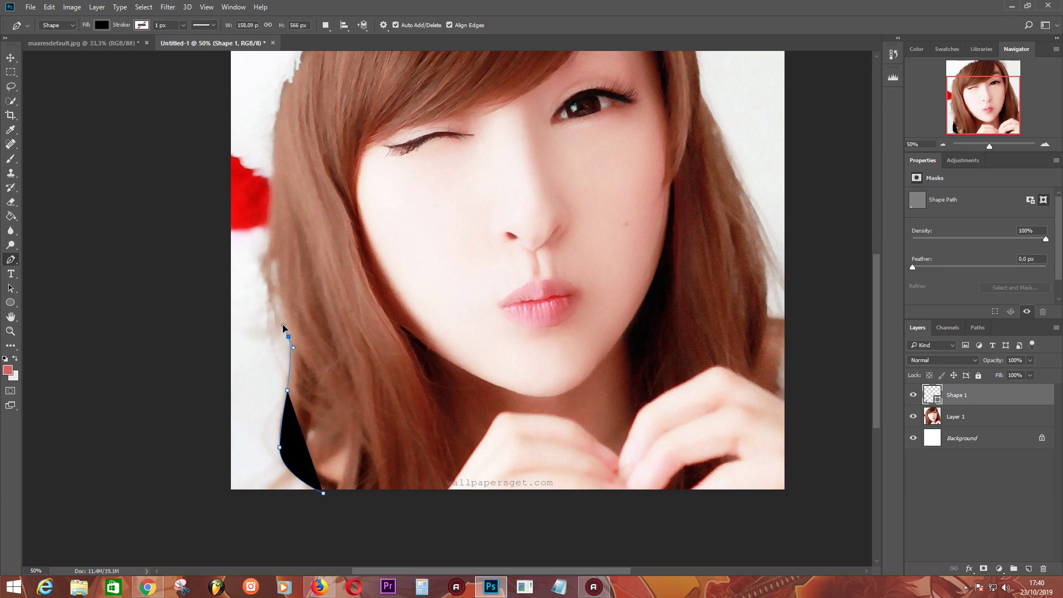
mouse_move(283, 326)
left_mouse_down()
mouse_move(289, 339)
mouse_move(272, 352)
left_mouse_up()
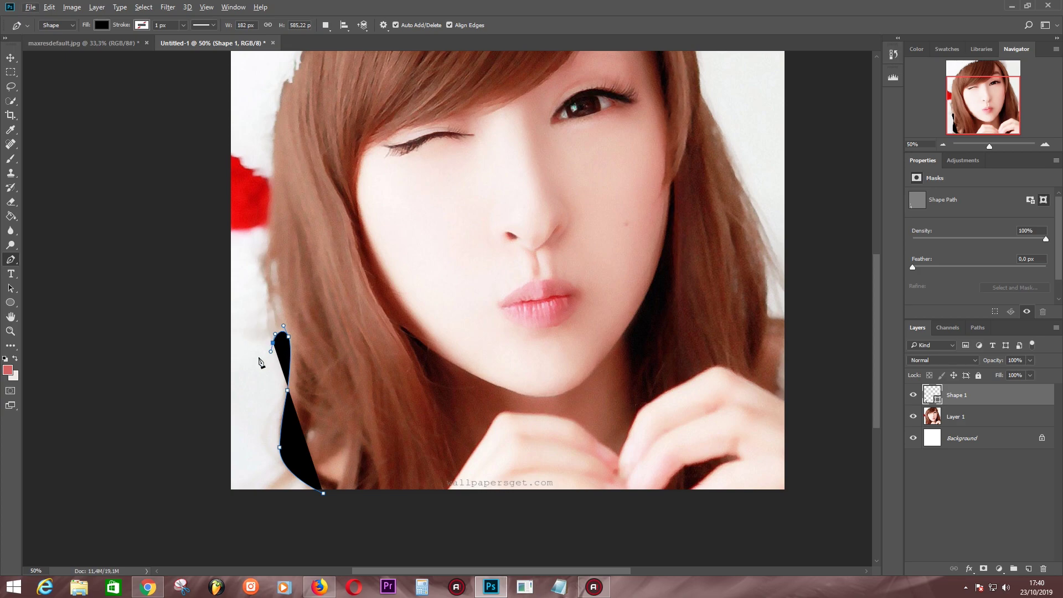
left_click_drag(269, 288, 270, 279)
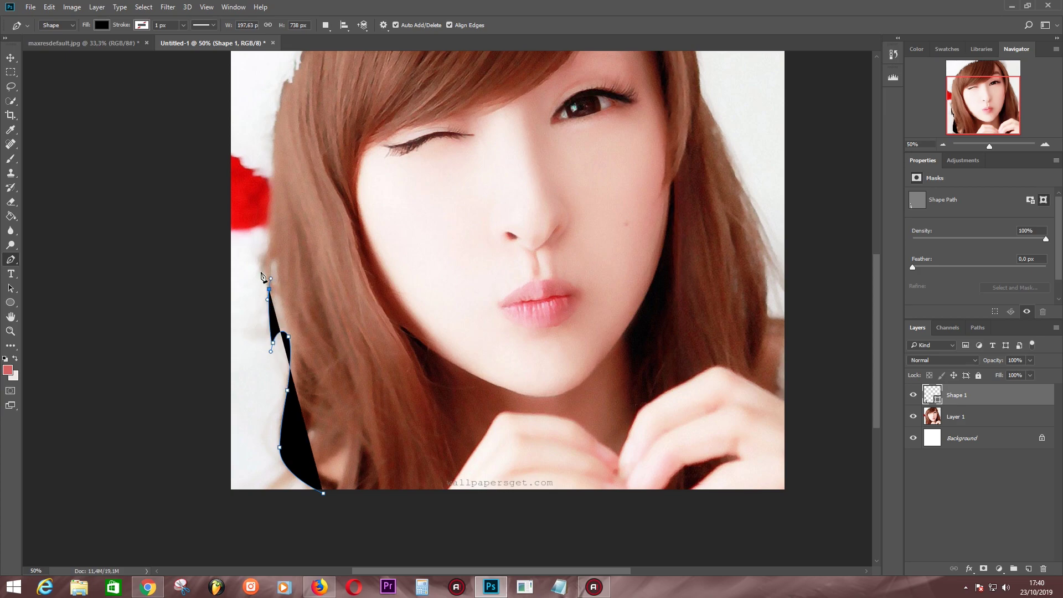
left_click_drag(261, 262, 264, 250)
key("ctrl+z")
left_click_drag(274, 240, 275, 241)
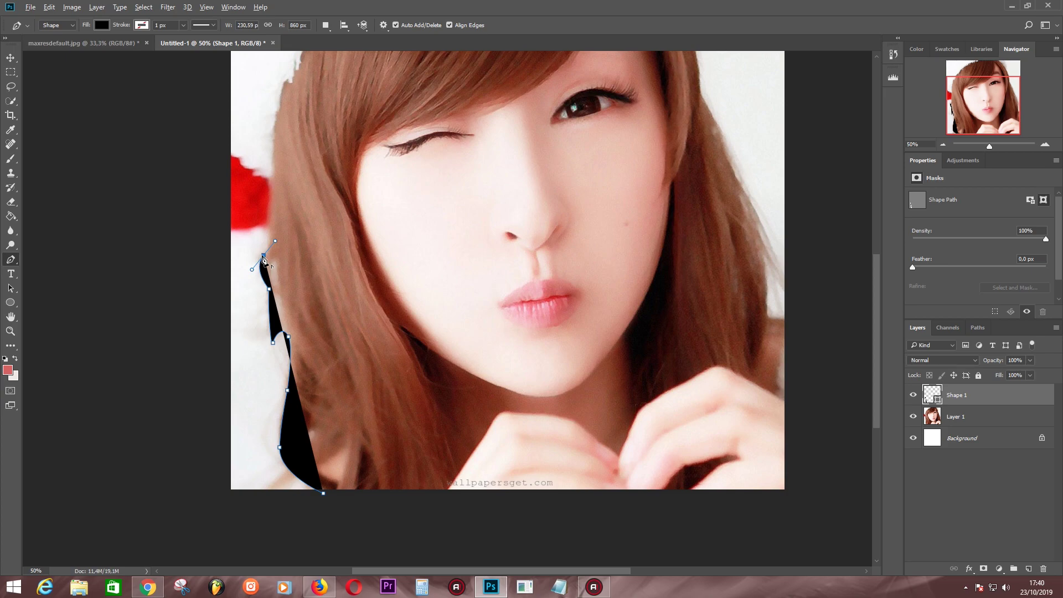
left_click(269, 177)
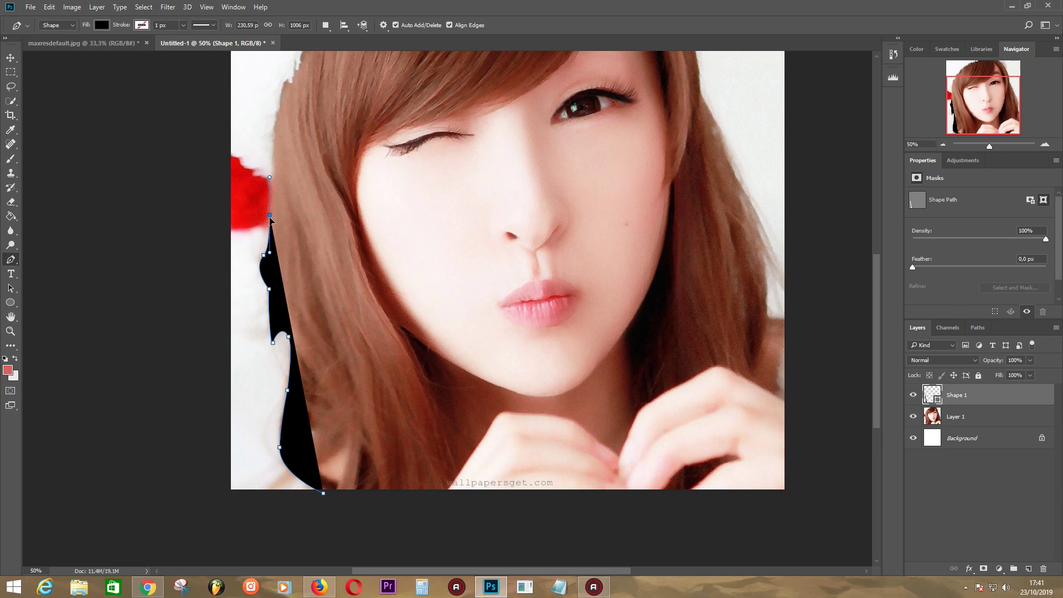
Step: Fix the misplaced top anchors and extend the outline across the canvas top edge
left_click(270, 216)
mouse_move(277, 223)
left_mouse_down()
mouse_move(293, 224)
mouse_move(271, 226)
left_mouse_up()
left_click_drag(269, 208, 268, 218)
key("Up")
key("Up")
key("Up")
key("Delete")
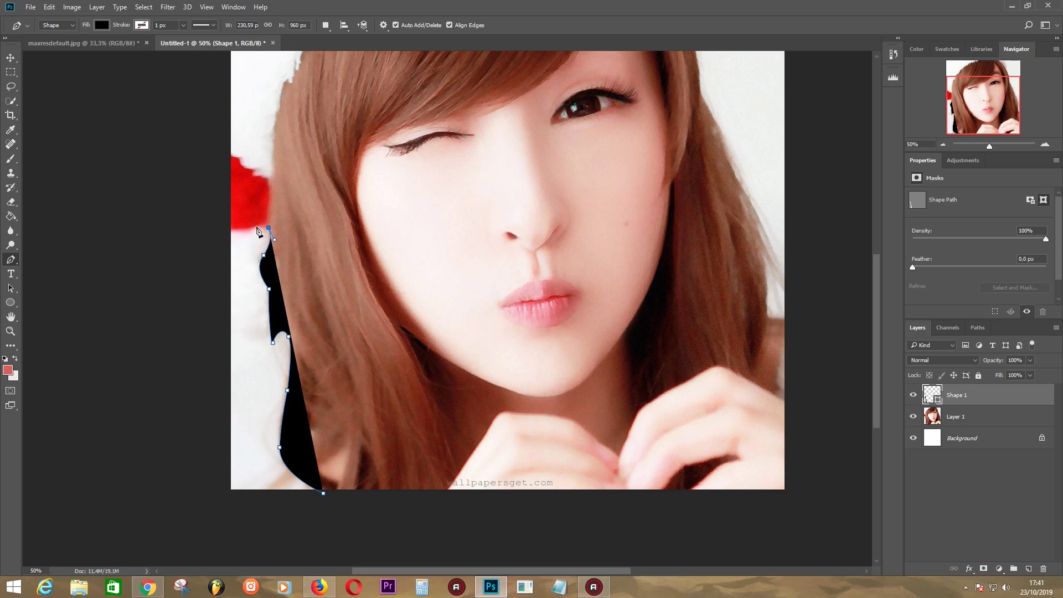
left_click(226, 228)
scroll(274, 178, "up", 4)
left_click(270, 161)
left_click(555, 159)
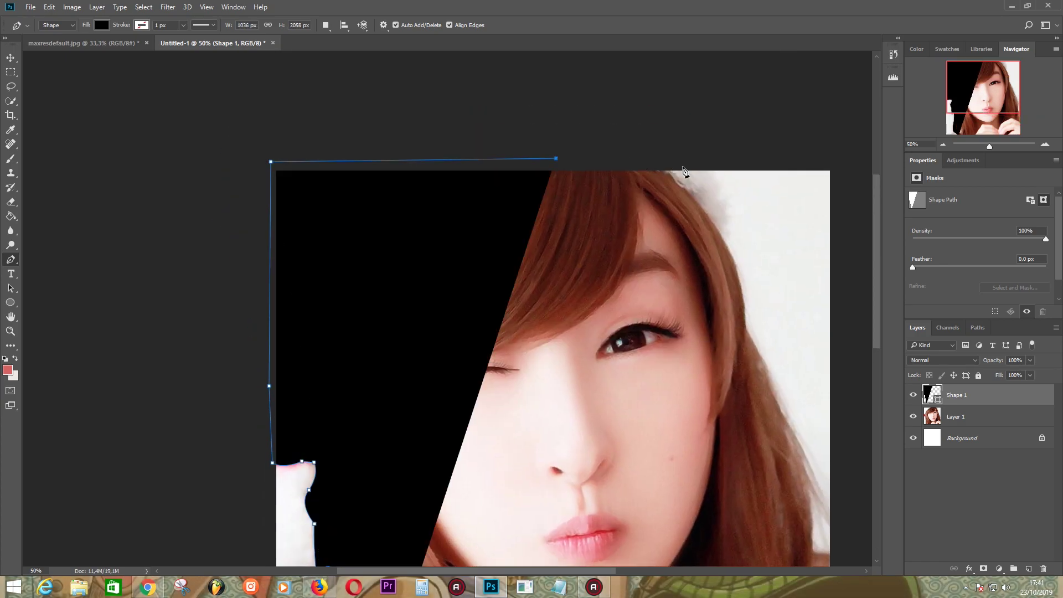
left_click(622, 157)
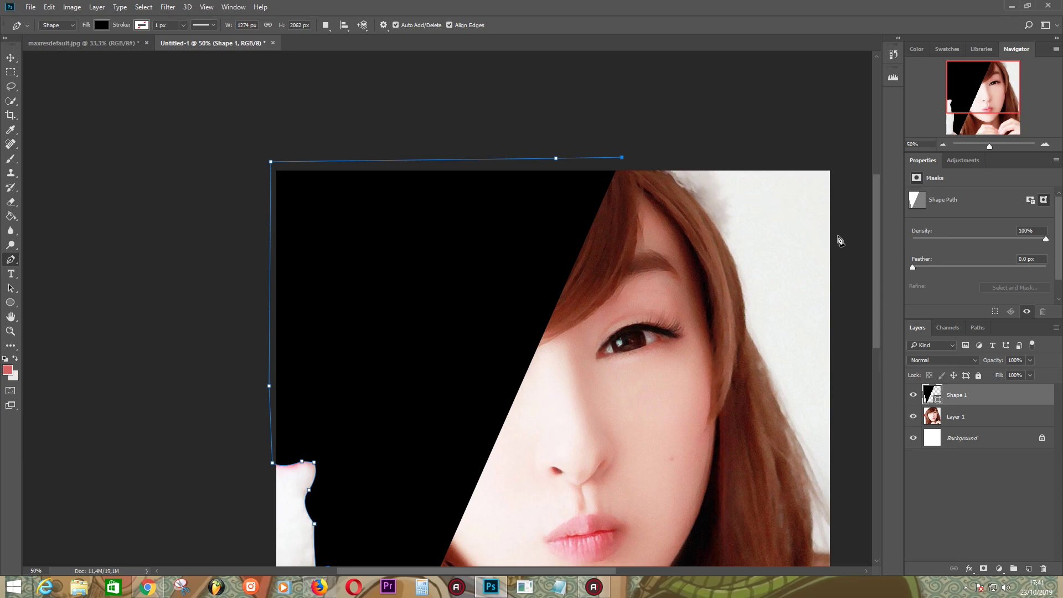
Step: Lower Shape 1 to 3% opacity and curve the outline around the hat's right side
left_click(1030, 360)
left_click_drag(987, 378, 982, 382)
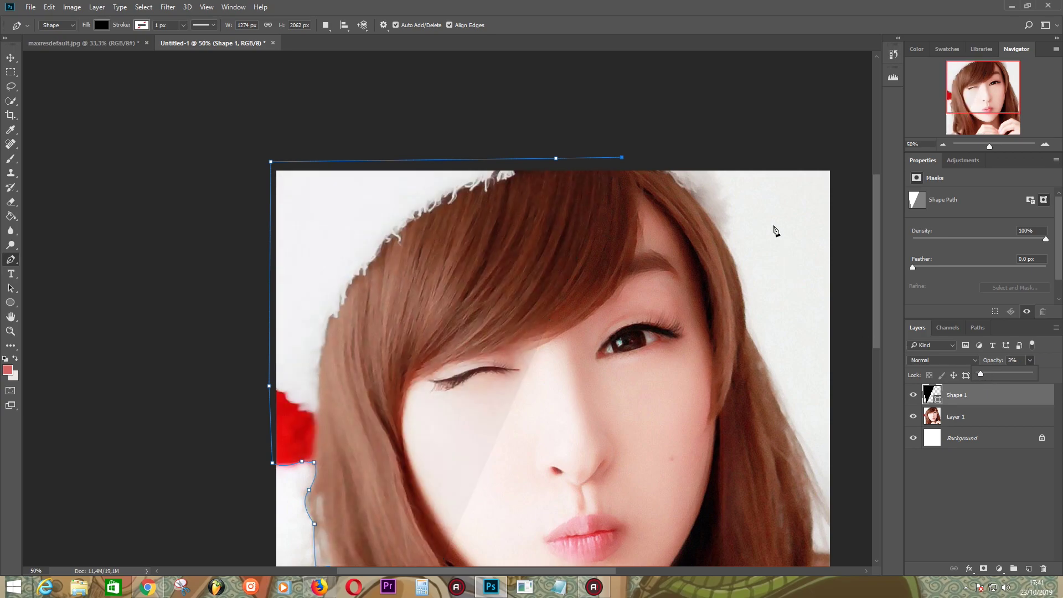
left_click(681, 160)
left_click_drag(734, 217, 733, 227)
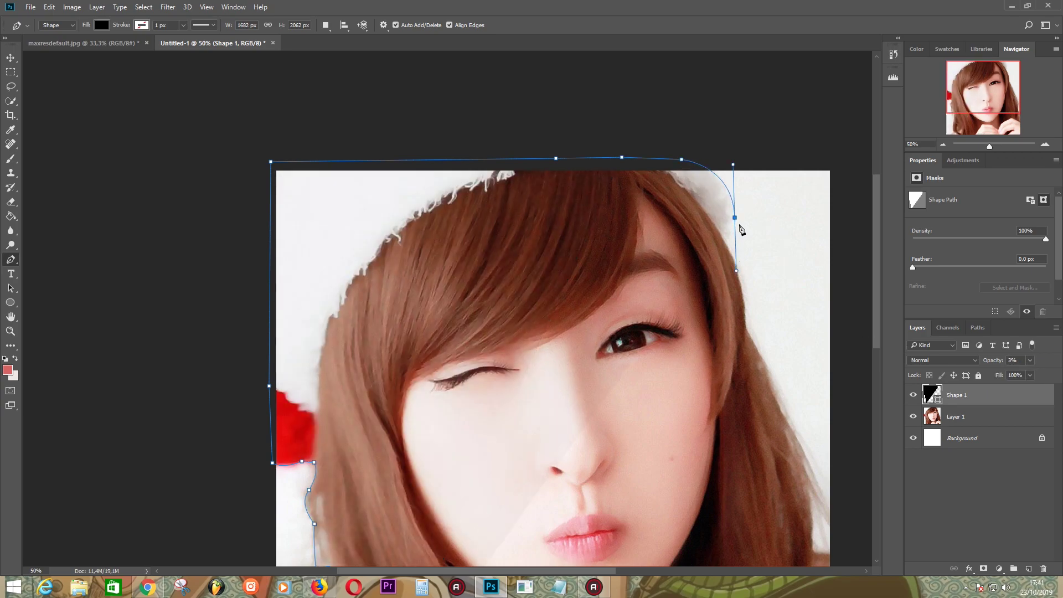
left_click(725, 242)
key("ctrl+plus")
Step: Trace curved anchors down the right edge of the hair
left_click(613, 264)
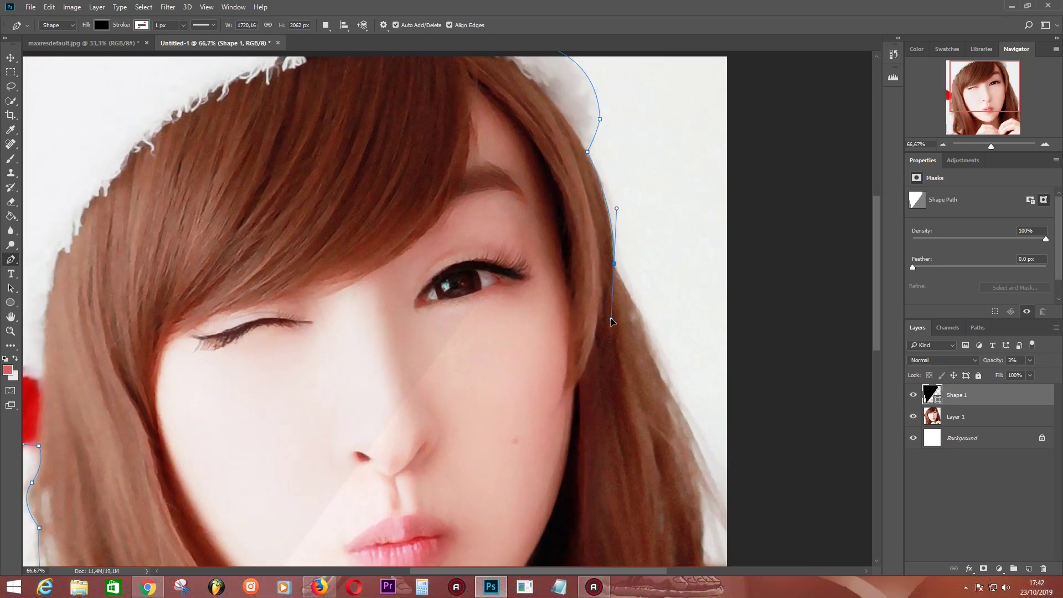
left_click(642, 311)
left_click_drag(652, 350, 654, 365)
left_click_drag(683, 408, 697, 424)
scroll(686, 387, "down", 3)
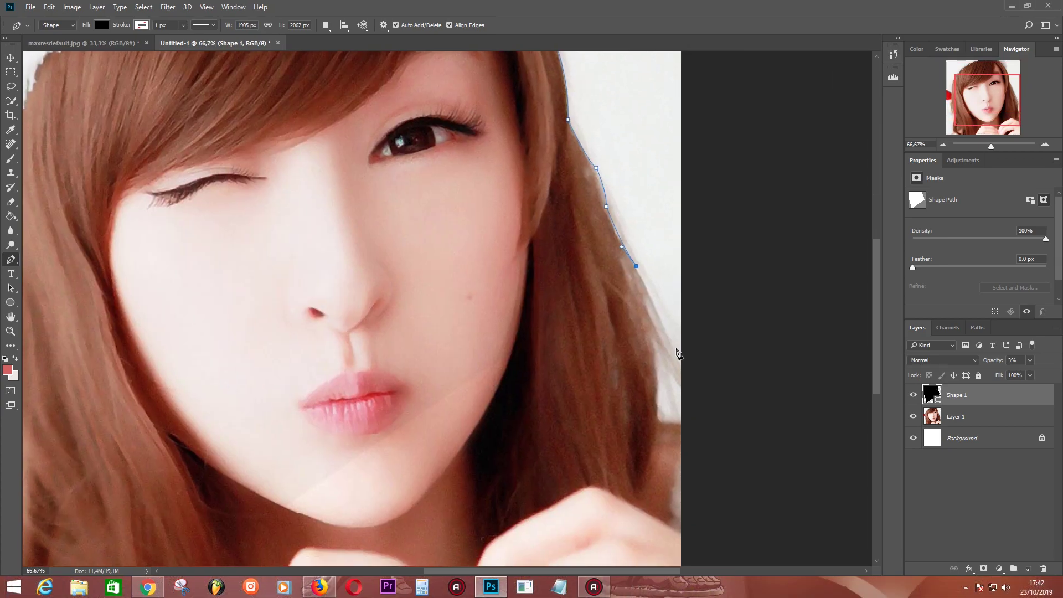
left_click_drag(671, 343, 681, 374)
left_click(698, 390)
left_click_drag(698, 391, 704, 399)
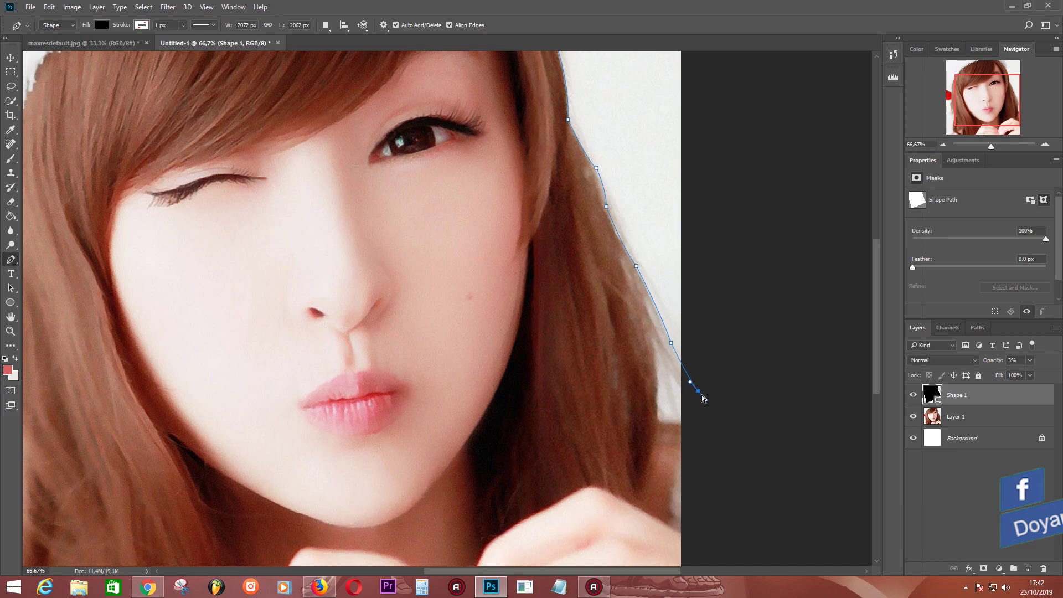
Step: Redraw the lower right hair curve and close the outline along the bottom at its start
key("ctrl+z")
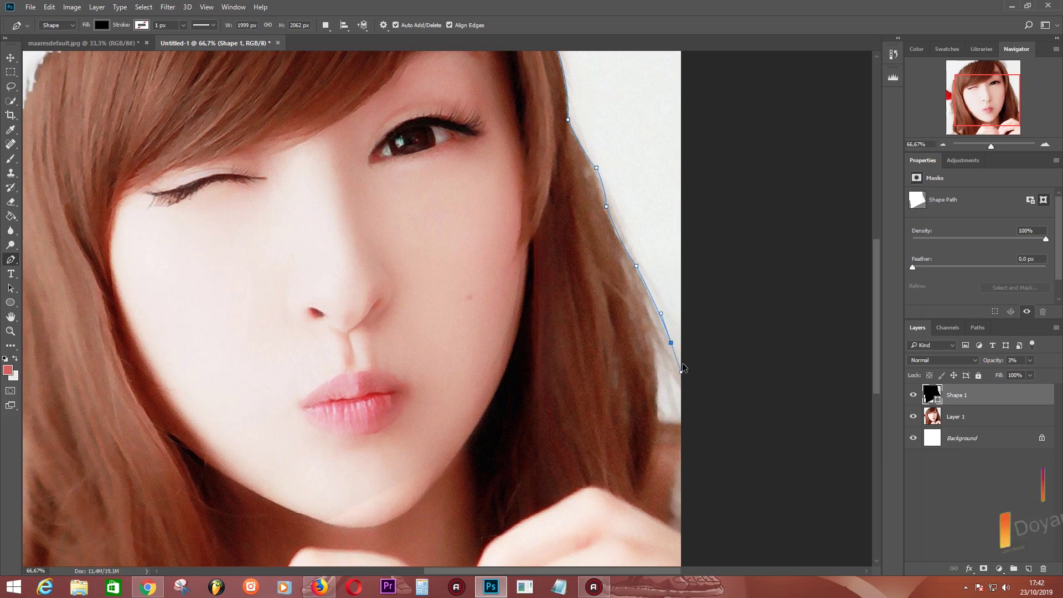
key("ctrl+z")
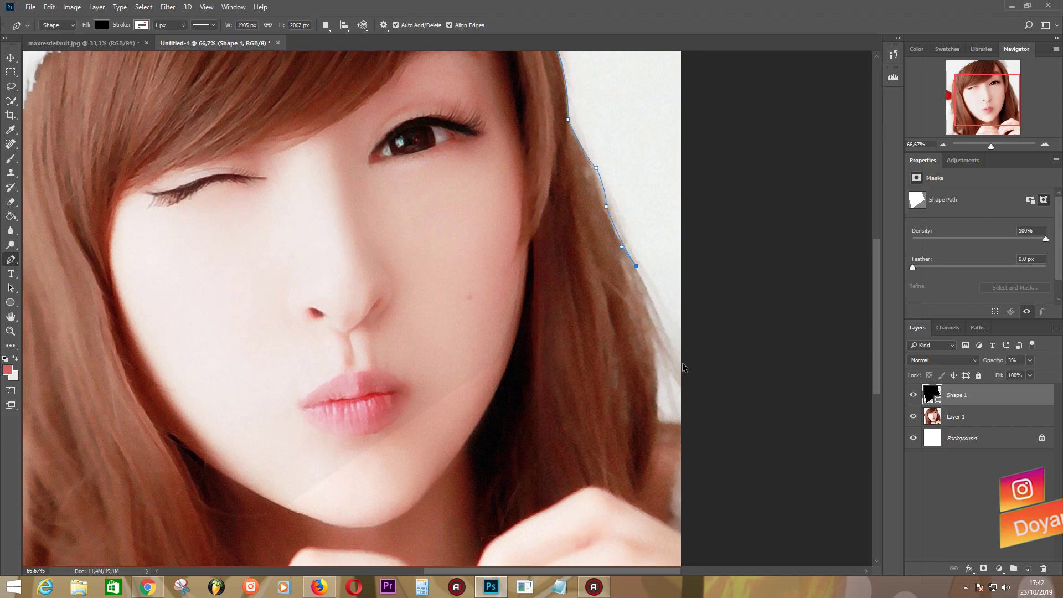
left_click_drag(656, 356, 654, 398)
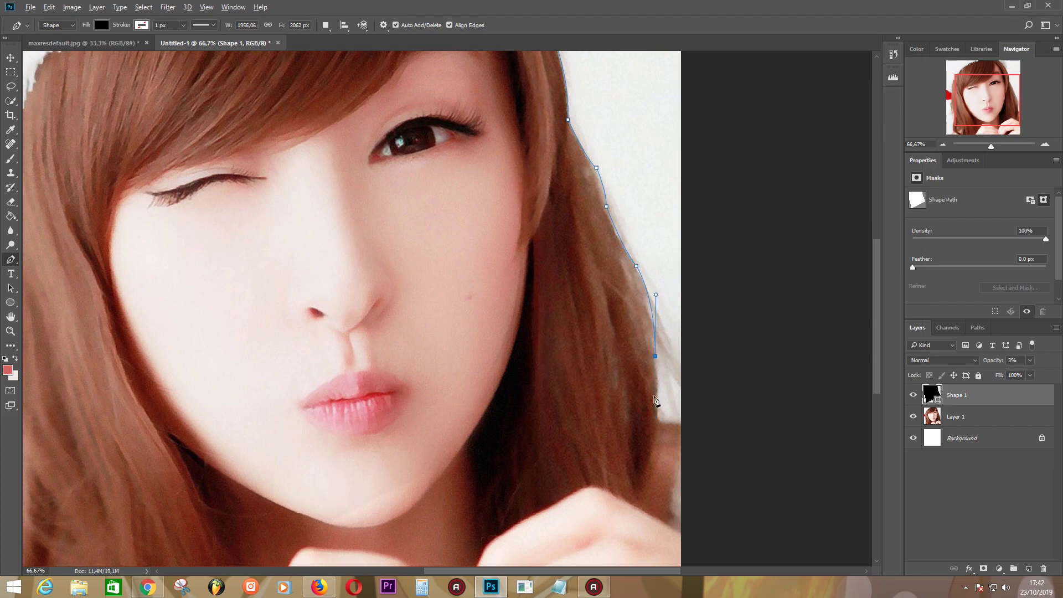
left_click(656, 421)
scroll(695, 556, "down", 3)
left_click(353, 483)
scroll(254, 429, "left", 4)
left_click(259, 466)
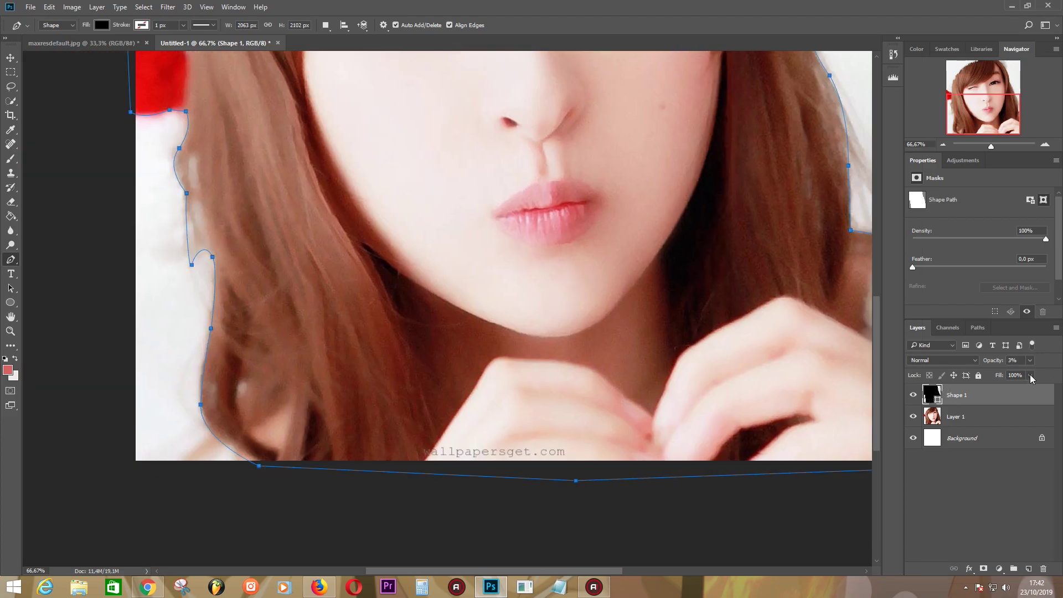
Step: Set Shape 1 to 100% opacity, move Layer 1 above it, and toggle Shape 1's visibility
key("0")
left_click(958, 416)
left_click_drag(660, 126, 612, 322)
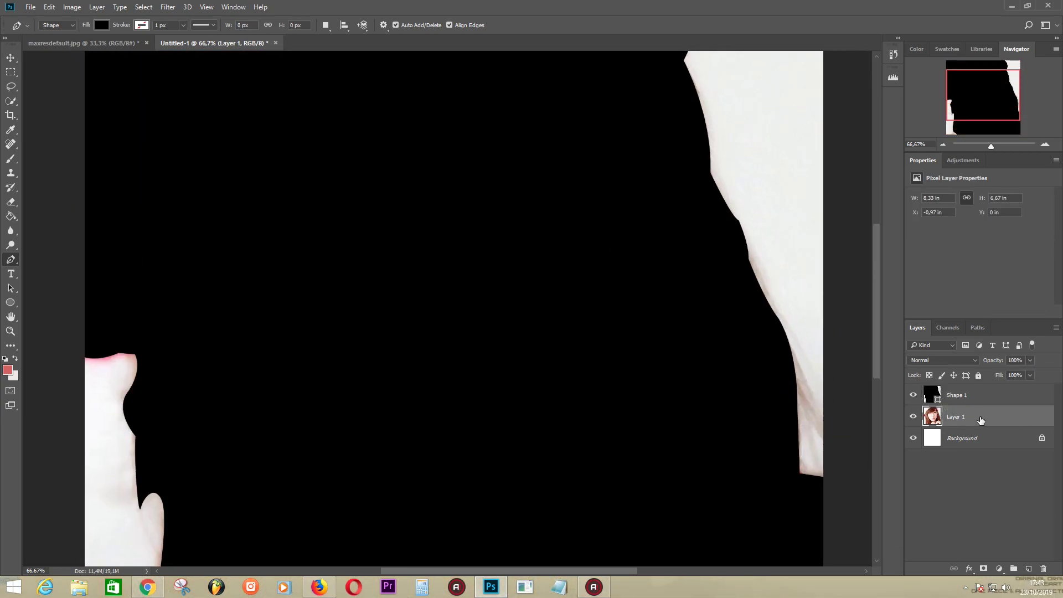
mouse_move(980, 420)
left_mouse_down()
mouse_move(982, 386)
mouse_move(932, 412)
left_mouse_up()
left_click(912, 394)
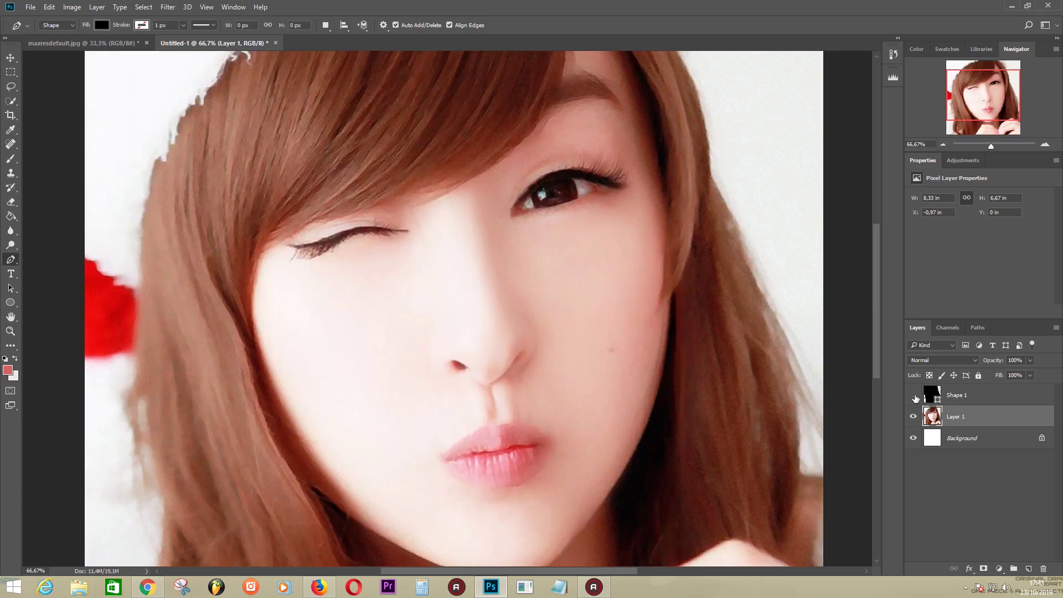
left_click(967, 400)
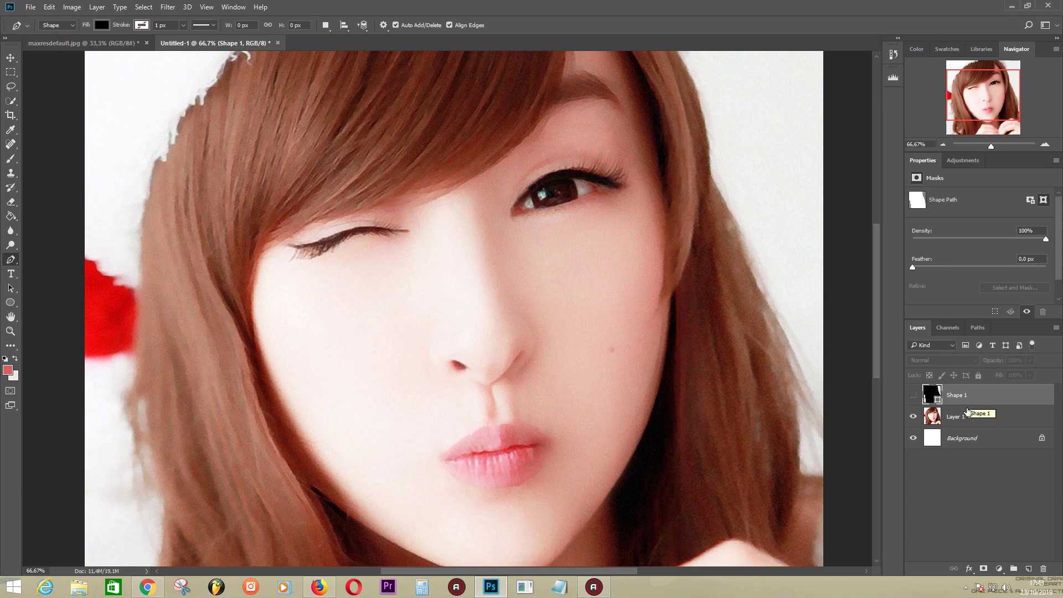
left_click_drag(967, 412, 972, 393)
left_click(971, 415)
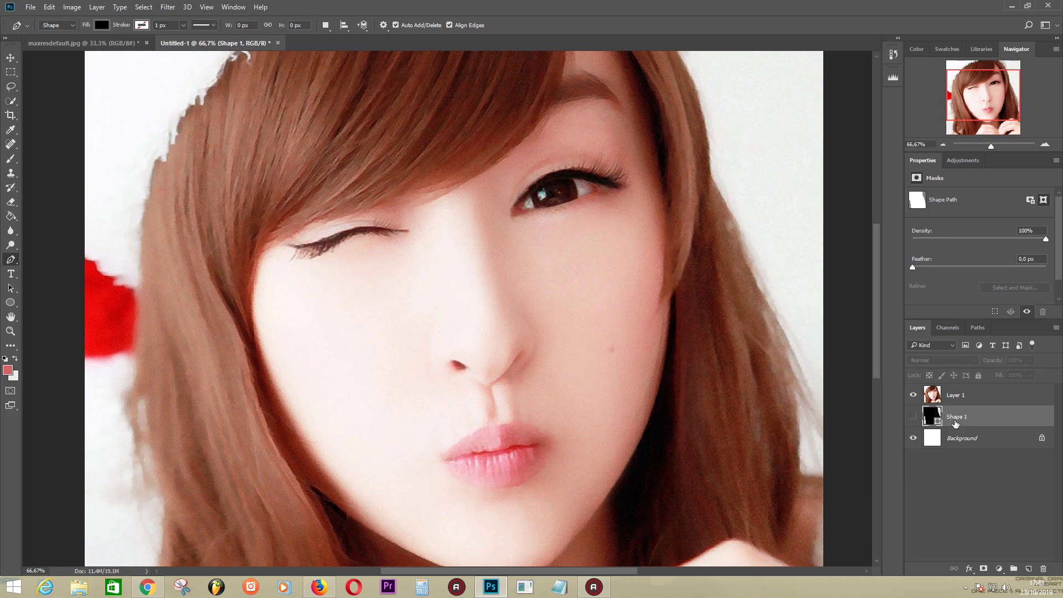
left_click(913, 417)
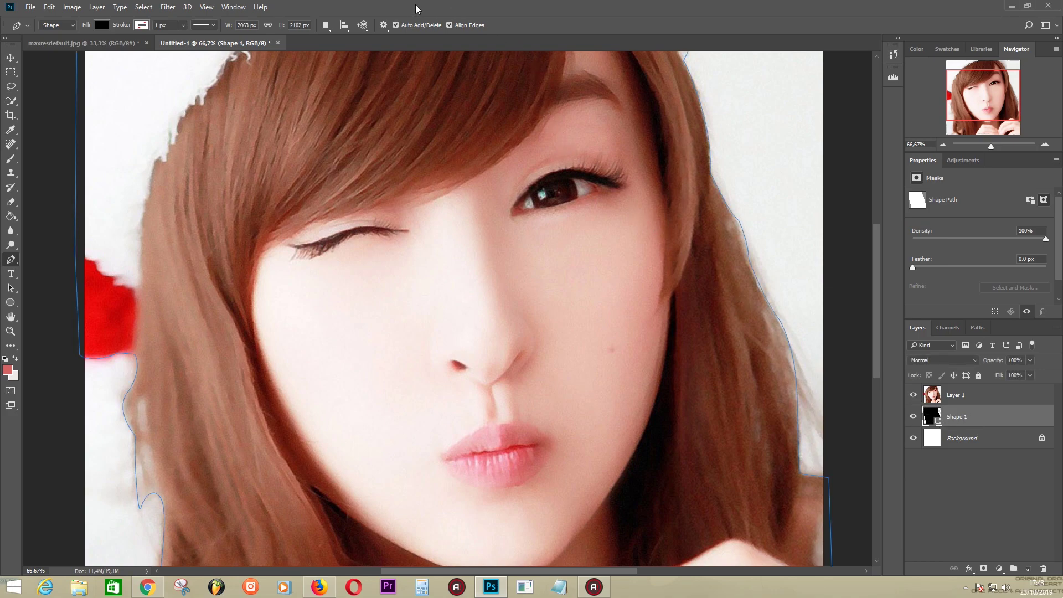
Step: Set the path operation to Subtract Front Shape
left_click_drag(492, 52, 495, 155)
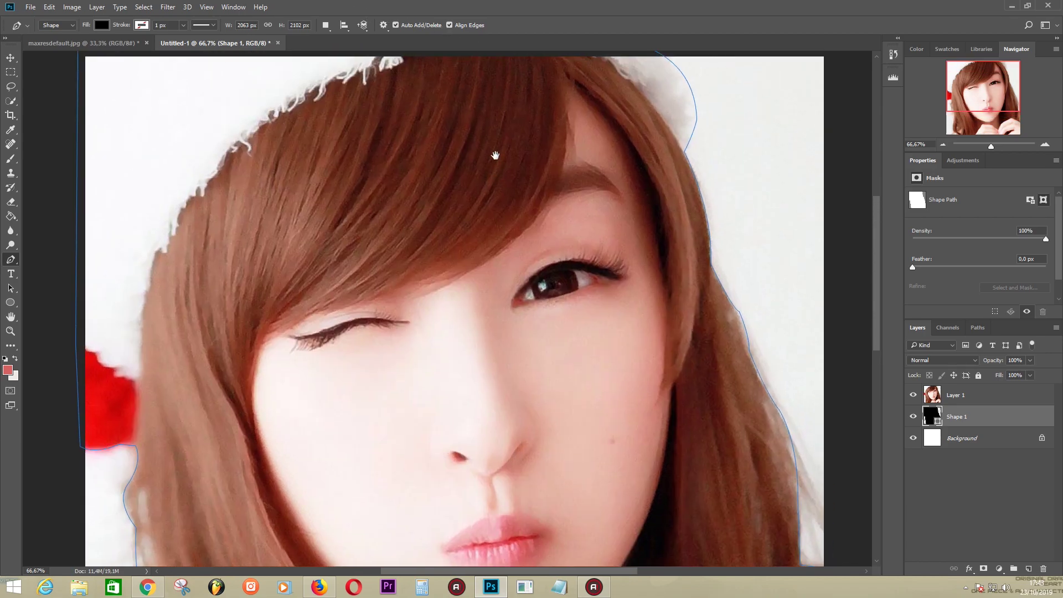
left_click(325, 27)
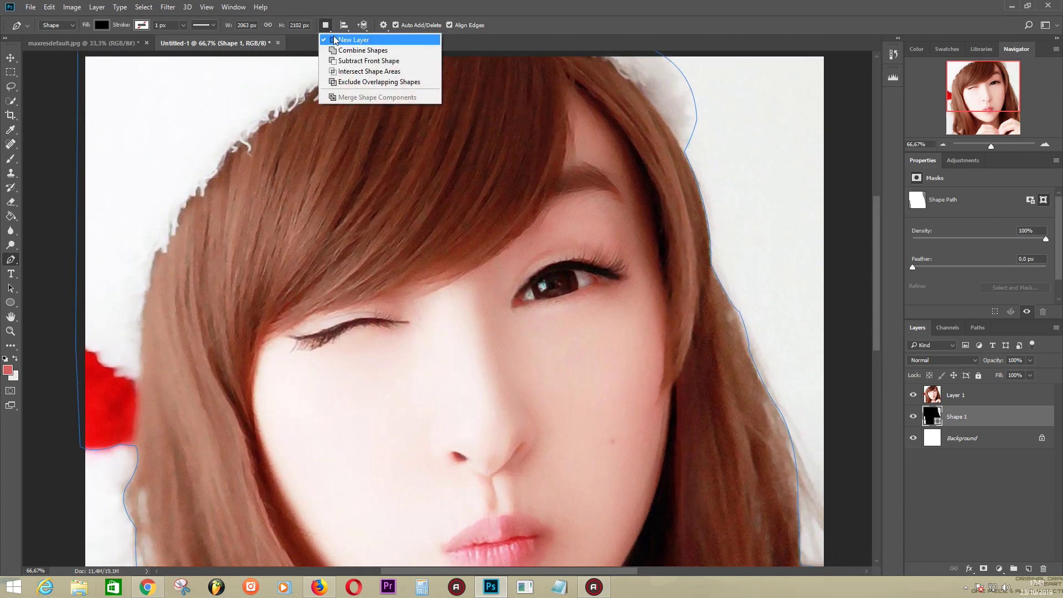
left_click(358, 62)
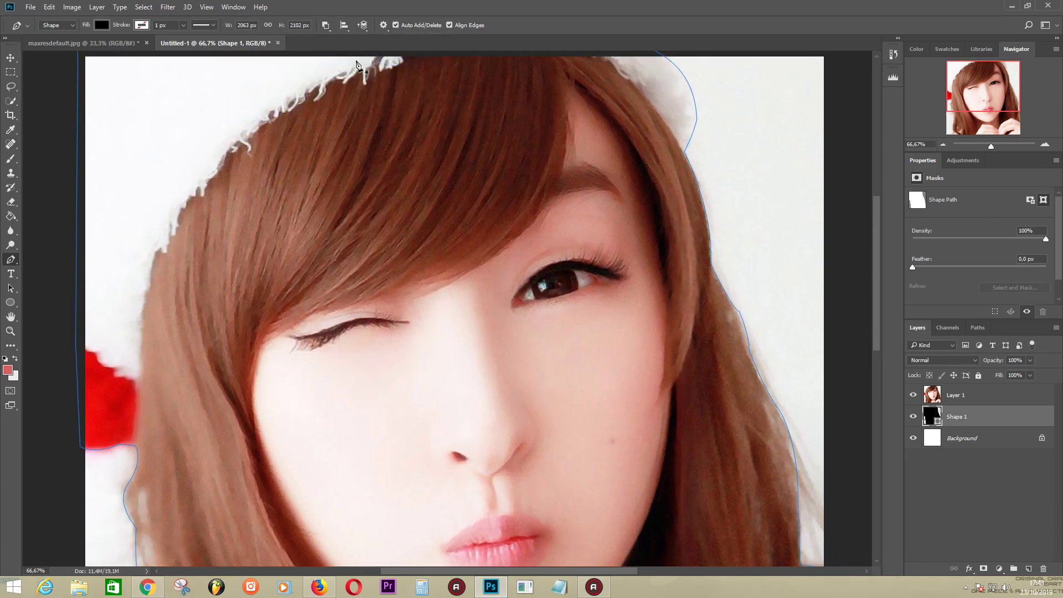
left_click_drag(275, 164, 305, 165)
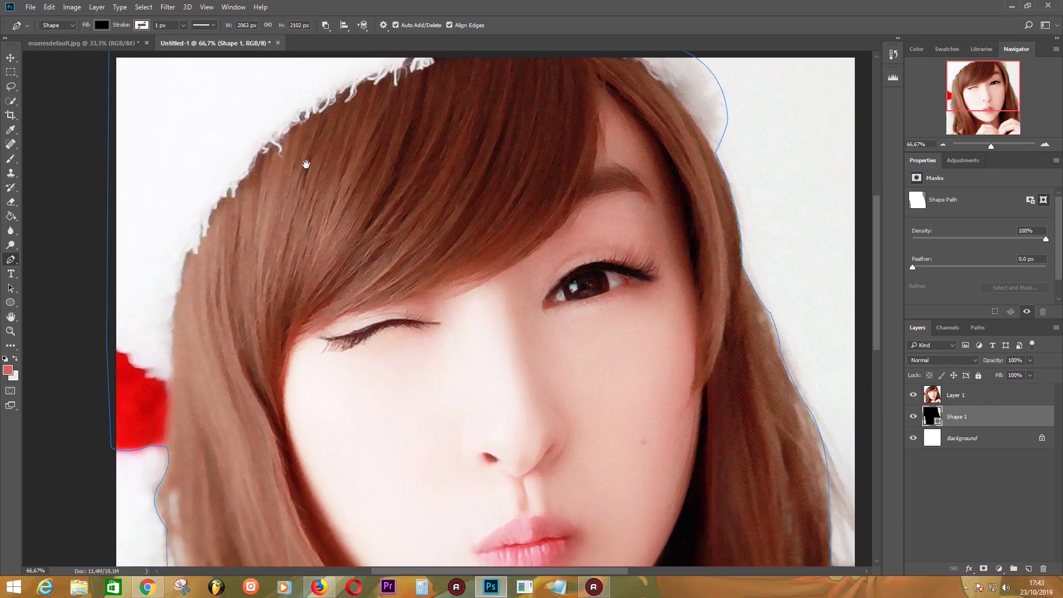
left_click_drag(305, 165, 308, 172)
Step: Trace a path from the red pom-pom up the hair's left edge beneath the hat
left_click(115, 356)
left_click(129, 360)
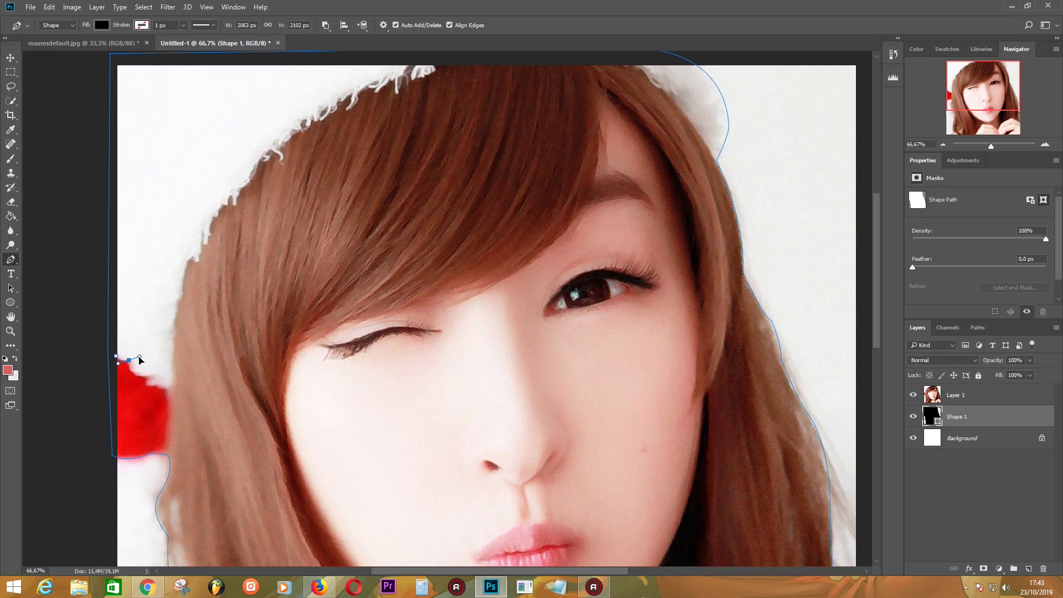
left_click_drag(147, 374, 147, 386)
left_click(173, 350)
left_click_drag(189, 254, 188, 248)
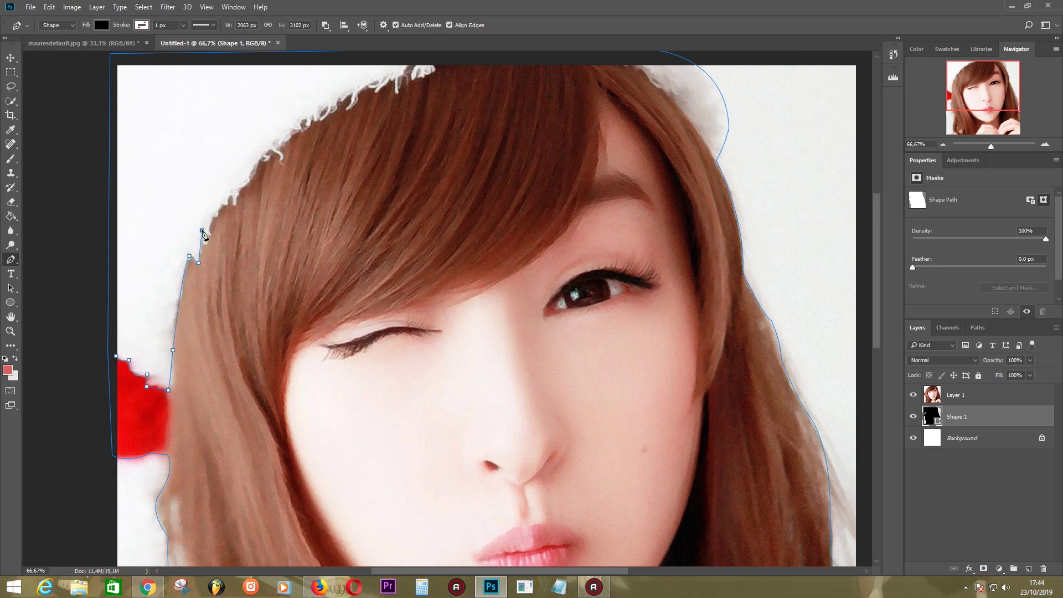
left_click(198, 262)
left_click(205, 245)
left_click(214, 215)
left_click(240, 190)
left_click(254, 177)
left_click(259, 158)
left_click(278, 147)
left_click_drag(335, 111, 348, 110)
key("ctrl+z")
Step: Zoom to 100% and trace the hair edge along the fuzzy hat trim
key("ctrl+plus")
scroll(343, 221, "up", 3)
left_click(320, 166)
left_click(318, 174)
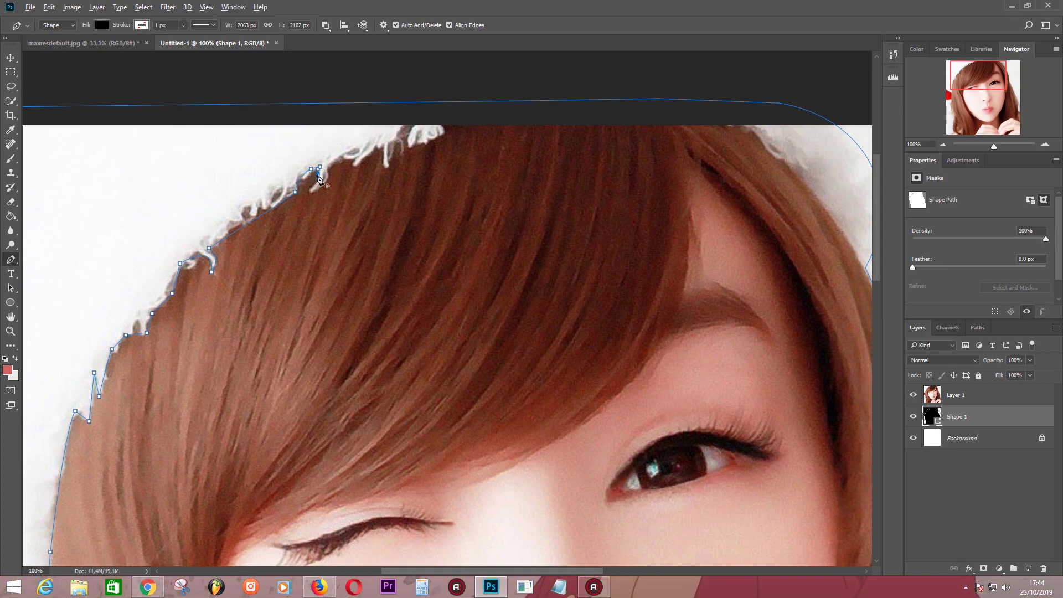
left_click(309, 191)
left_click(328, 166)
left_click(374, 145)
left_click(387, 168)
left_click(390, 142)
Step: Trace around the hair tip at the trim and carry the path across the canvas top
left_click_drag(406, 143, 399, 208)
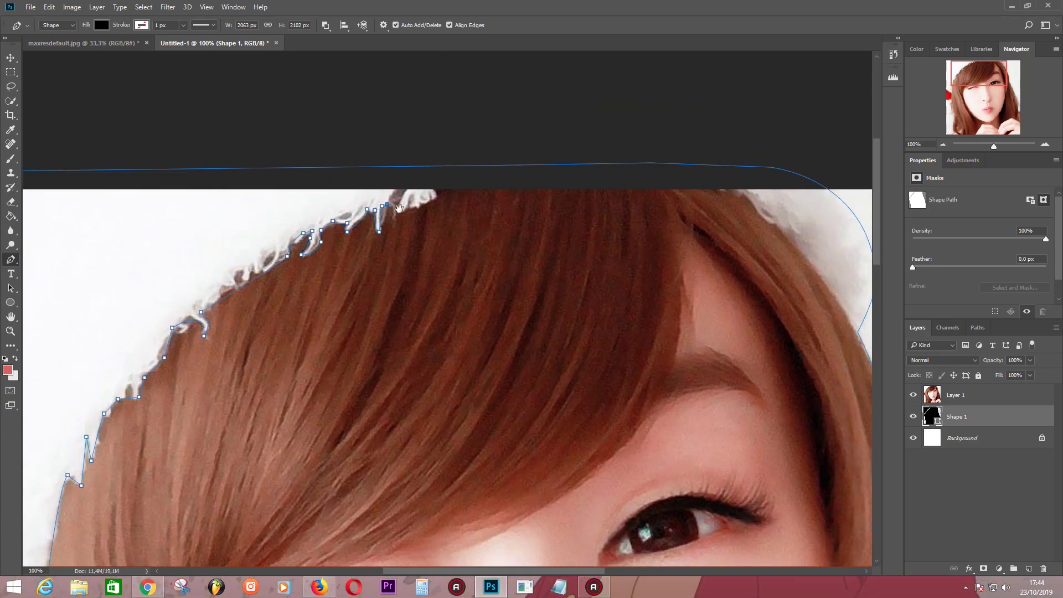
left_click(402, 212)
left_click(437, 198)
left_click(435, 185)
left_click(361, 181)
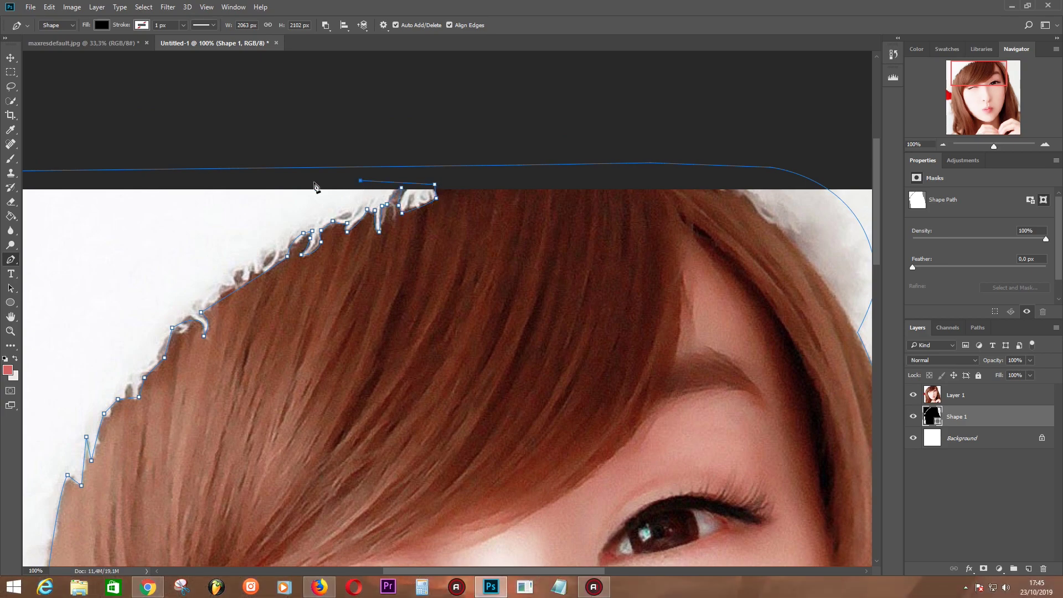
left_click(286, 181)
left_click_drag(80, 182, 194, 189)
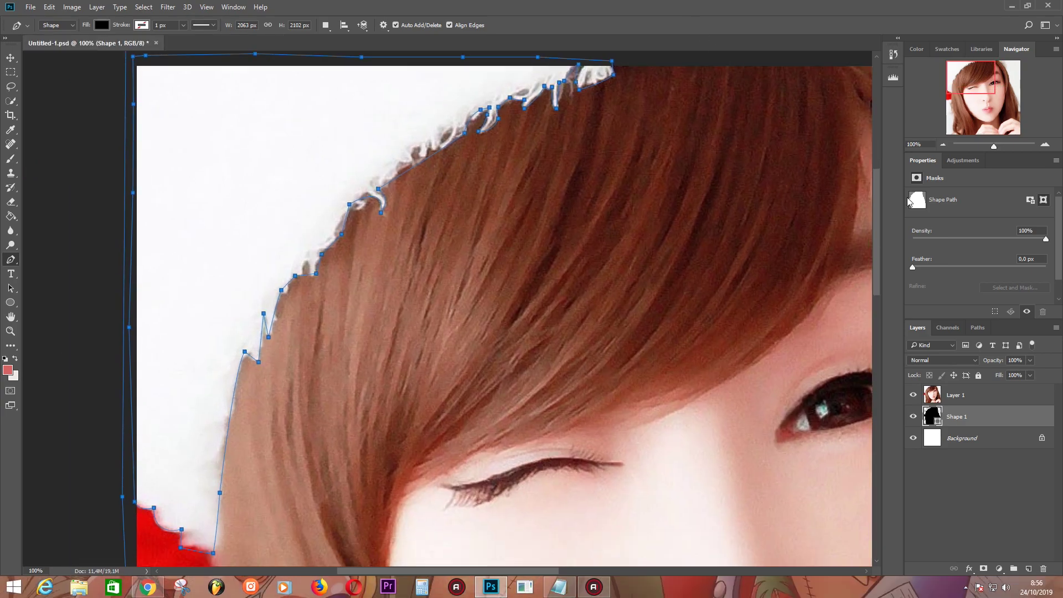
Step: Reselect Shape 1 and undo the stray anchor that created an extra Shape 2
left_click(972, 400)
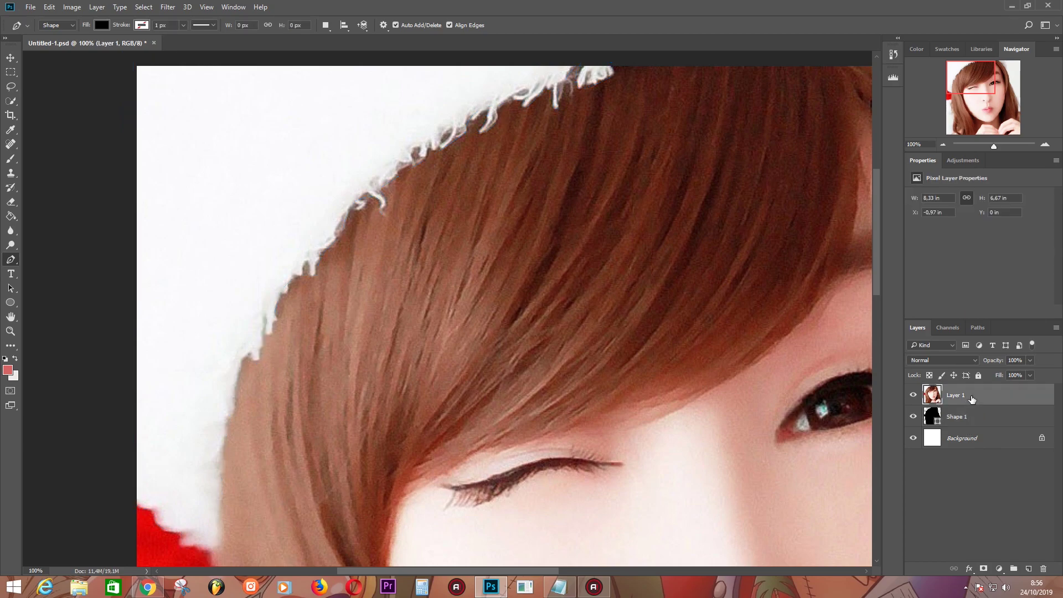
left_click(972, 415)
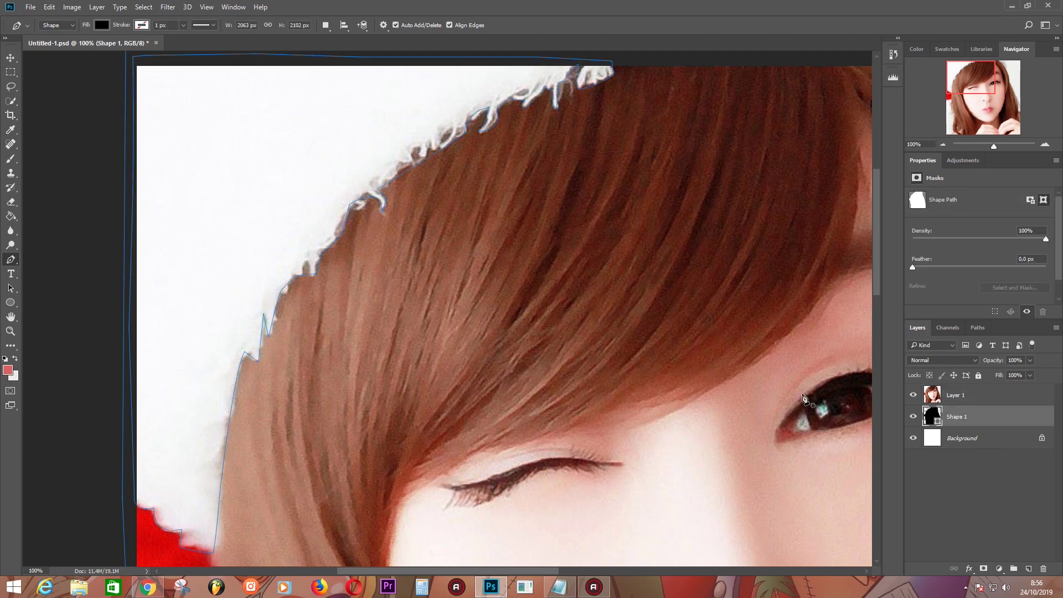
mouse_move(328, 357)
left_mouse_down()
mouse_move(331, 289)
mouse_move(360, 171)
left_mouse_up()
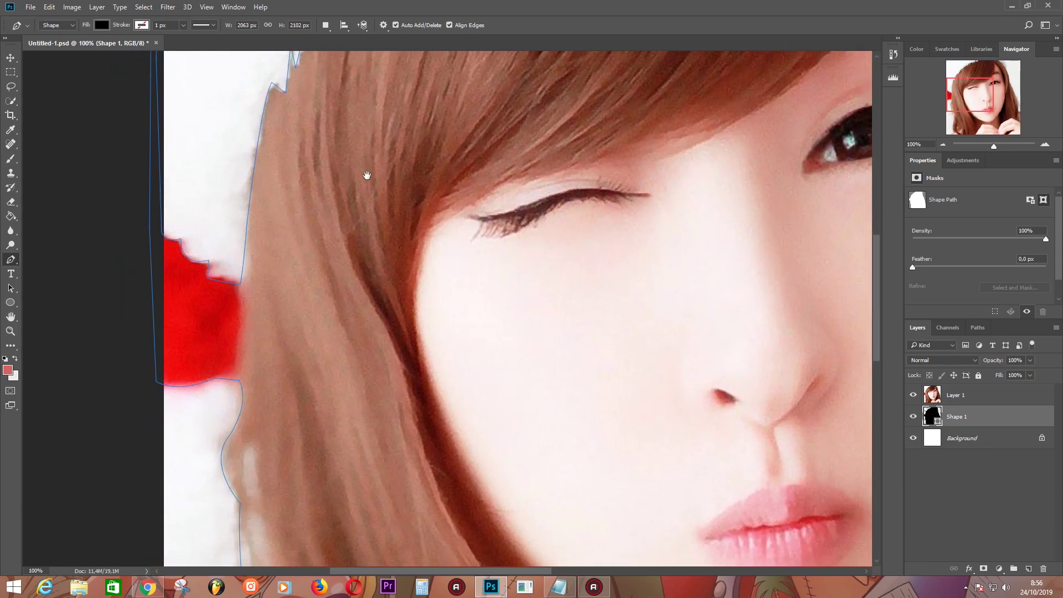
left_click_drag(351, 218, 331, 92)
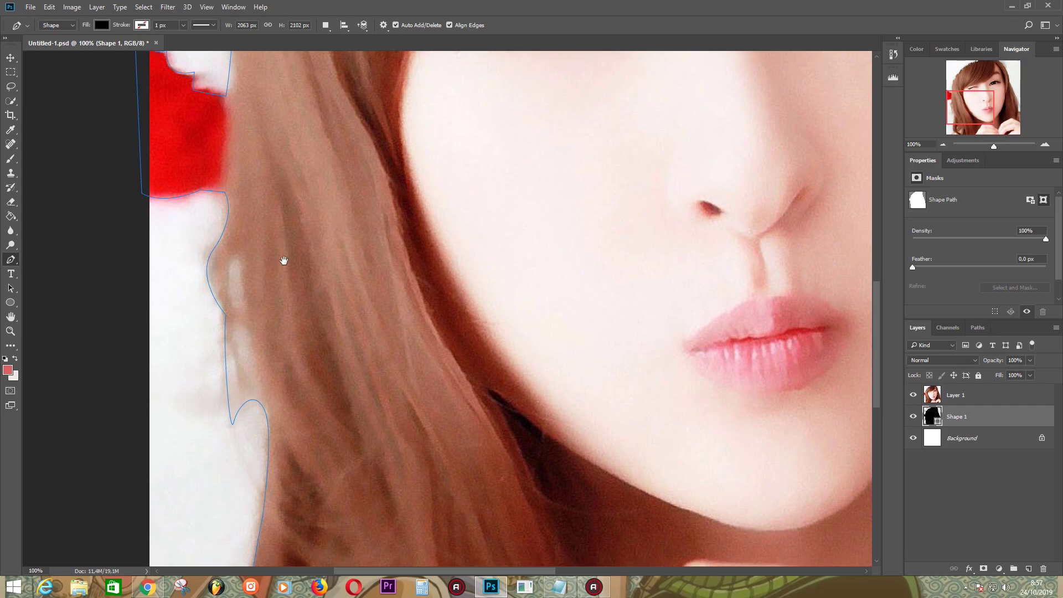
left_click(232, 413)
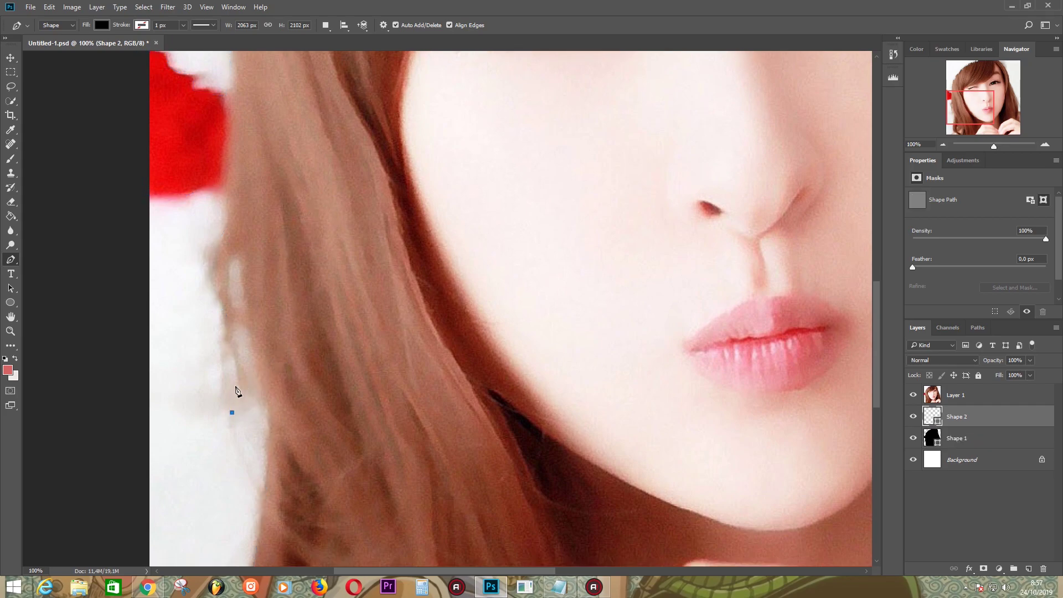
key("ctrl+z")
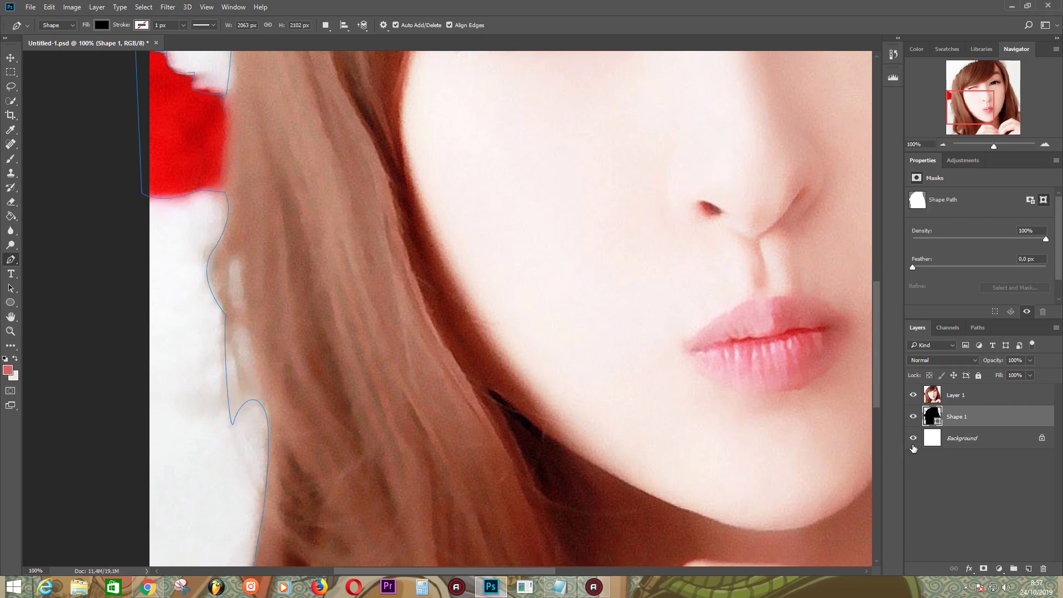
left_click(331, 29)
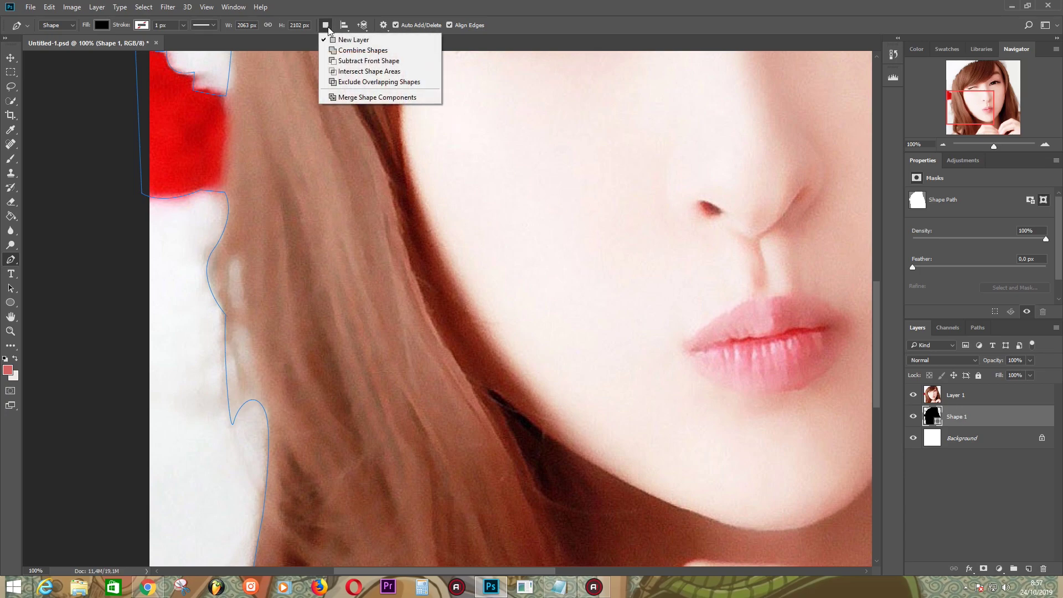
Step: Set the Pen to subtract from the shape and trace anchors up the hair's left edge
left_click(356, 61)
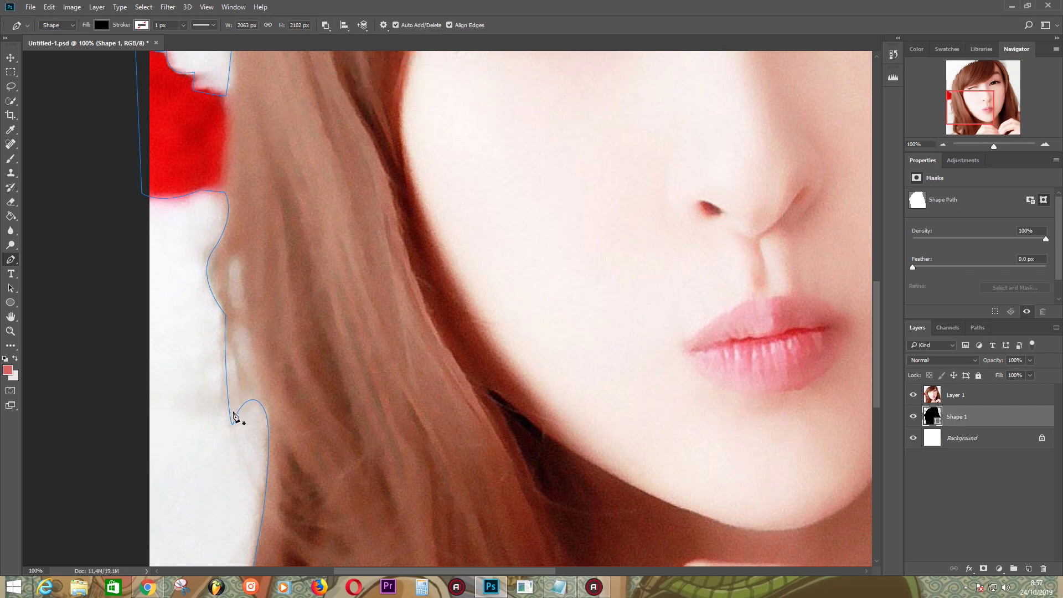
left_click(228, 312)
left_click(210, 263)
left_click(230, 217)
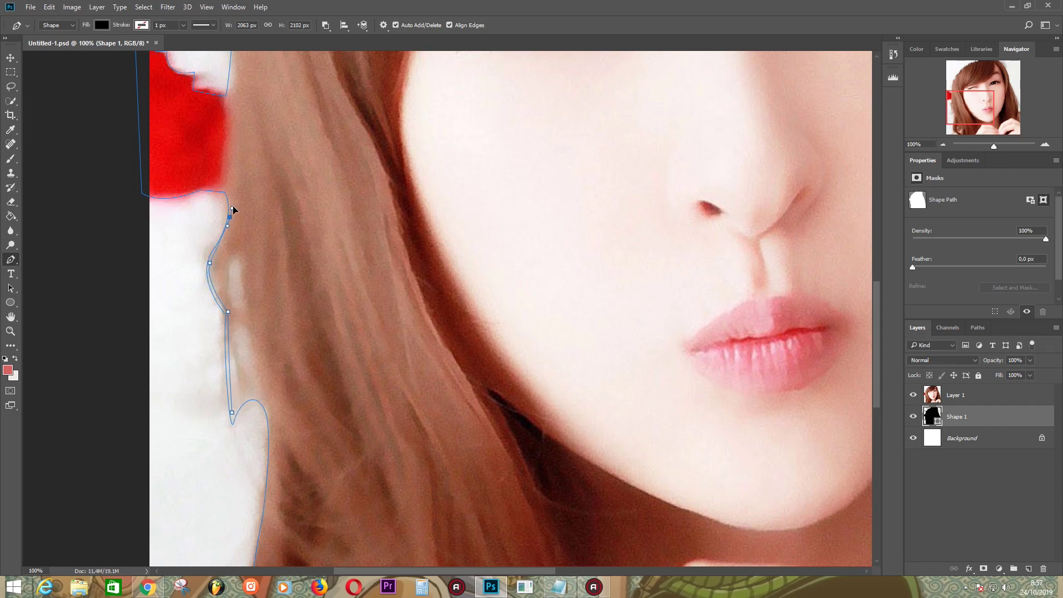
left_click(228, 101)
scroll(265, 209, "up", 5)
left_click(236, 132)
mouse_move(238, 133)
left_mouse_down()
mouse_move(252, 226)
mouse_move(253, 167)
left_mouse_up()
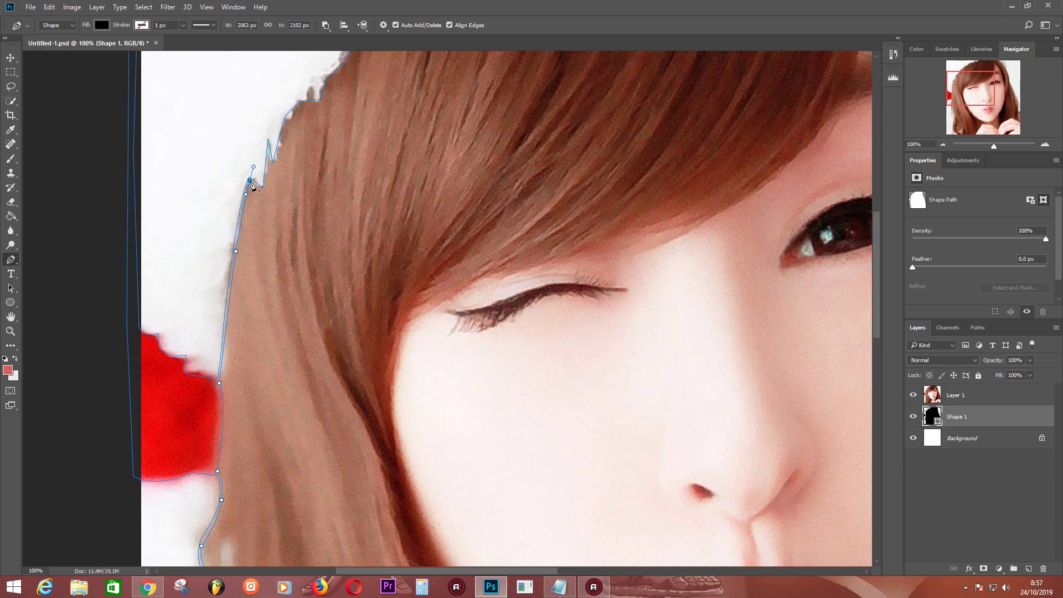
left_click(264, 190)
Step: Trace the hair edge up to the hat and along the fuzzy hat trim
left_click(320, 103)
left_click(328, 81)
scroll(328, 83, "up", 3)
left_click(332, 187)
left_click(364, 171)
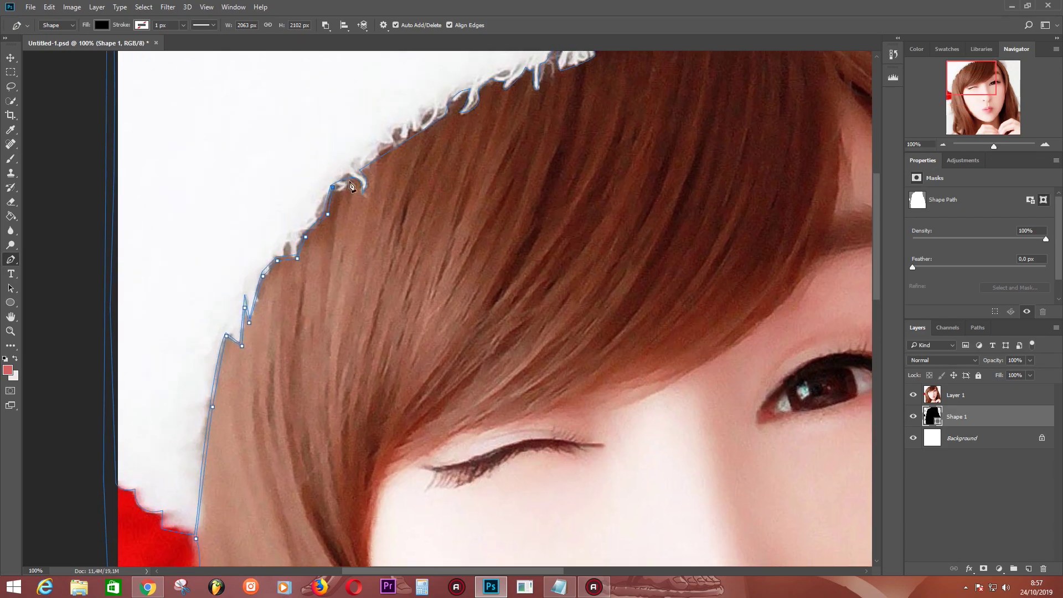
left_click(358, 199)
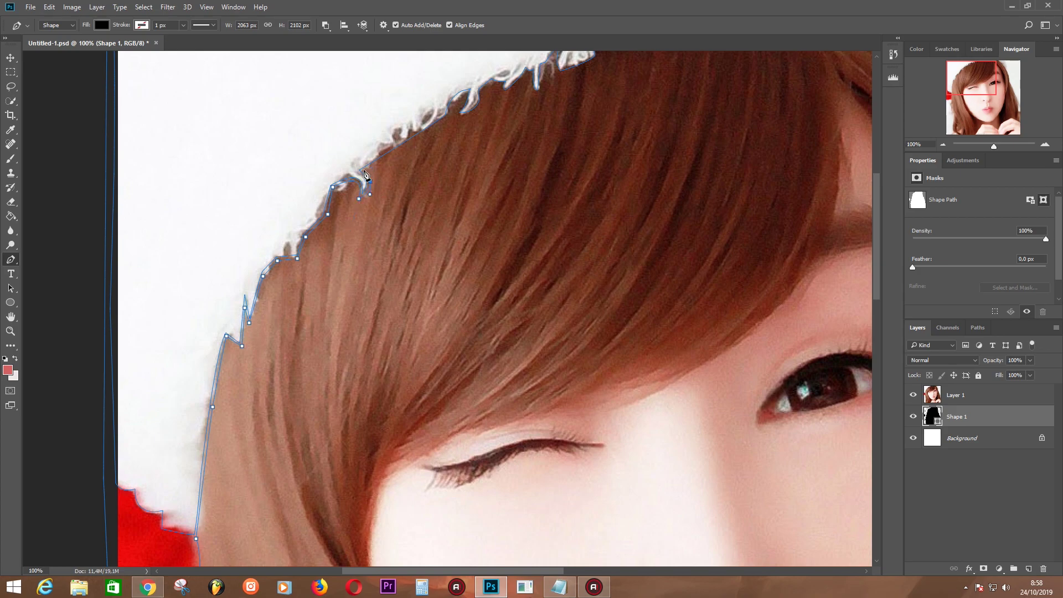
left_click_drag(448, 123, 368, 291)
left_click(384, 260)
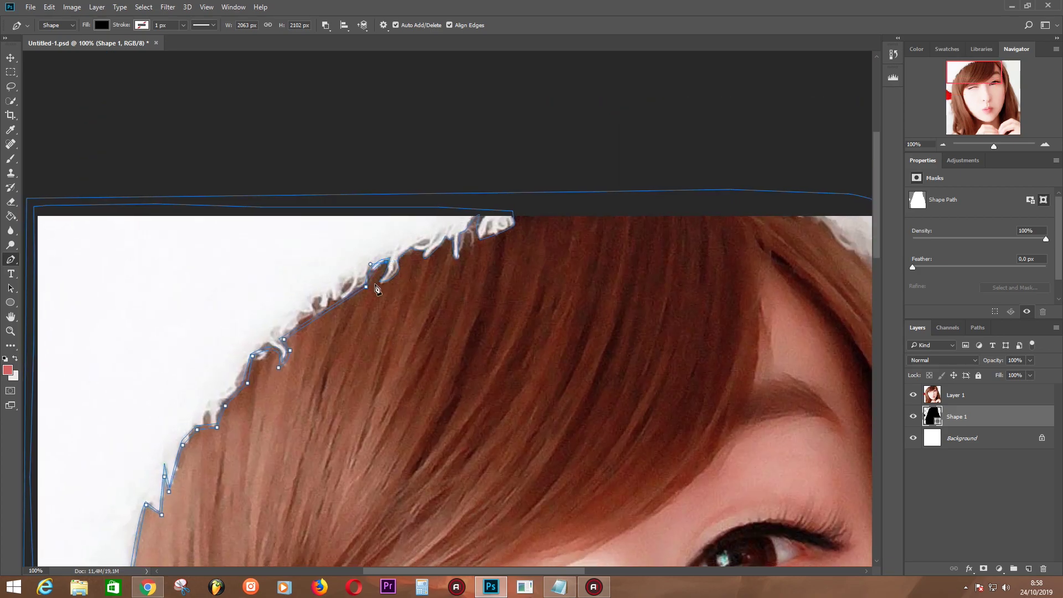
left_click(376, 283)
Step: Follow the hair edge along the trim, around the hair wisp and across the hair top
left_click(402, 259)
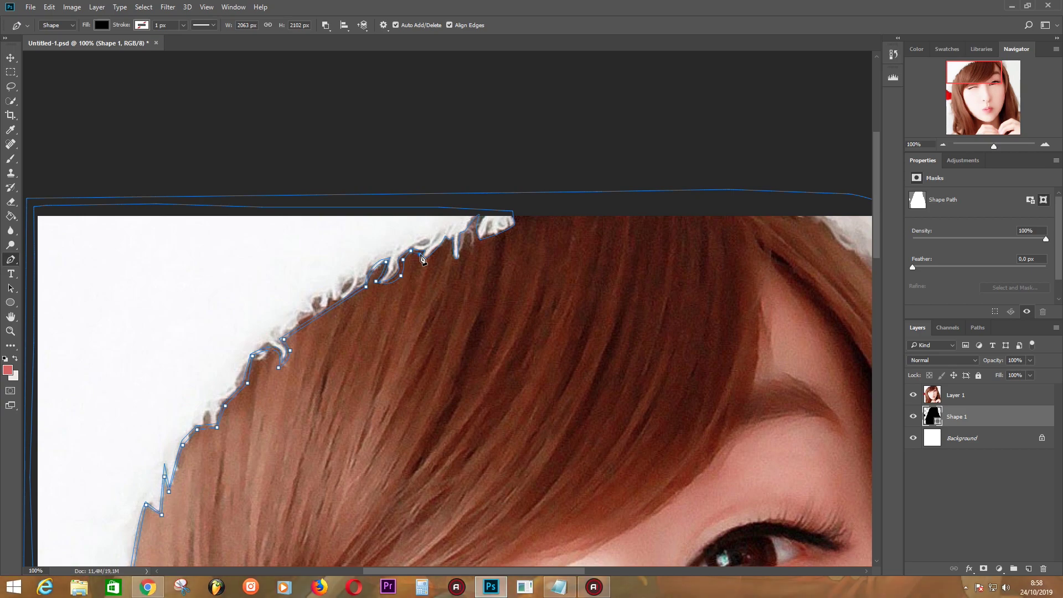
left_click(426, 261)
left_click(445, 245)
left_click(450, 235)
left_click(454, 259)
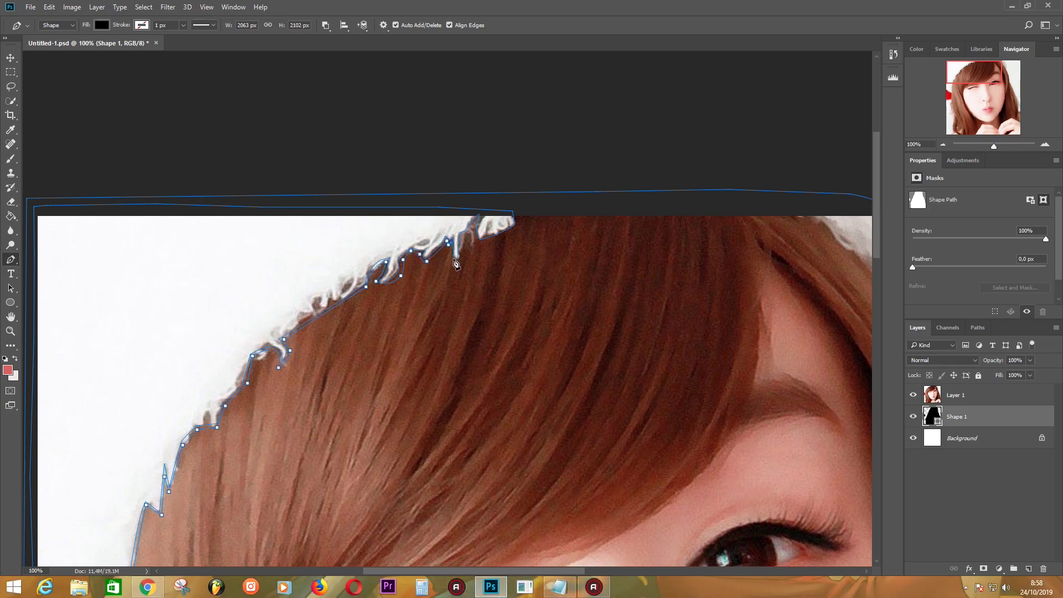
left_click(463, 259)
left_click(462, 230)
left_click(467, 233)
left_click(515, 219)
left_click(812, 214)
scroll(811, 214, "right", 5)
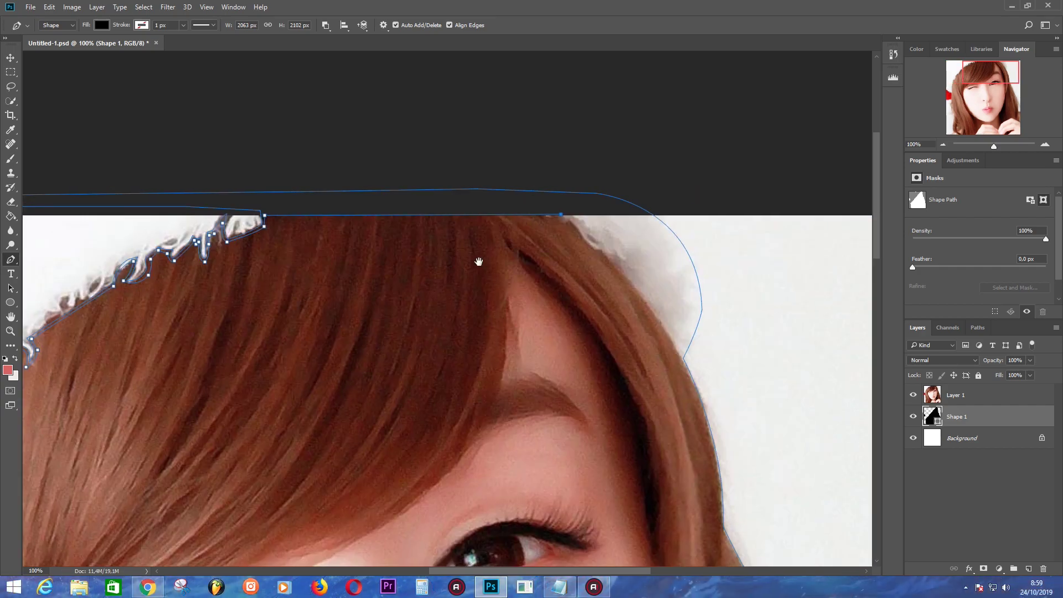
Step: Trace the hair's right side under the hat and beside the eye
left_click(576, 223)
left_click(584, 254)
scroll(686, 366, "down", 4)
scroll(686, 366, "right", 2)
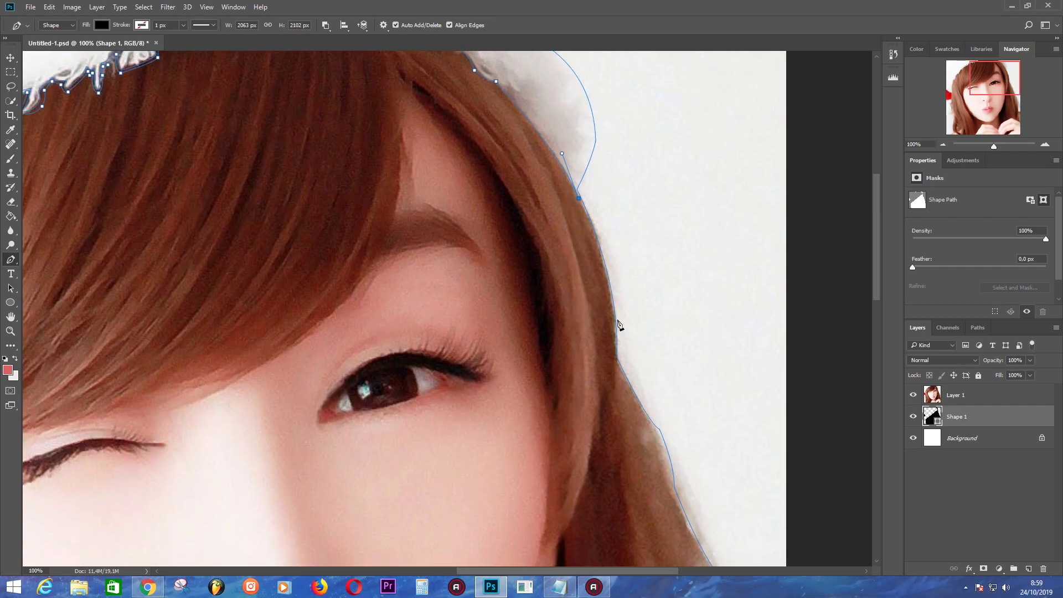
left_click(614, 309)
left_click(617, 348)
scroll(617, 343, "down", 3)
scroll(617, 343, "right", 2)
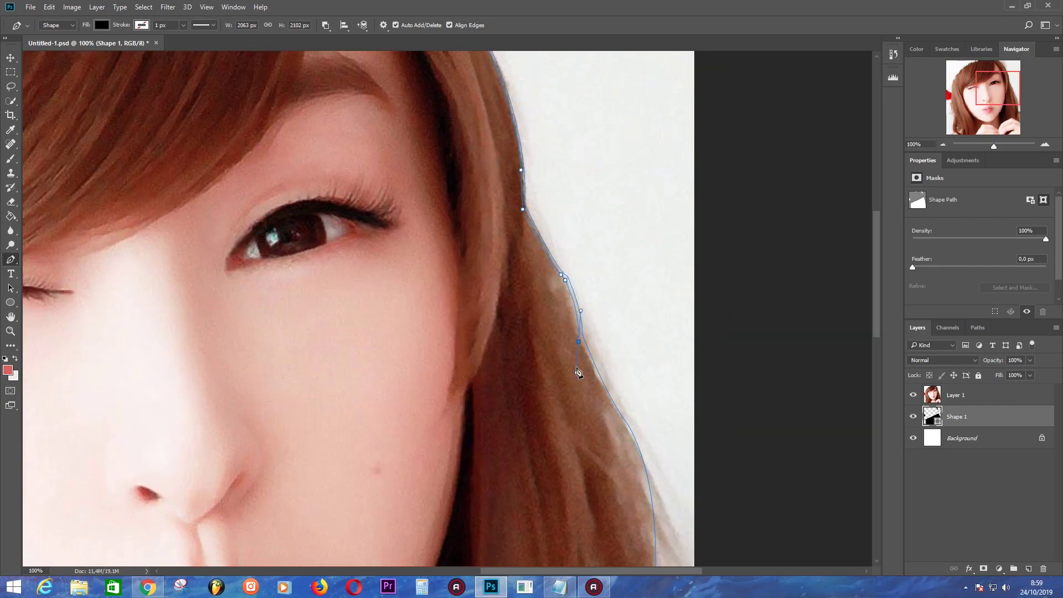
scroll(613, 412, "down", 3)
scroll(613, 412, "right", 2)
Step: Trace down the hair's right edge and along the top of the hand
left_click(527, 284)
left_click(538, 361)
left_click(537, 460)
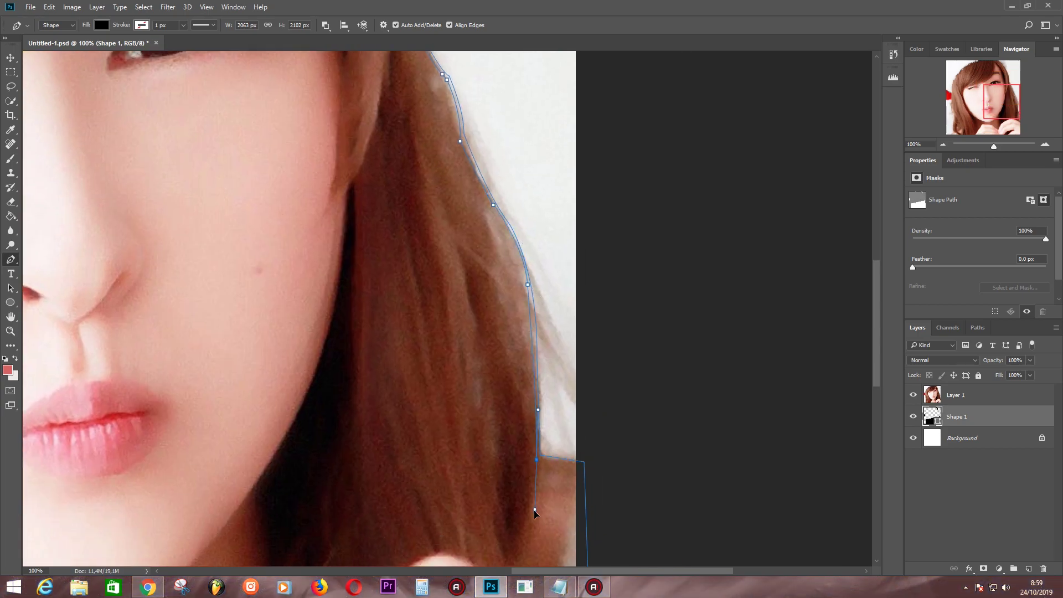
left_click(535, 558)
scroll(583, 469, "down", 4)
scroll(583, 469, "right", 2)
left_click(493, 360)
left_click(361, 285)
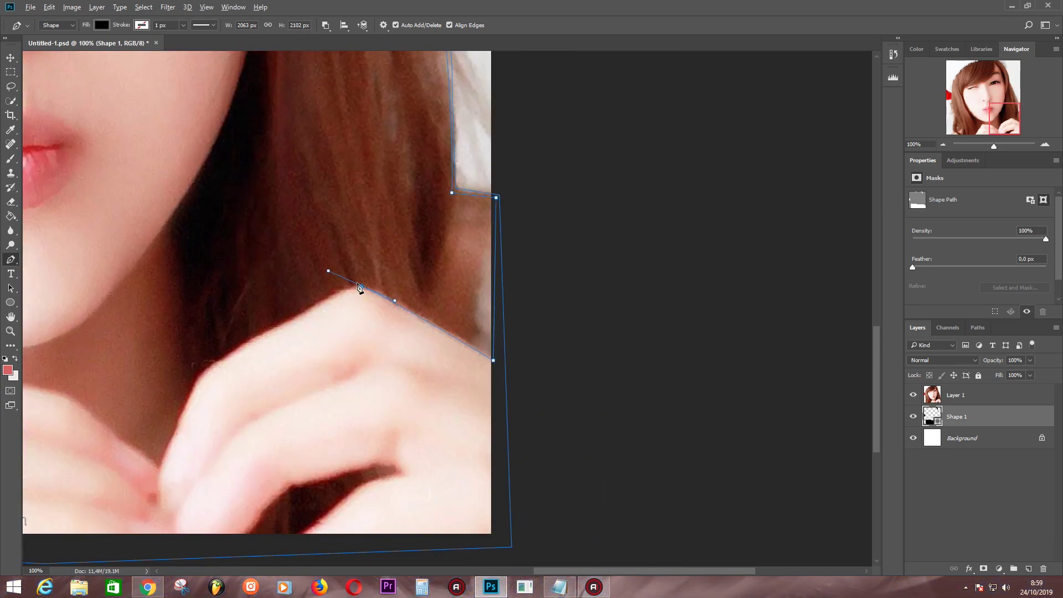
left_click(277, 326)
Step: Extend the outline up the neck edge to an anchor beside the eye
left_click(202, 370)
left_click(192, 386)
left_click(177, 323)
left_click(182, 293)
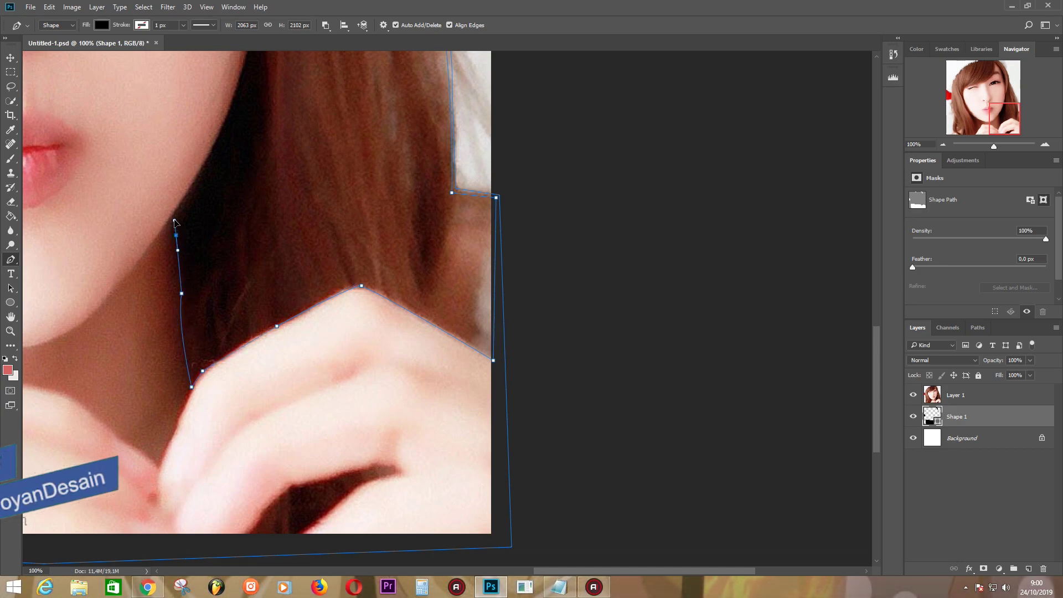
left_click_drag(177, 236, 171, 225)
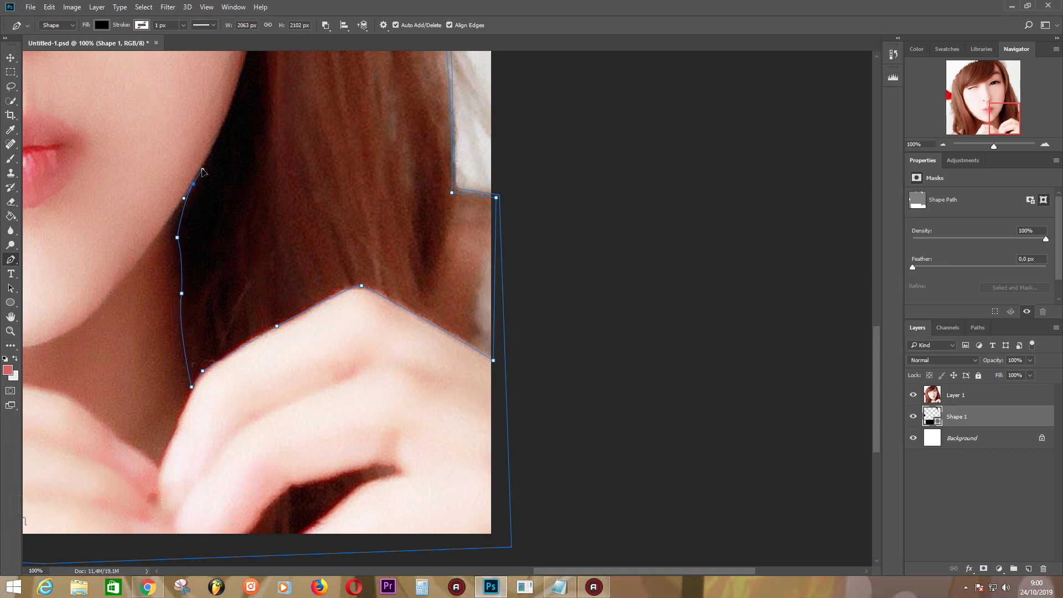
scroll(171, 224, "up", 5)
mouse_move(237, 328)
left_mouse_down()
mouse_move(247, 242)
mouse_move(230, 233)
left_mouse_up()
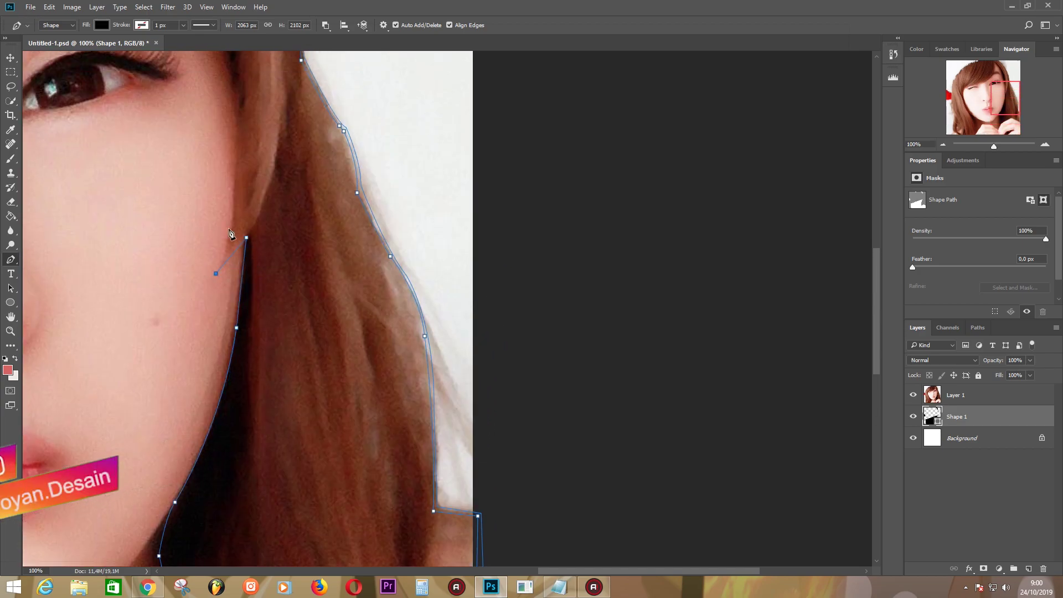
scroll(270, 155, "up", 3)
left_click(236, 247)
Step: Curve the outline up the hair edge to the top of the hair and back down beside the eye
scroll(238, 243, "up", 2)
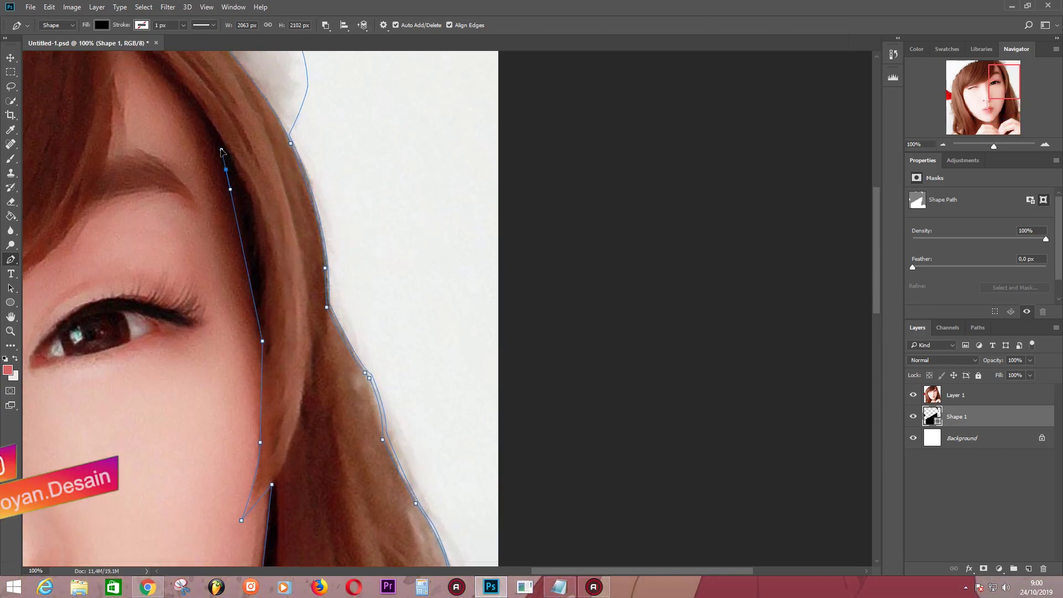
left_click_drag(257, 319, 257, 303)
scroll(257, 304, "up", 2)
left_click(308, 286)
left_click_drag(271, 197, 255, 180)
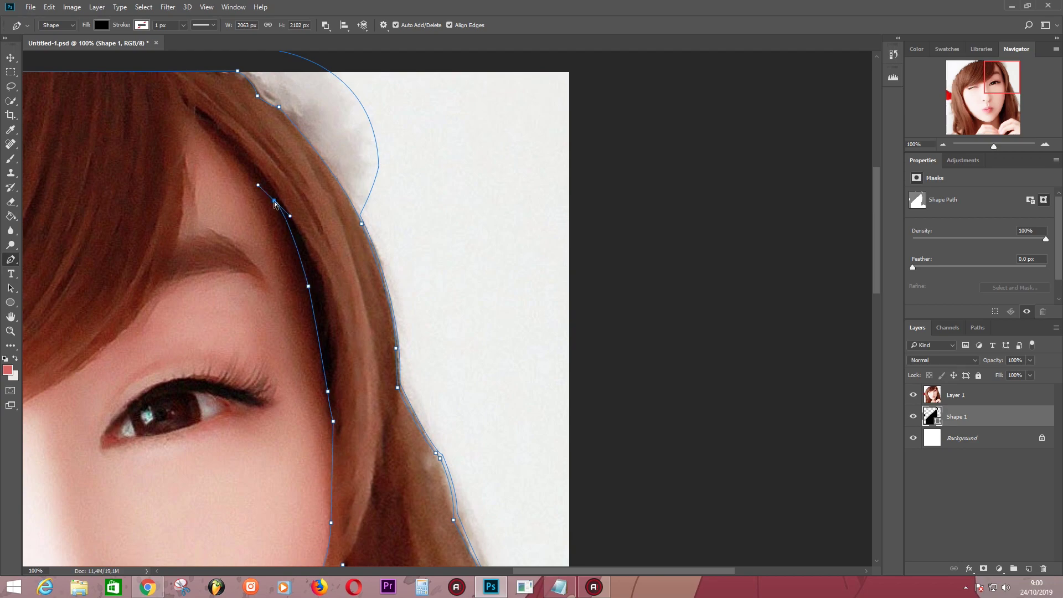
scroll(241, 243, "up", 2)
left_click_drag(238, 227, 200, 200)
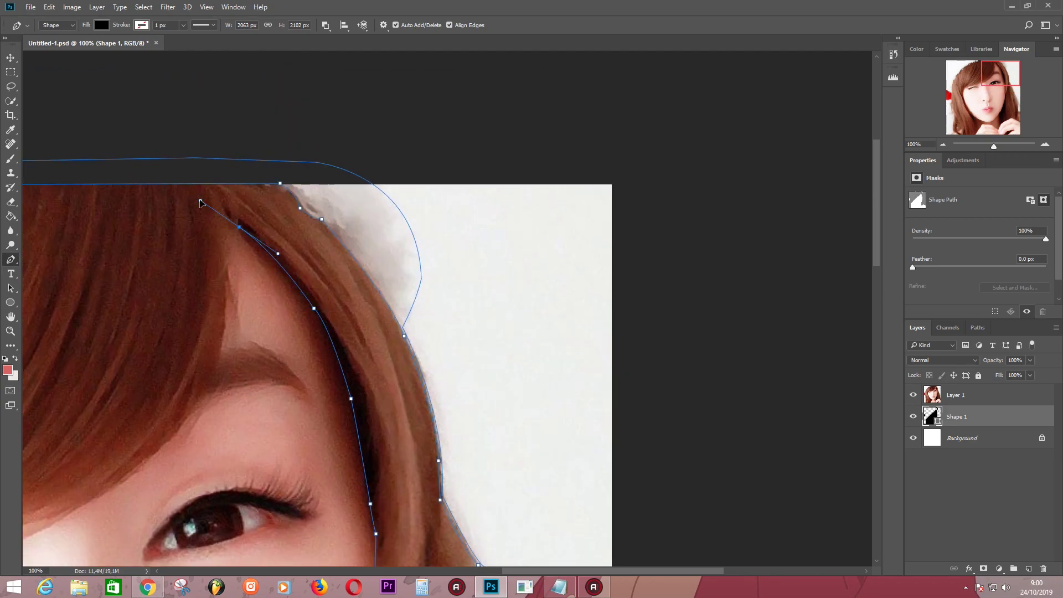
left_click_drag(195, 406, 154, 476)
scroll(153, 476, "down", 3)
scroll(154, 477, "left", 2)
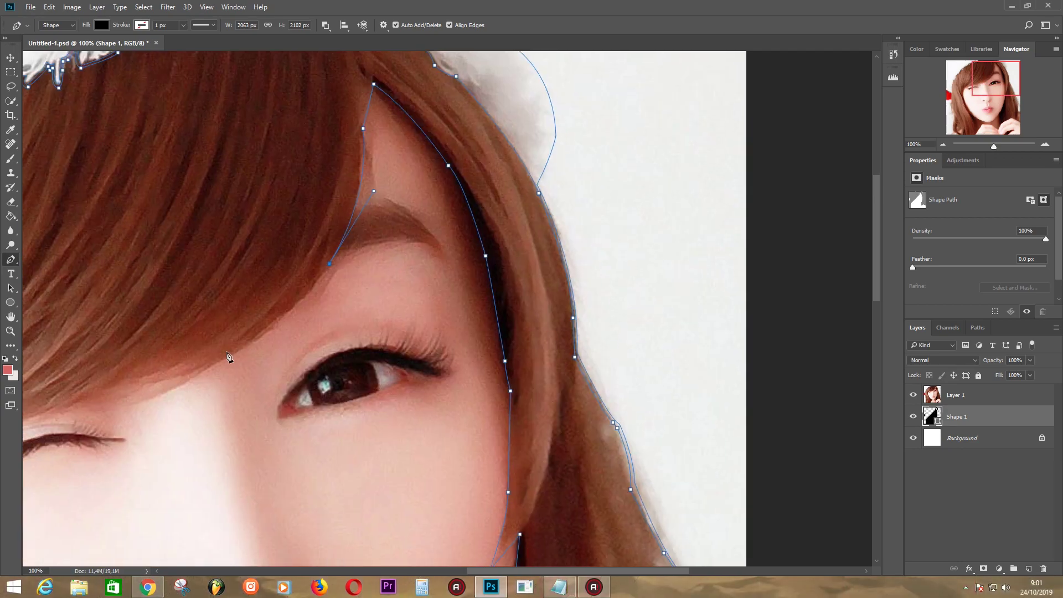
Step: Trace the bangs from the forehead over the closed eye
left_click(206, 367)
scroll(206, 368, "left", 3)
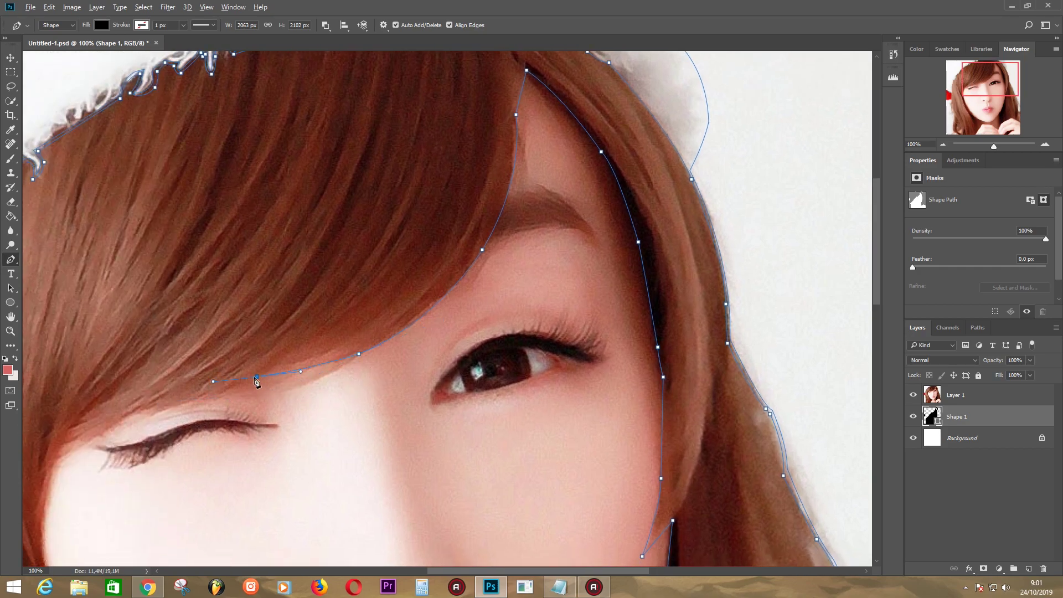
left_click(151, 415)
scroll(132, 417, "down", 3)
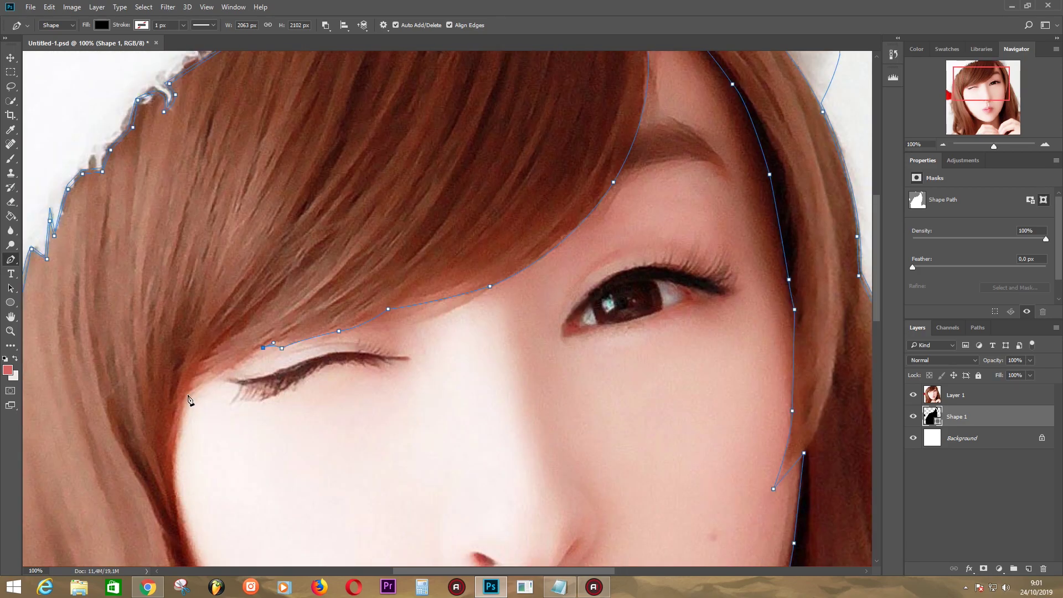
left_click(175, 387)
left_click(156, 397)
left_click_drag(222, 334, 291, 223)
scroll(292, 223, "down", 3)
Step: Curve the outline down the left cheek and along the jaw
left_click(275, 272)
left_click(295, 447)
scroll(295, 448, "down", 2)
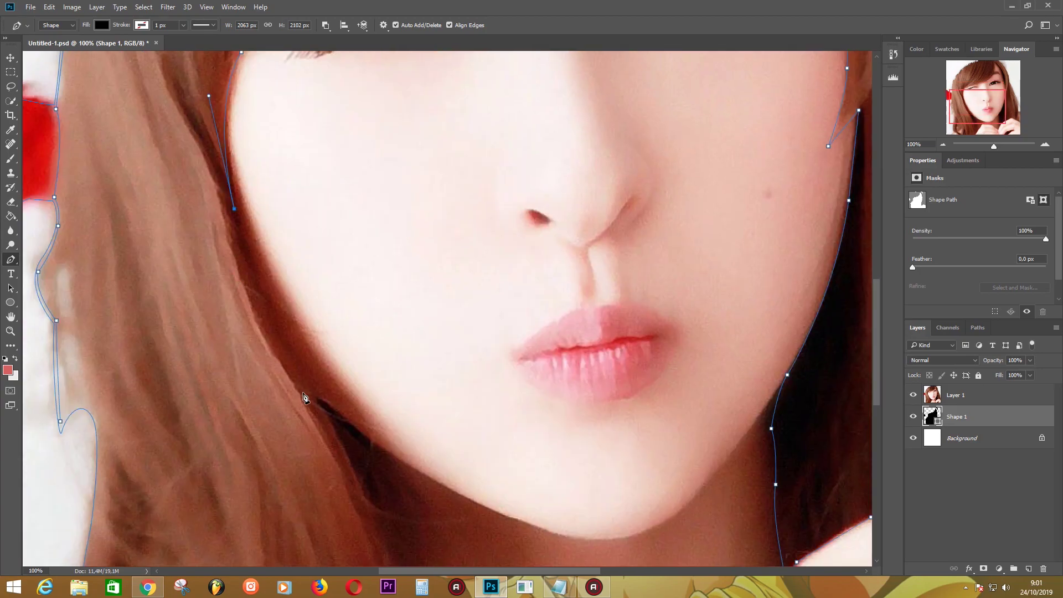
left_click_drag(313, 400, 222, 254)
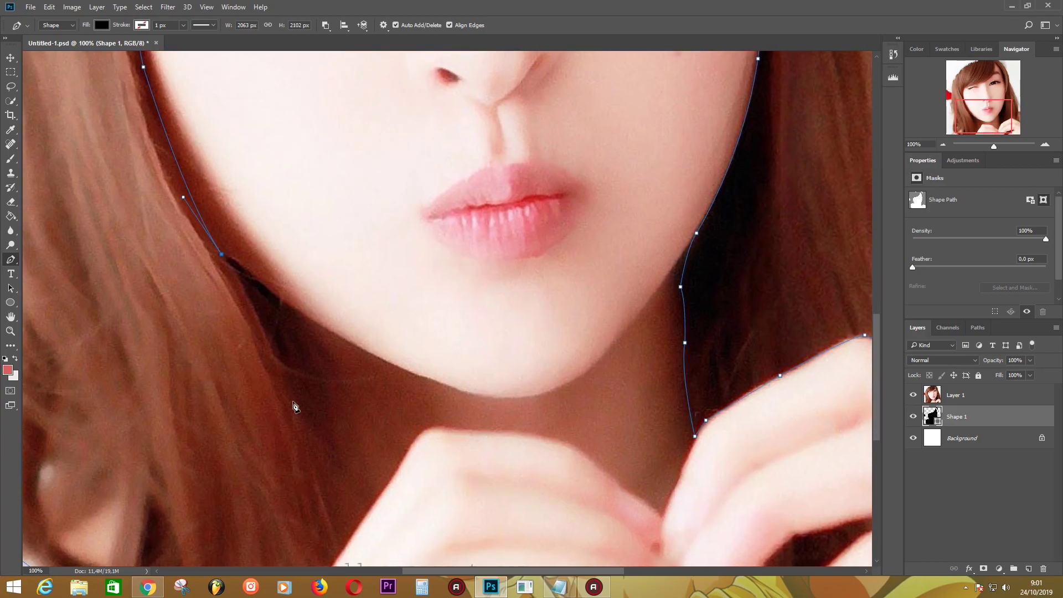
left_click(264, 329)
left_click(271, 350)
left_click_drag(292, 375, 352, 381)
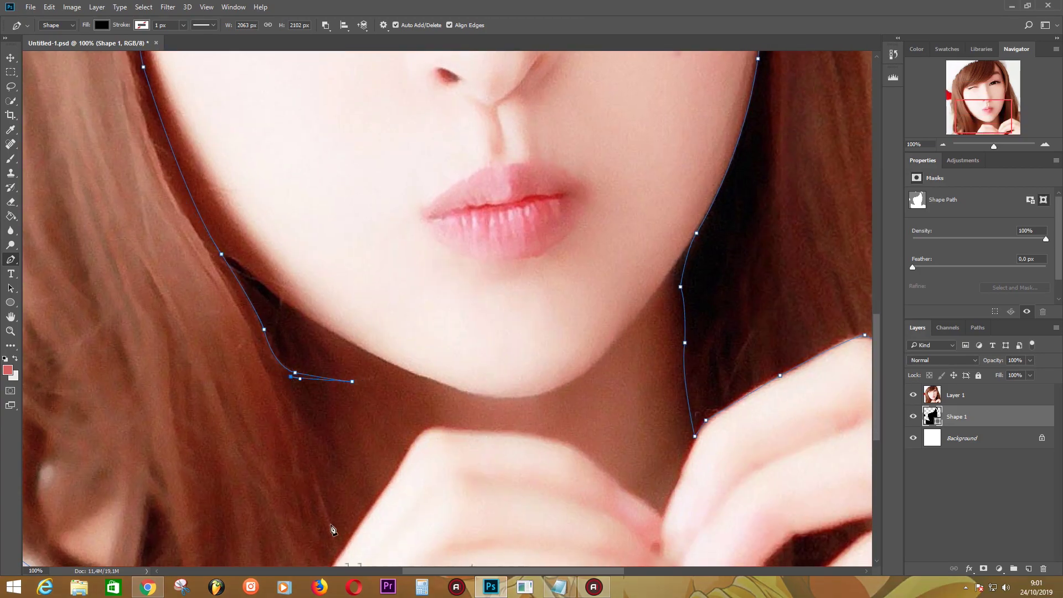
scroll(352, 380, "down", 3)
left_click_drag(338, 445, 343, 523)
Step: Undo the misplaced jaw anchor, then trace from the jaw corner down the neck to the image's bottom edge
key("ctrl+z")
left_click(308, 334)
left_click_drag(309, 354, 338, 366)
left_click(340, 449)
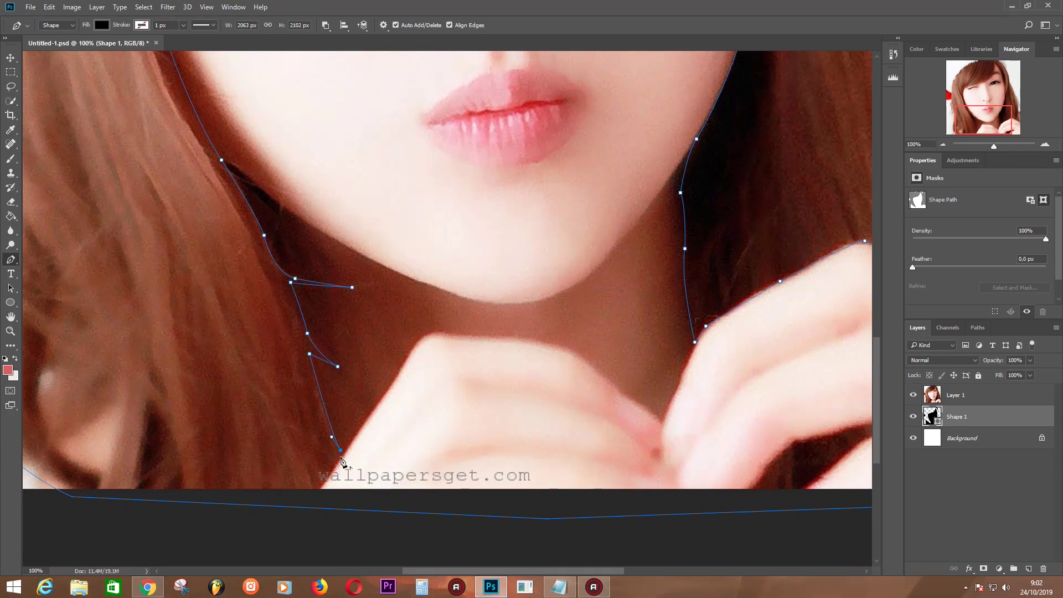
left_click(314, 494)
left_click_drag(126, 501, 297, 428)
left_click(270, 421)
Step: Curve the outline up the hair strand and around the lower hair curl
left_click_drag(294, 300, 292, 277)
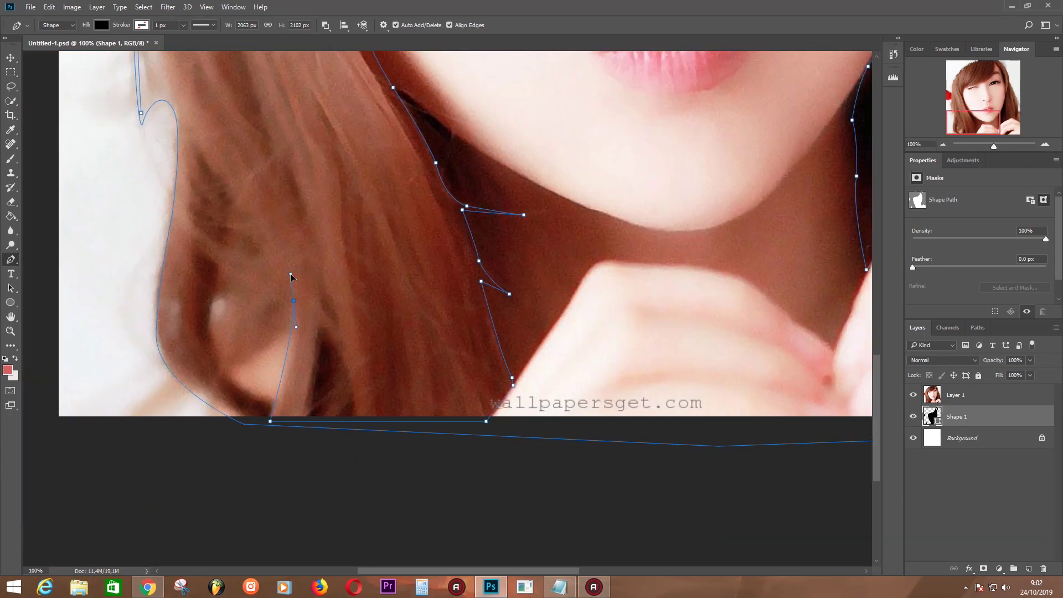
left_click(228, 188, "alt")
left_click_drag(210, 307, 210, 326)
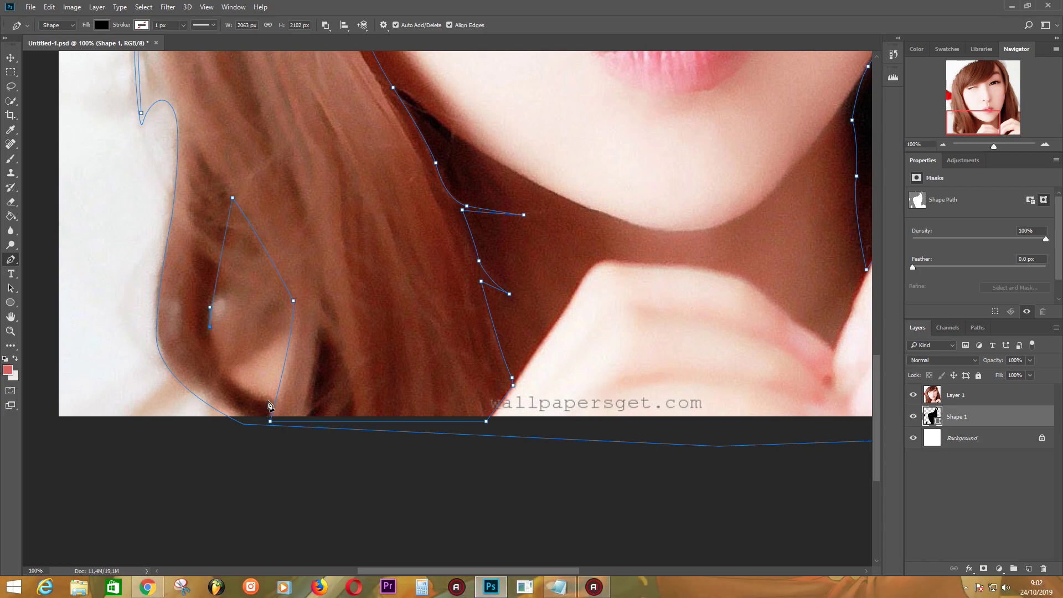
left_click(265, 421)
left_click_drag(264, 398, 271, 400)
left_click_drag(172, 369, 190, 397)
Step: Add anchors up the left hair edge, then hide Layer 1 to check the black shape
left_click(160, 316)
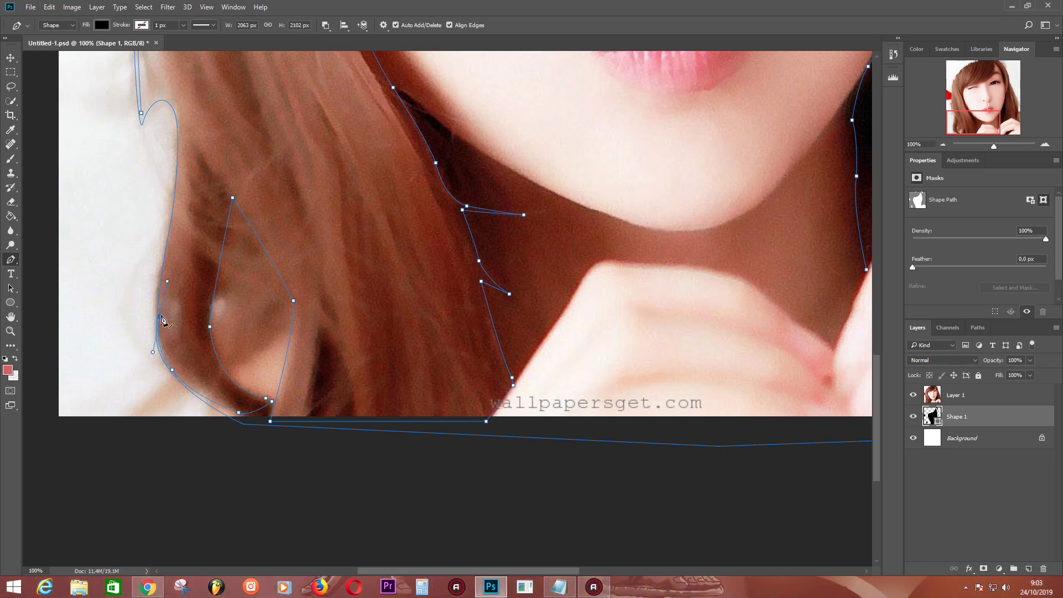
left_click(167, 252)
scroll(177, 237, "up", 5)
left_click(182, 241)
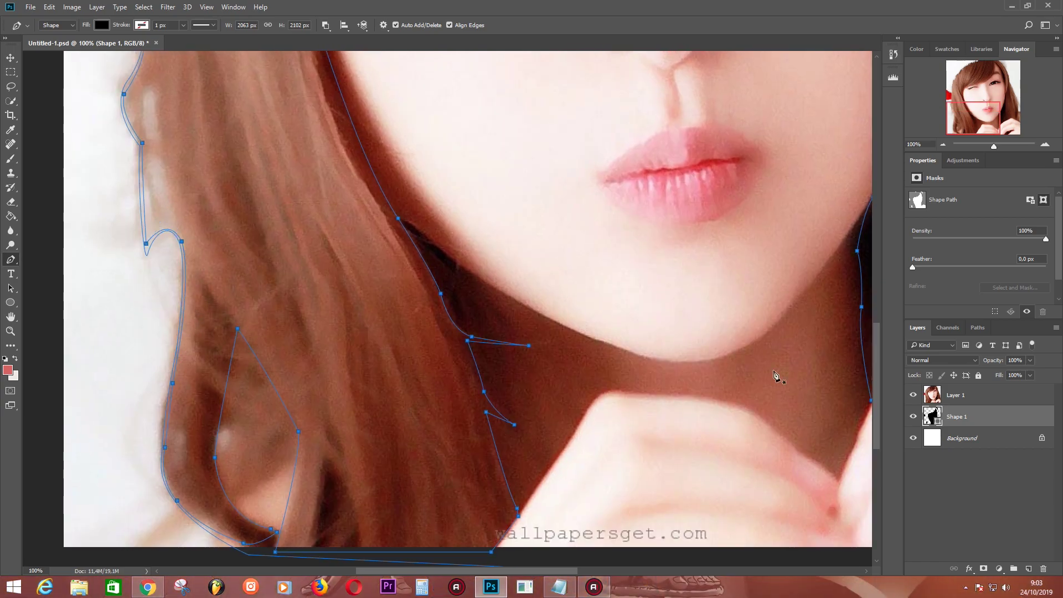
scroll(776, 374, "up", 15)
left_click(913, 394)
scroll(555, 382, "down", 3)
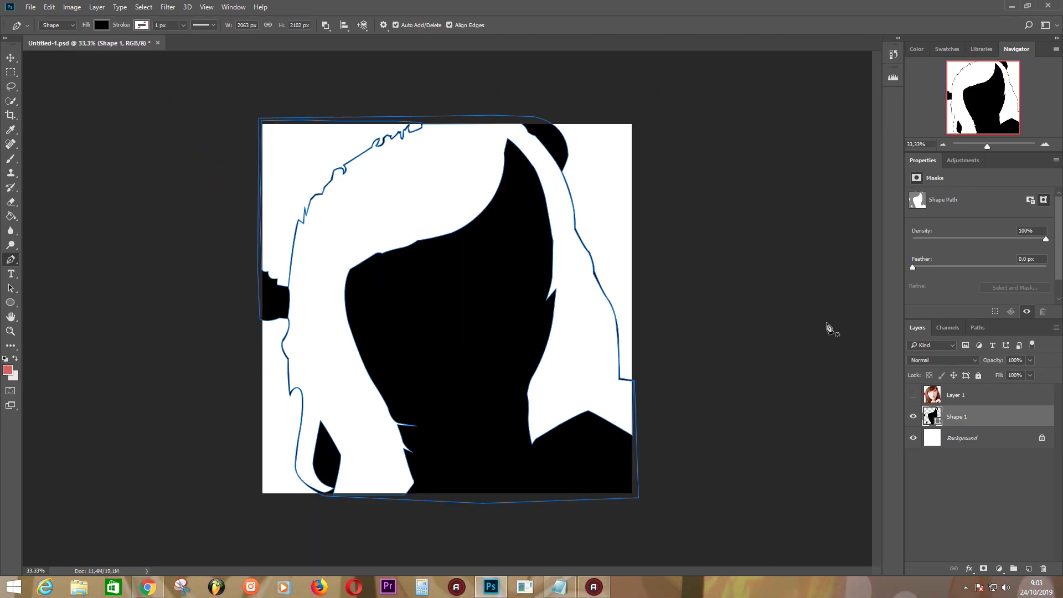
left_click(913, 397)
left_click(912, 396)
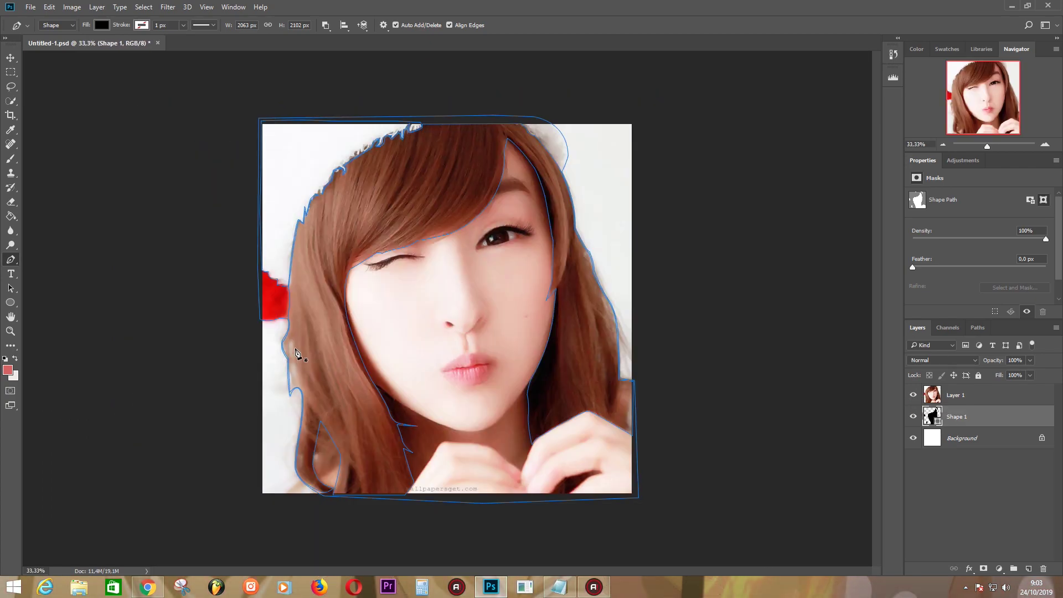
key("ctrl+plus")
scroll(294, 285, "down", 3)
scroll(287, 233, "up", 1)
scroll(294, 290, "up", 1)
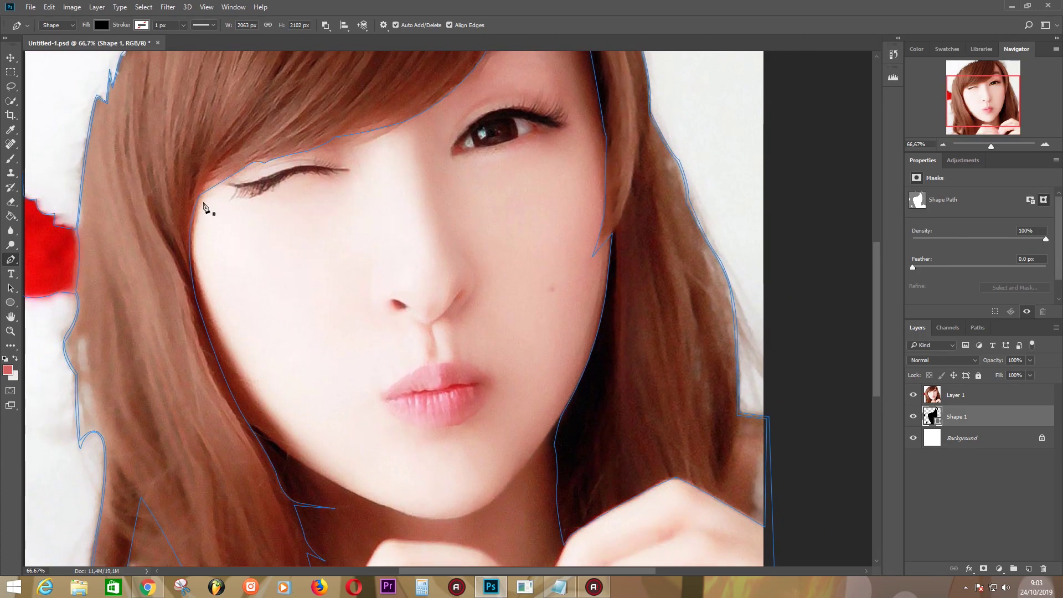
scroll(209, 209, "up", 1)
scroll(327, 262, "down", 1)
key("ctrl+plus")
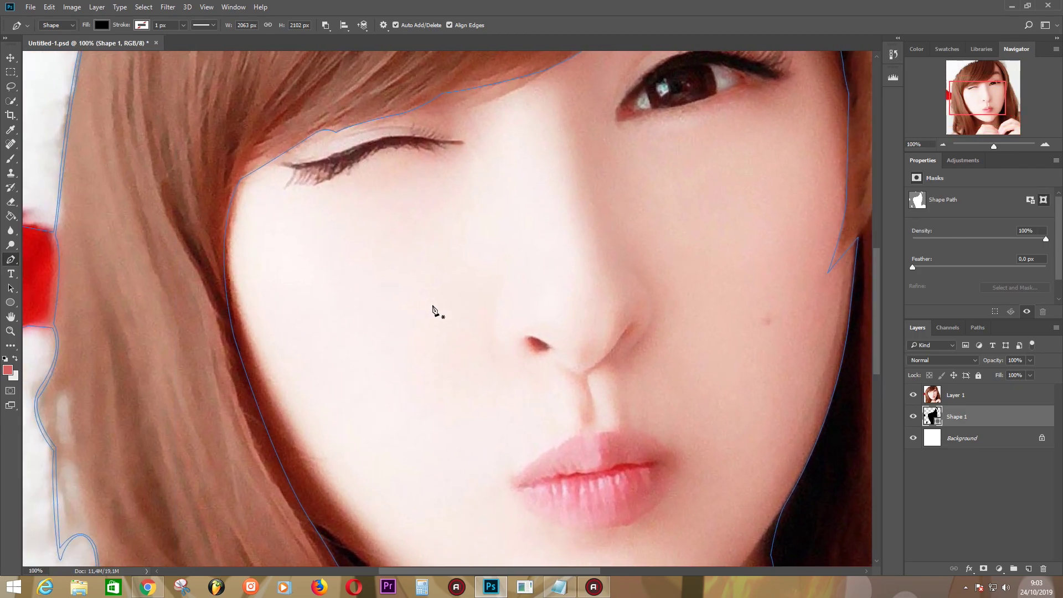
Step: Start a new outline along the hairline above the closed eye, curving across the top
left_click(242, 180)
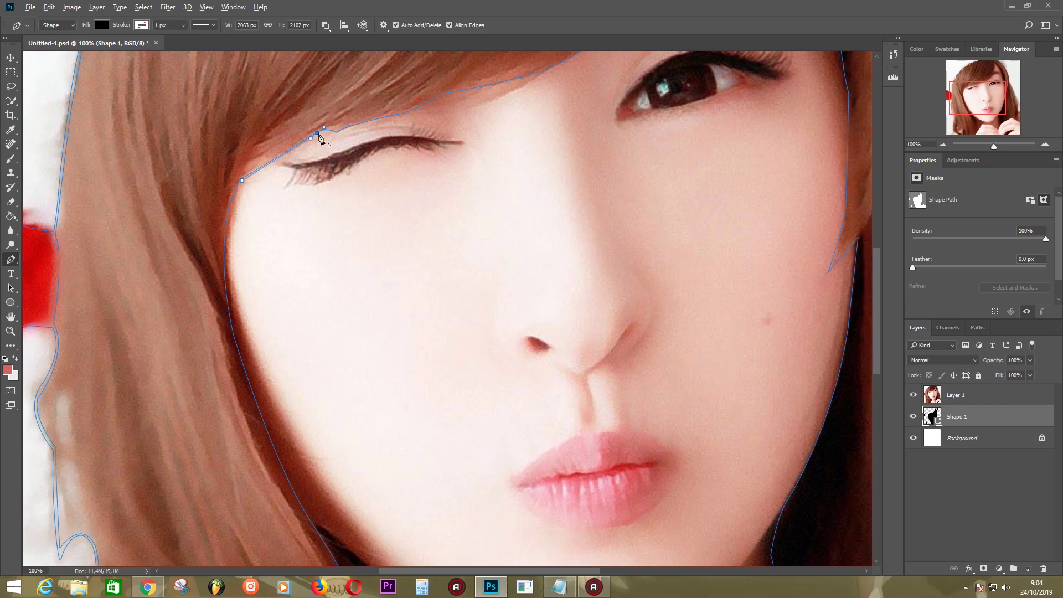
left_click(317, 133)
left_click(336, 135)
left_click(405, 114)
left_click_drag(443, 95, 448, 88)
left_click(552, 69)
left_click_drag(555, 71, 497, 206)
mouse_move(536, 152)
left_mouse_down()
mouse_move(455, 284)
mouse_move(504, 133)
left_mouse_up()
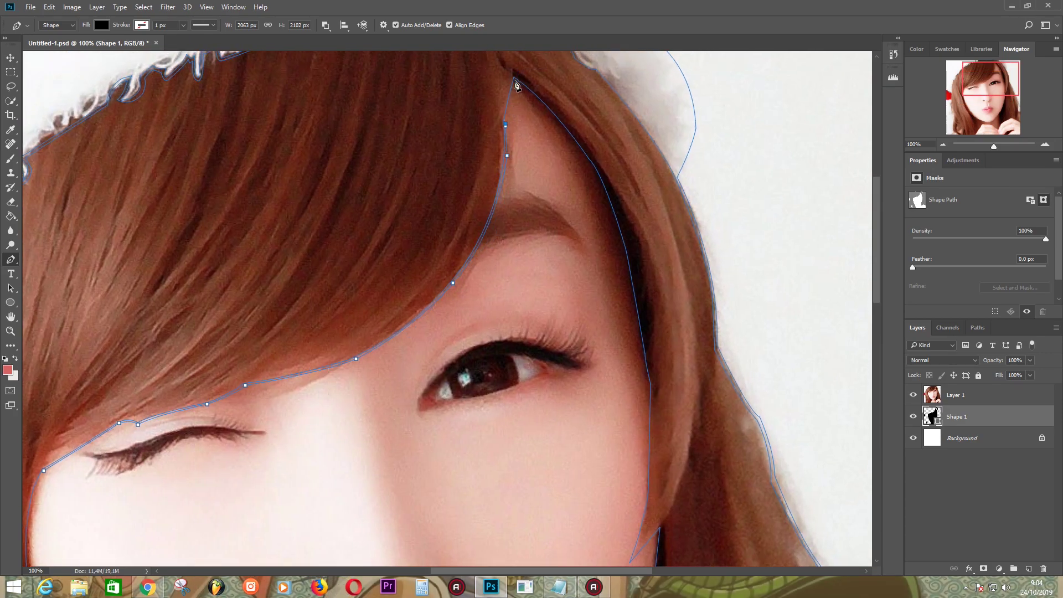
Step: Curve the outline down the right side of the face to the right cheek and ear
left_click(596, 174)
left_click_drag(616, 210, 558, 88)
mouse_move(568, 144)
left_mouse_down()
mouse_move(573, 178)
mouse_move(518, 233)
left_mouse_up()
left_click_drag(563, 361, 517, 194)
left_click(511, 330)
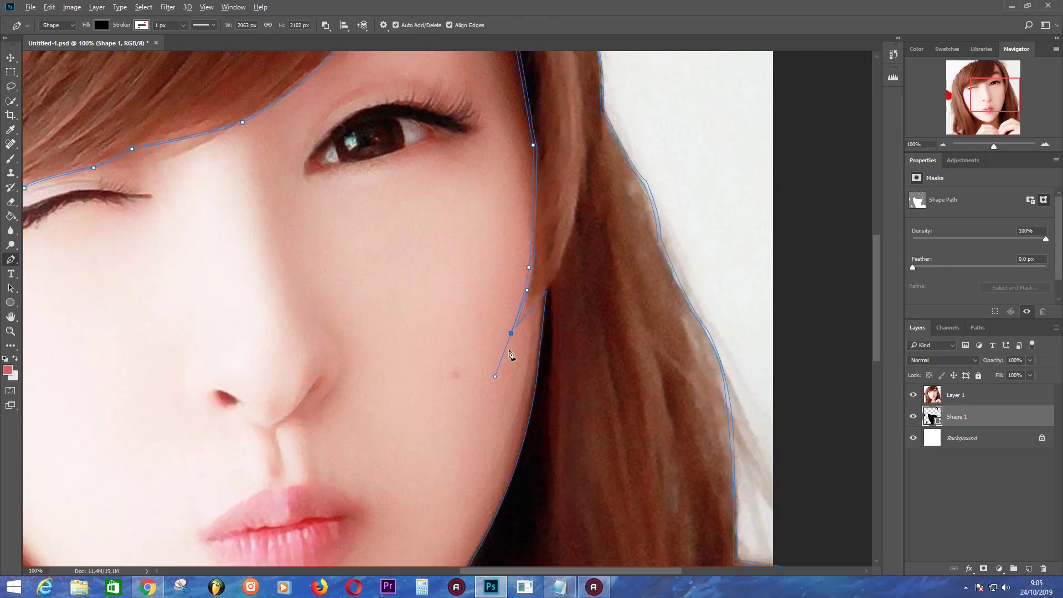
left_click(540, 306)
left_click_drag(511, 382, 519, 245)
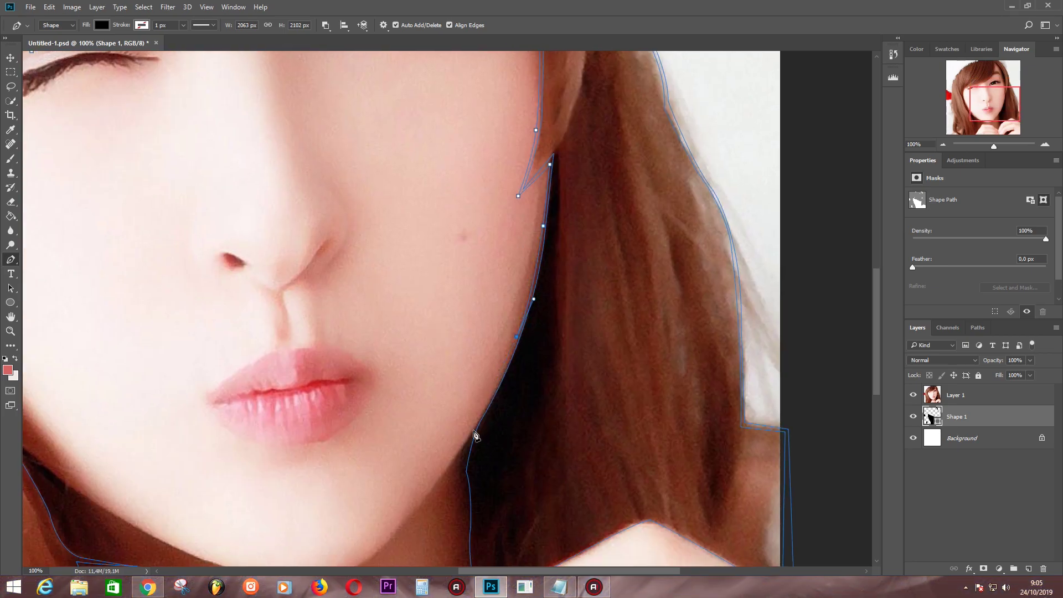
left_click_drag(446, 475, 452, 186)
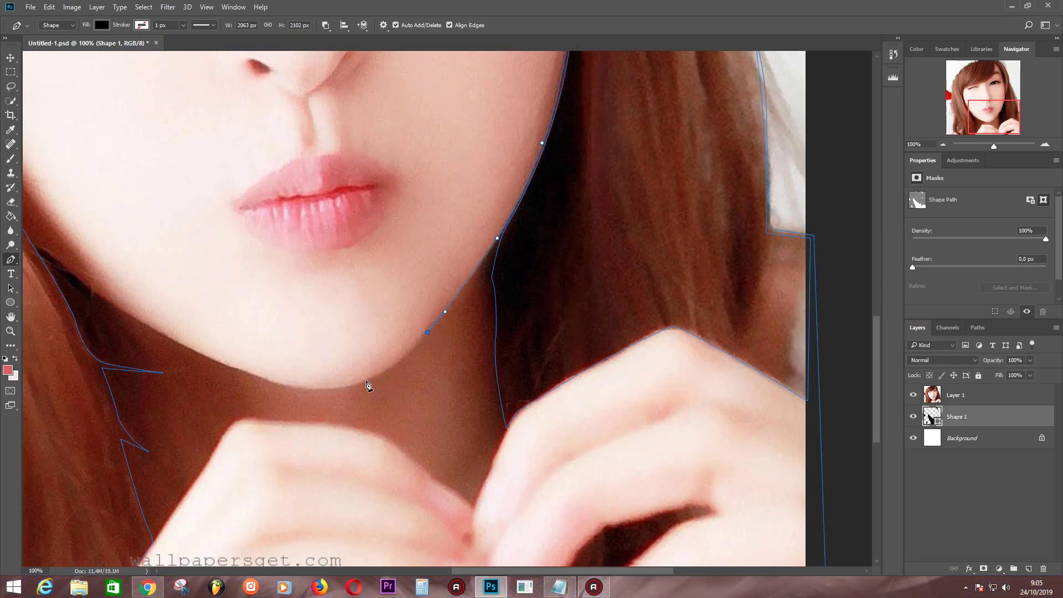
Step: Trace the right jaw, chin and left jaw up the left cheek, then finish the path
left_click(270, 382)
left_click(191, 355)
left_click(64, 273)
left_click_drag(129, 320, 341, 442)
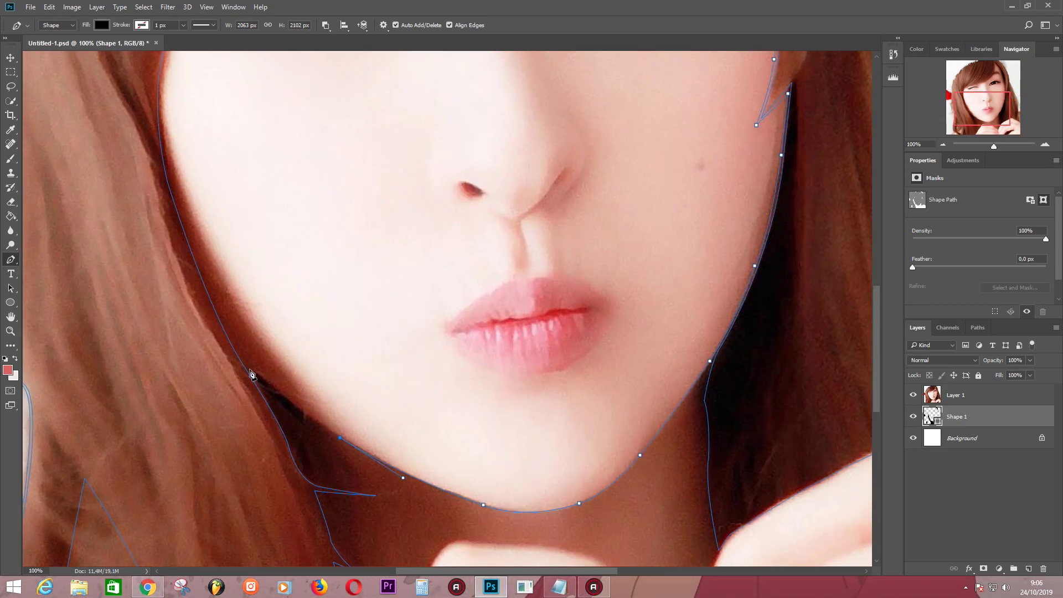
left_click(276, 389)
left_click(249, 368)
left_click(189, 238)
left_click_drag(163, 145, 157, 111)
scroll(163, 149, "up", 5)
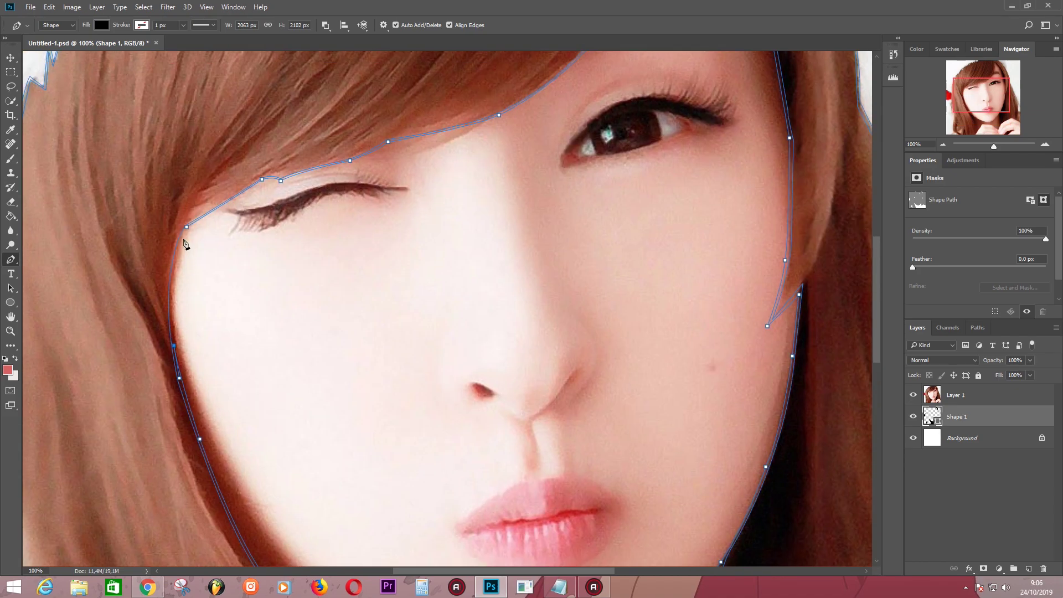
double_click(913, 396)
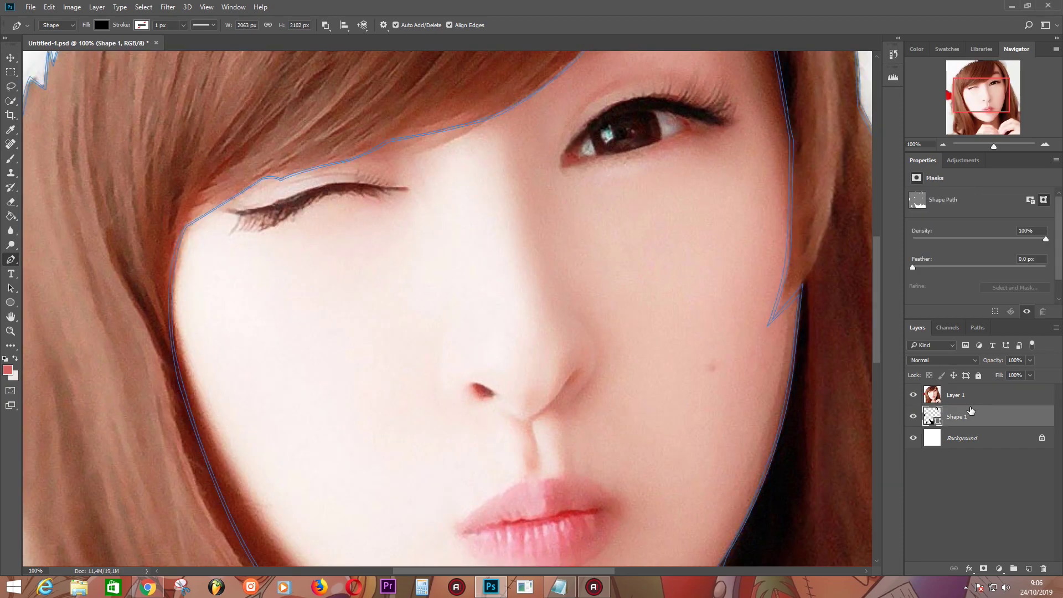
Step: Trace the top-right hair edge with curved anchors
scroll(502, 477, "right", 4)
scroll(503, 477, "up", 4)
scroll(539, 207, "up", 5)
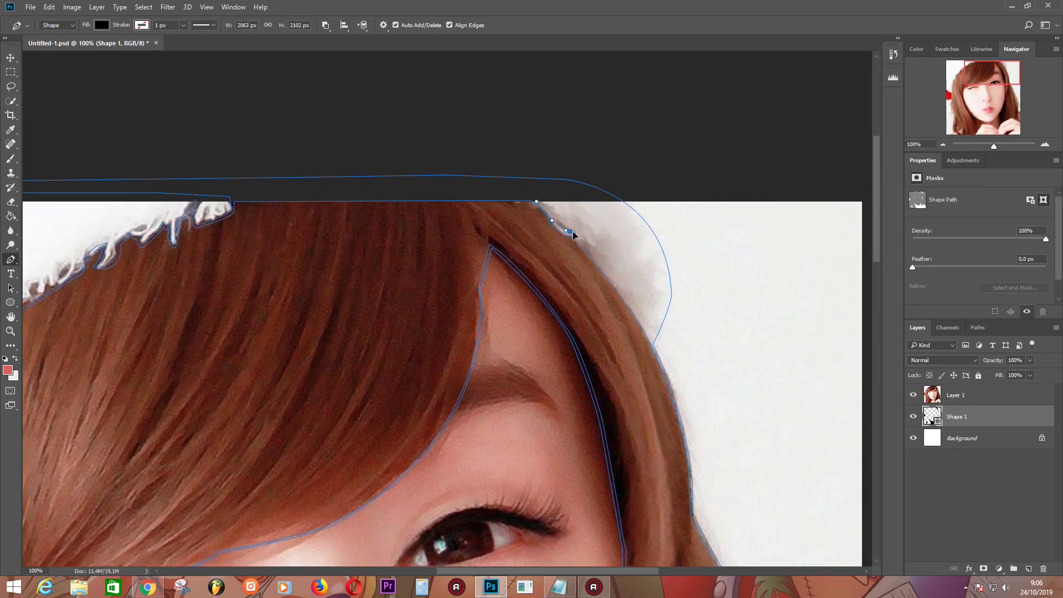
left_click(601, 266)
left_click_drag(651, 340, 660, 365)
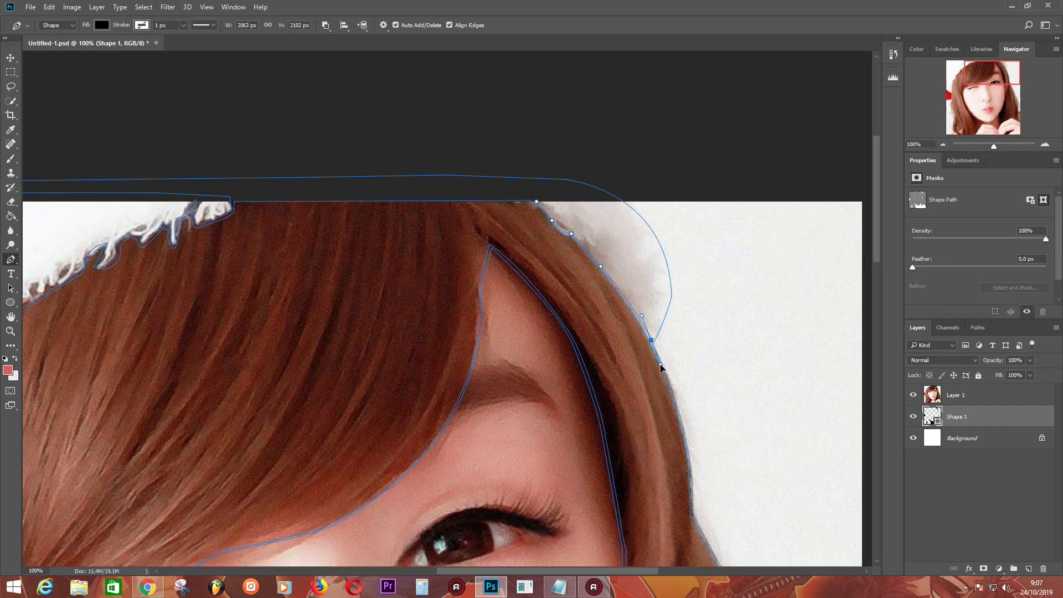
left_click_drag(668, 293, 666, 269)
left_click_drag(621, 201, 564, 157)
Step: Outline the hair beside the jaw, the jawline, the chin and down the right side of the neck
scroll(522, 387, "down", 15)
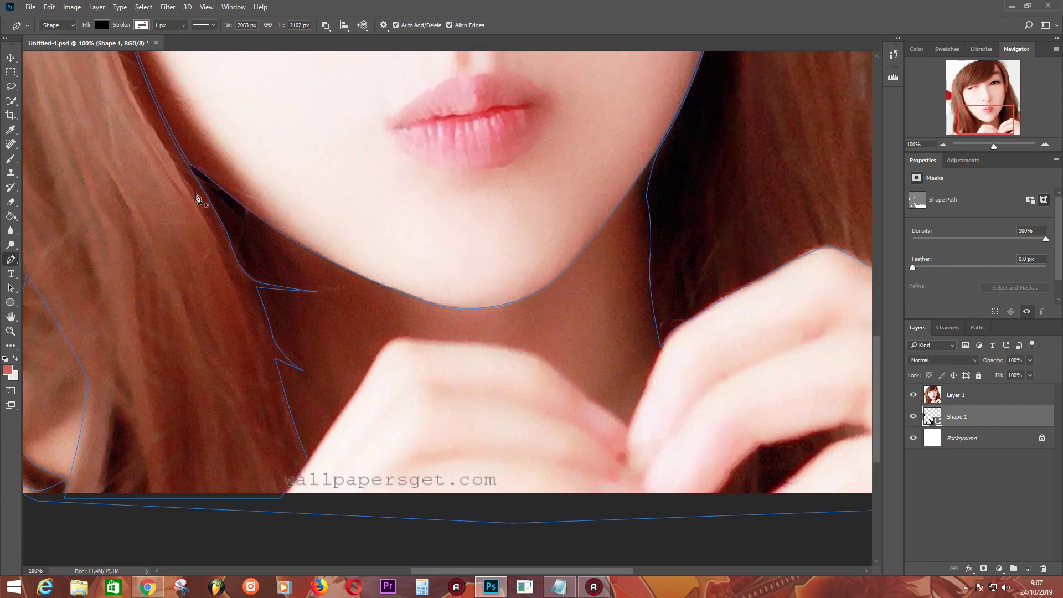
left_click(192, 168)
left_click(210, 178)
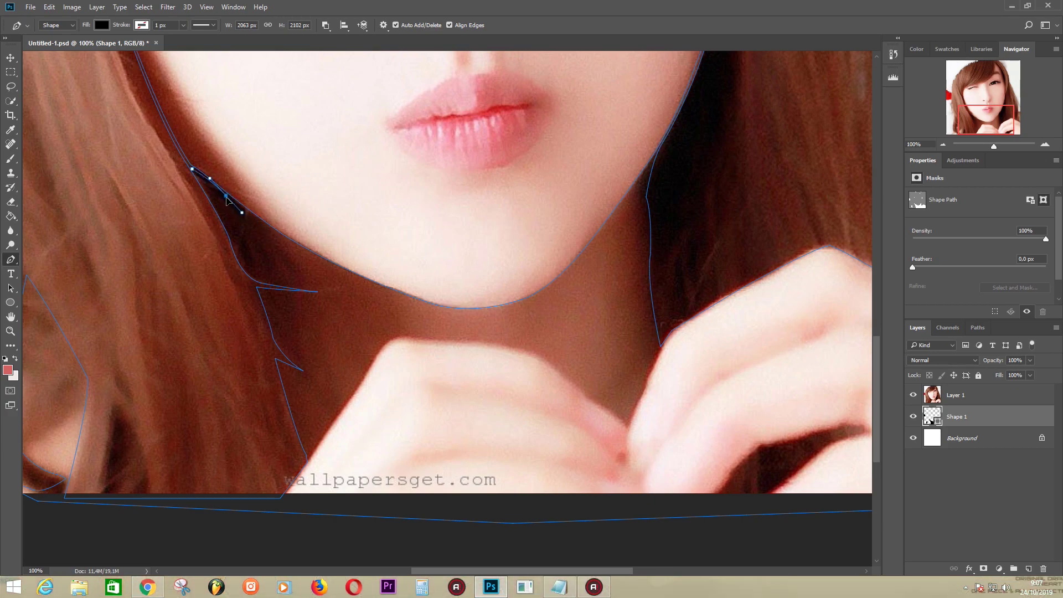
left_click(226, 196)
left_click_drag(312, 253, 330, 261)
left_click_drag(473, 308, 527, 301)
left_click(473, 308, "alt")
left_click(549, 287)
left_click_drag(616, 213, 649, 162)
left_click(652, 160)
left_click(643, 199)
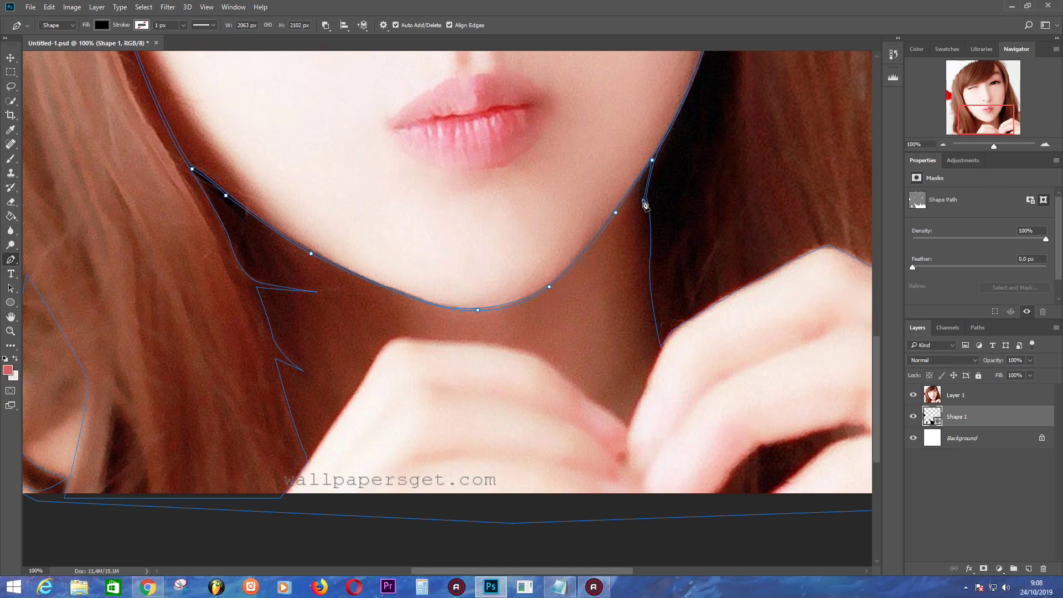
left_click_drag(646, 263, 640, 303)
left_click_drag(657, 347, 664, 358)
Step: Trace the left hand's top edge, knuckles and left side
left_click(533, 352)
left_click(449, 342)
left_click_drag(380, 350, 377, 371)
left_click(352, 397)
left_click(310, 458)
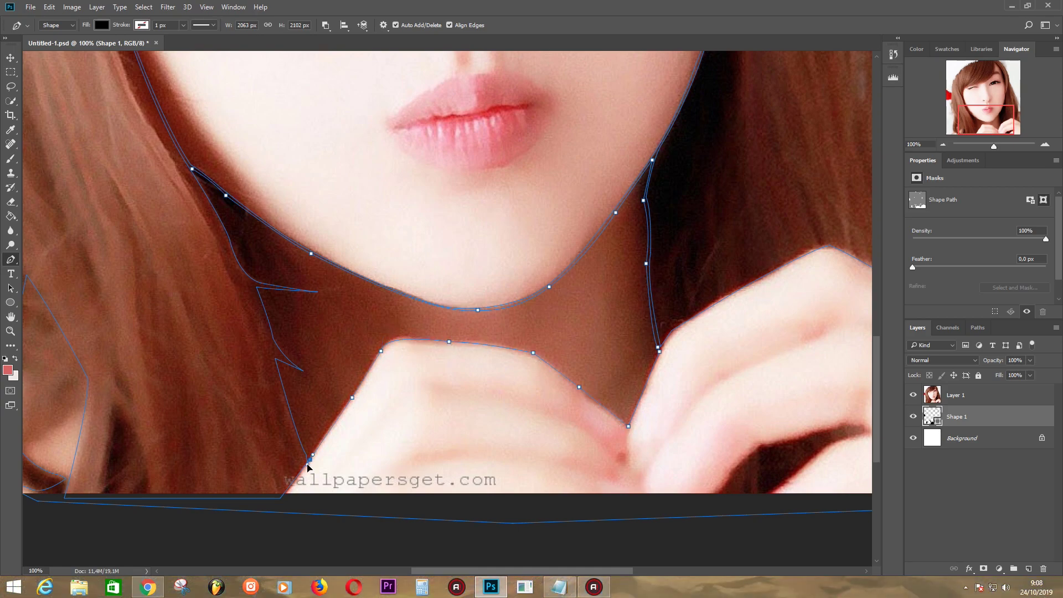
Step: Trace the thin hair strand left of the neck and close the neck outline
left_click(280, 363)
left_click(309, 375)
left_click(275, 339)
left_click(259, 289)
left_click_drag(318, 300, 329, 298)
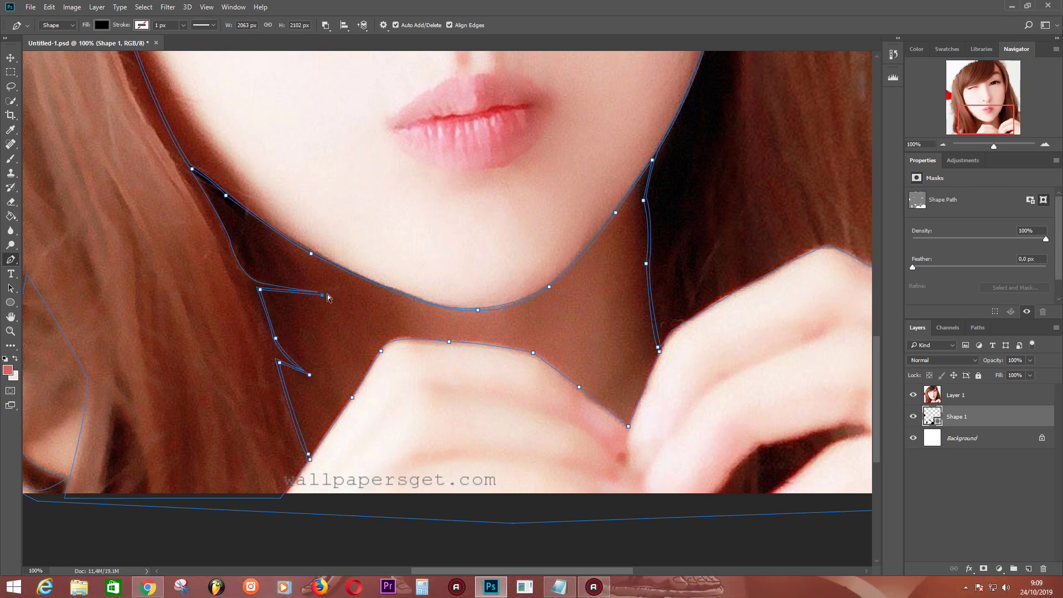
left_click(268, 280)
left_click(244, 266)
left_click(231, 235)
left_click(193, 169)
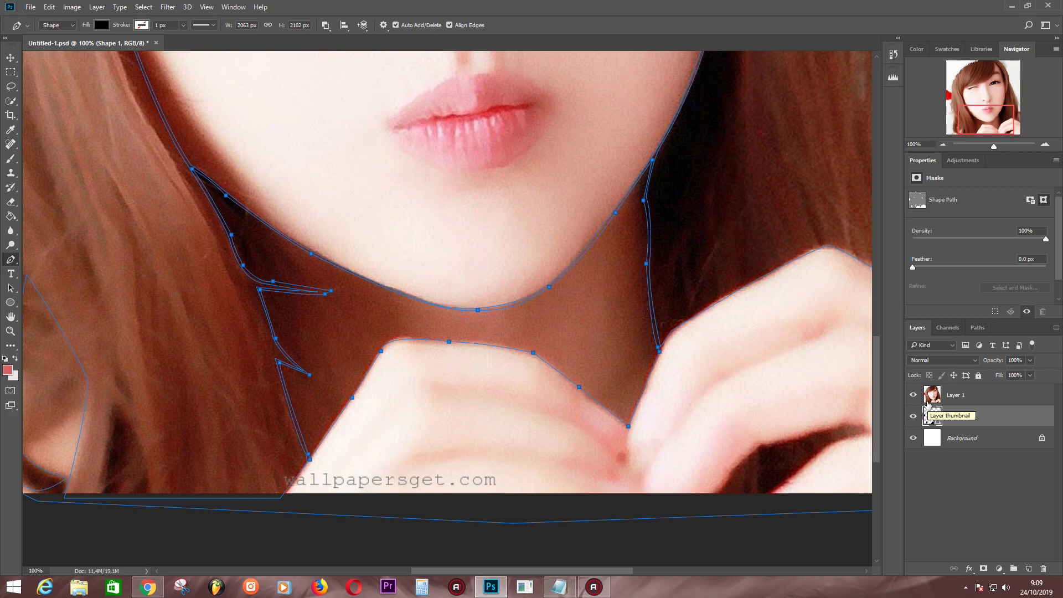
Step: Start a new outline over the top of the left hand to where the hands meet
scroll(524, 462, "down", 5)
scroll(260, 399, "up", 3)
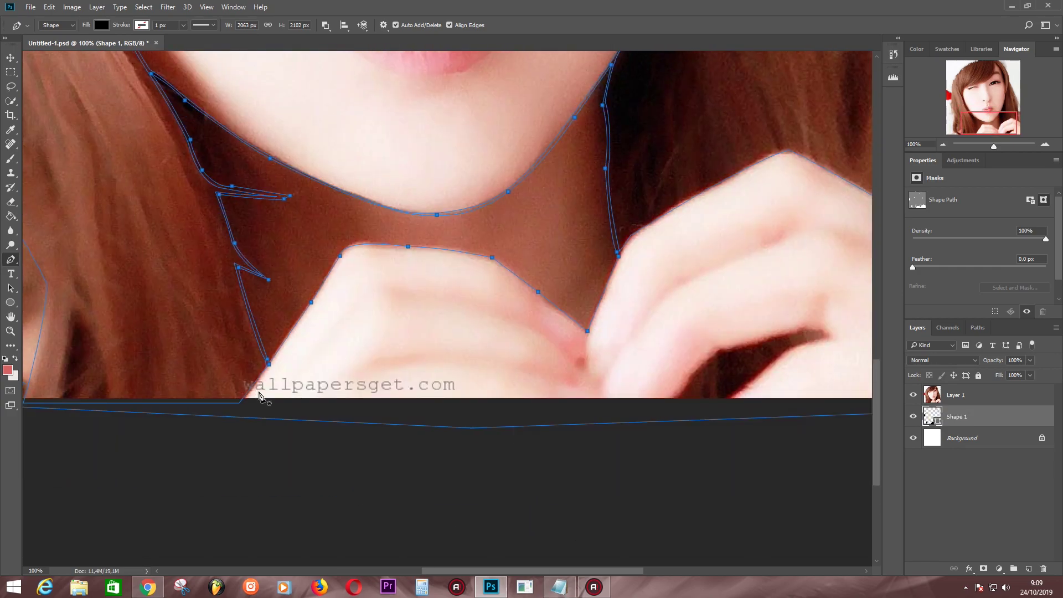
left_click(245, 402)
left_click(278, 354)
left_click(311, 304)
left_click(343, 254)
left_click(374, 246)
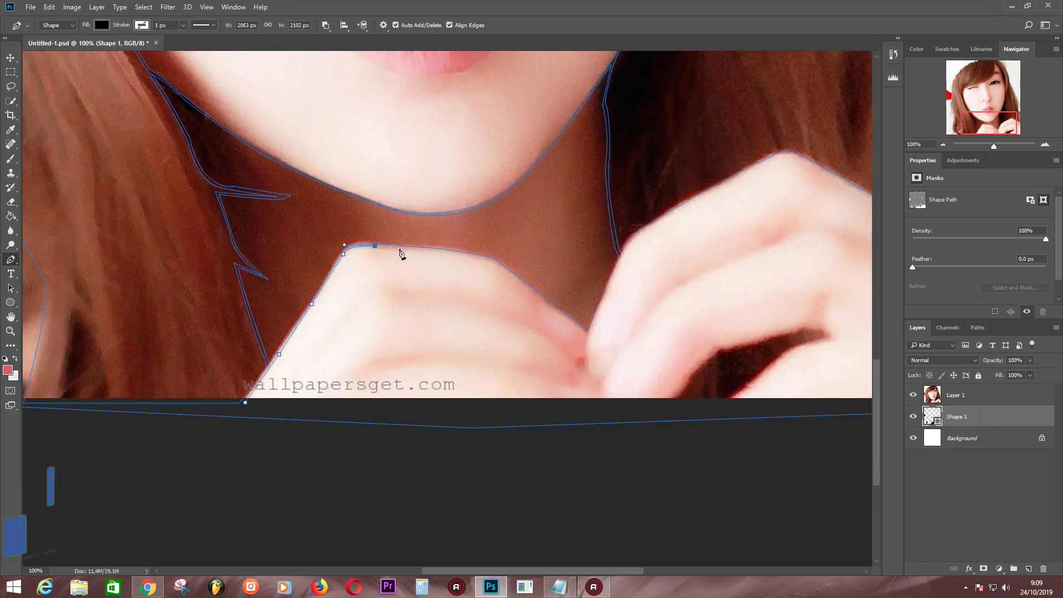
left_click_drag(491, 258, 511, 266)
left_click(586, 331)
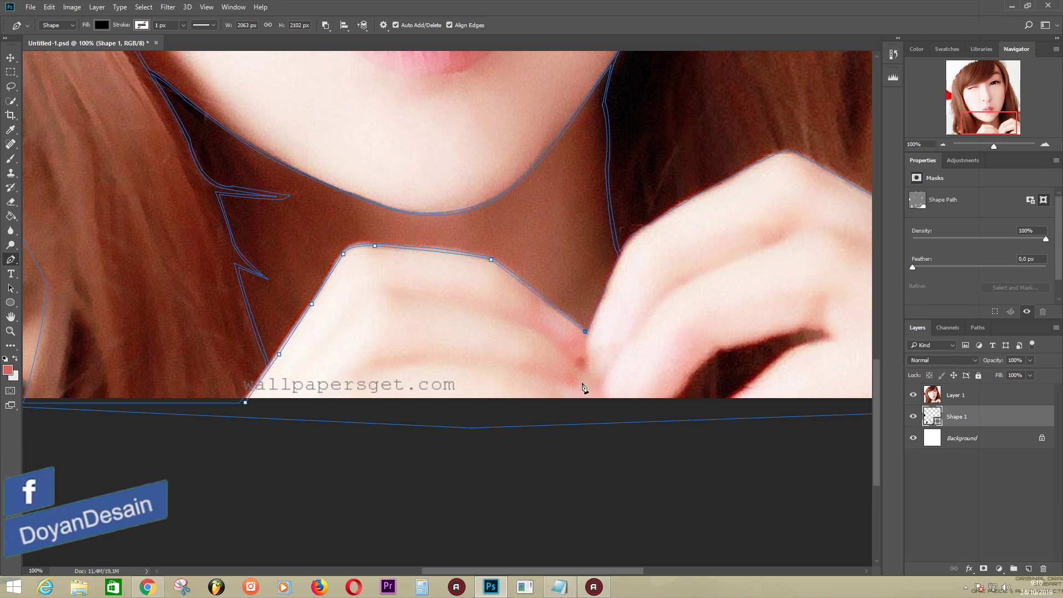
Step: Trace the right hand's upper edge and right image edge, closing the hands outline
left_click(627, 246)
left_click(687, 204)
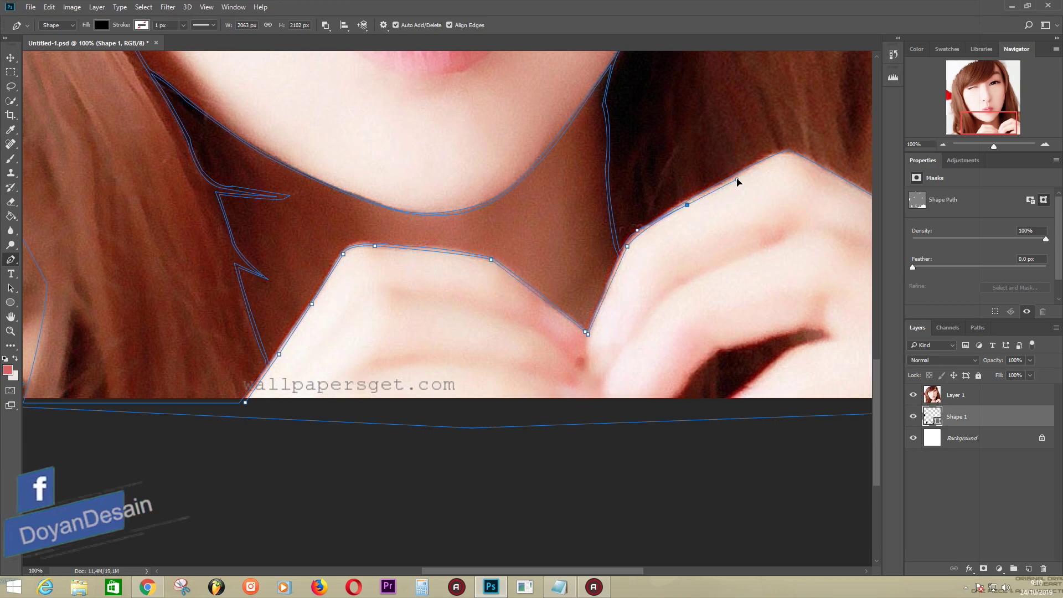
left_click(783, 153)
left_click_drag(786, 157, 555, 196)
left_click(685, 266)
left_click(688, 294)
left_click_drag(690, 439, 680, 446)
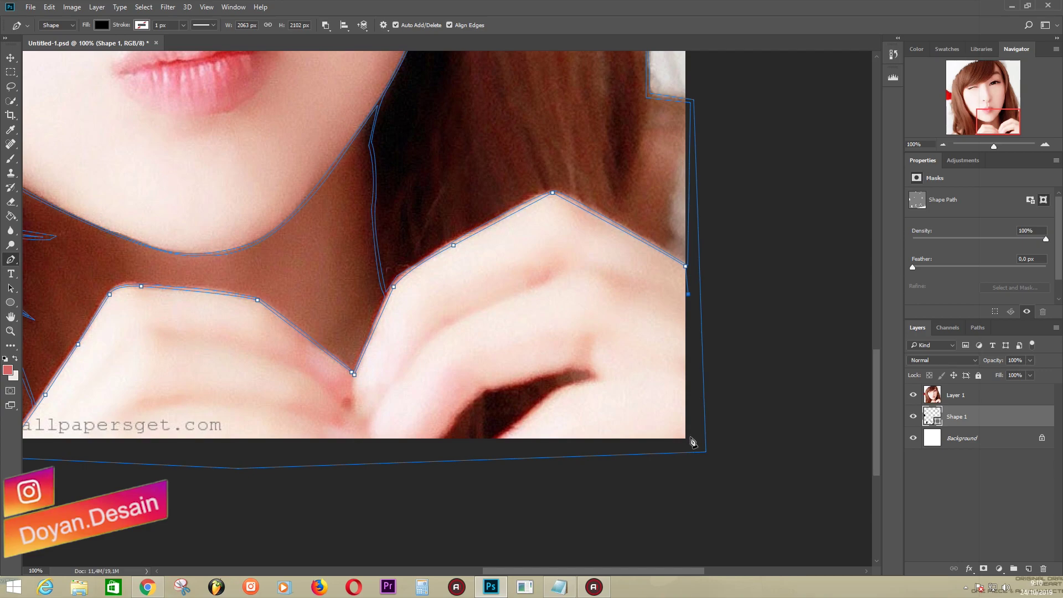
left_click_drag(379, 369, 586, 338)
left_click(981, 411)
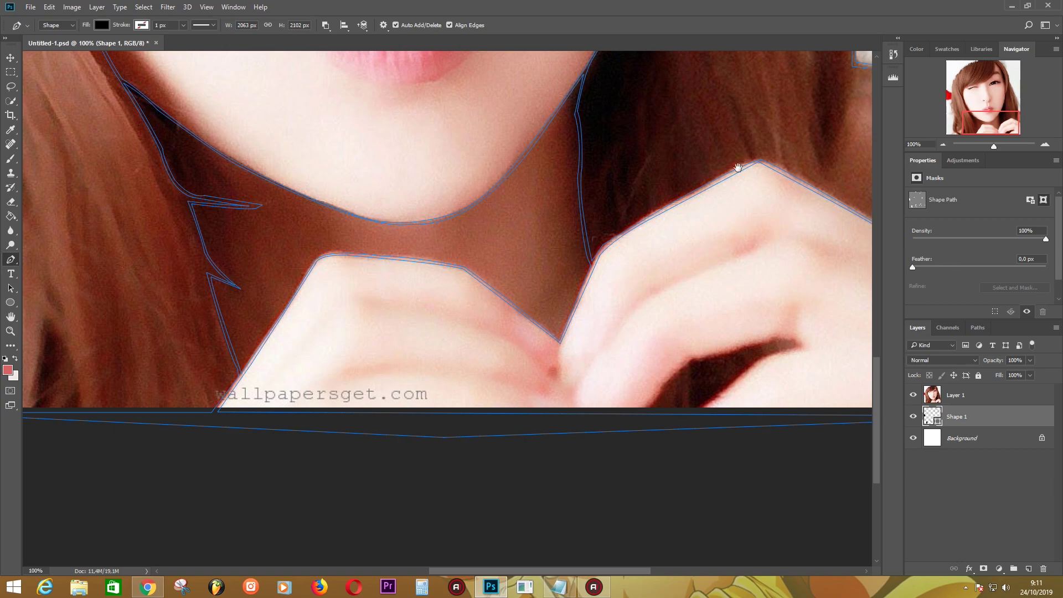
Step: Reshape the outline's right side and remove the stray curved segment
mouse_move(736, 167)
left_mouse_down()
mouse_move(645, 261)
mouse_move(635, 404)
mouse_move(654, 206)
mouse_move(662, 277)
left_mouse_up()
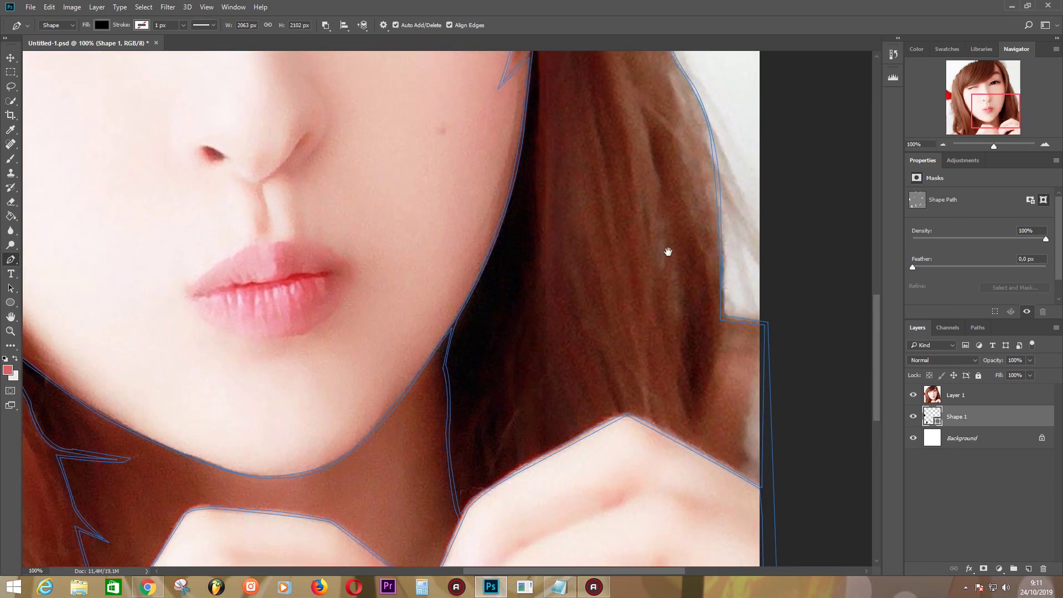
left_click(765, 332)
right_click(764, 325)
left_click_drag(714, 372, 728, 436)
left_click_drag(761, 488, 704, 427)
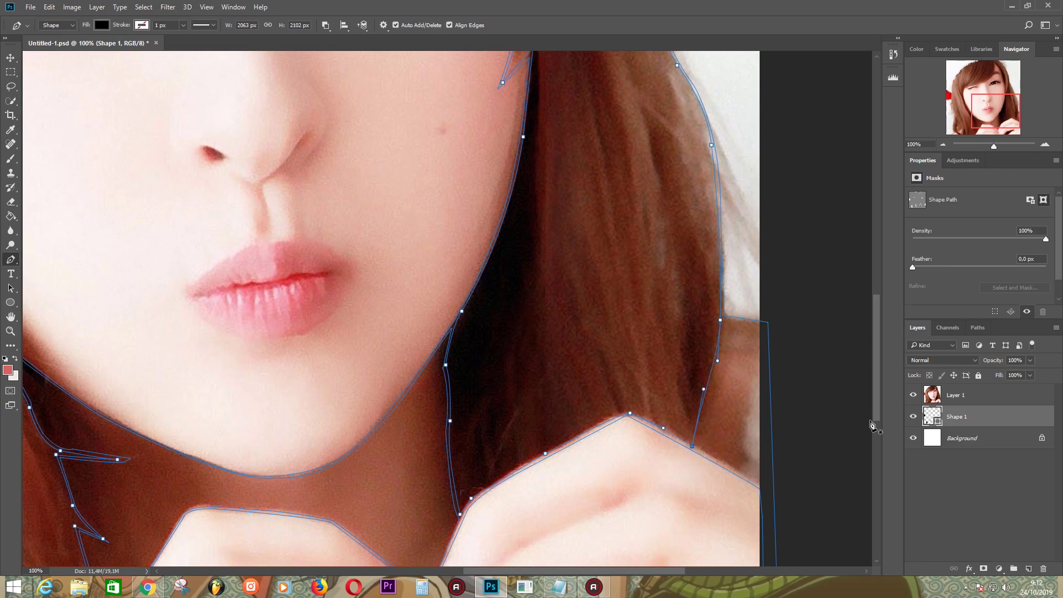
key("Escape")
Step: Outline the hair on the right above the hand and close it
left_click(725, 320)
left_click(761, 323)
left_click(759, 372)
left_click(741, 466)
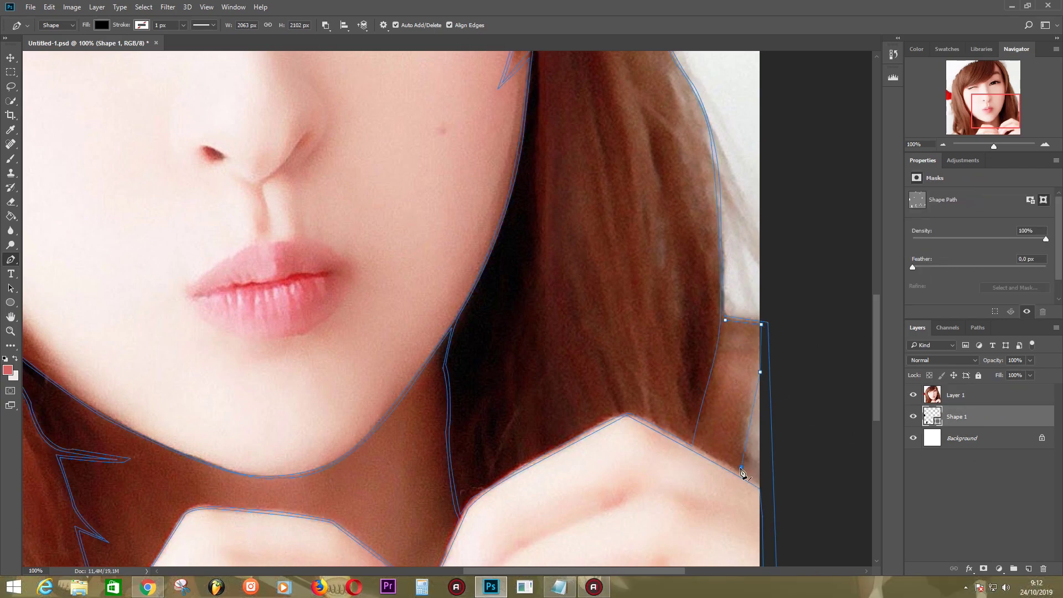
left_click(709, 392)
scroll(753, 403, "down", 2)
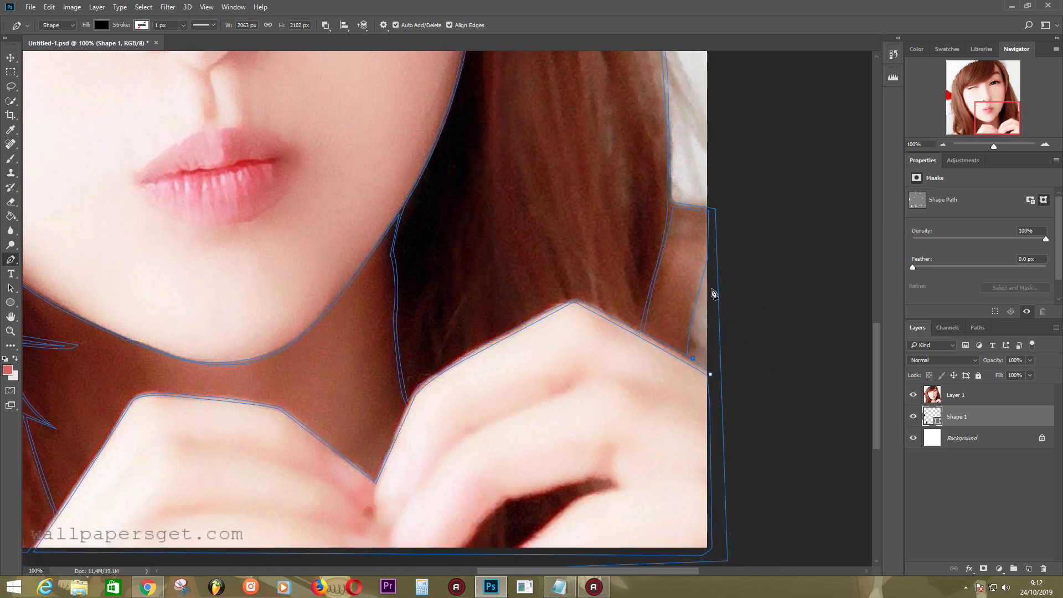
left_click(712, 371)
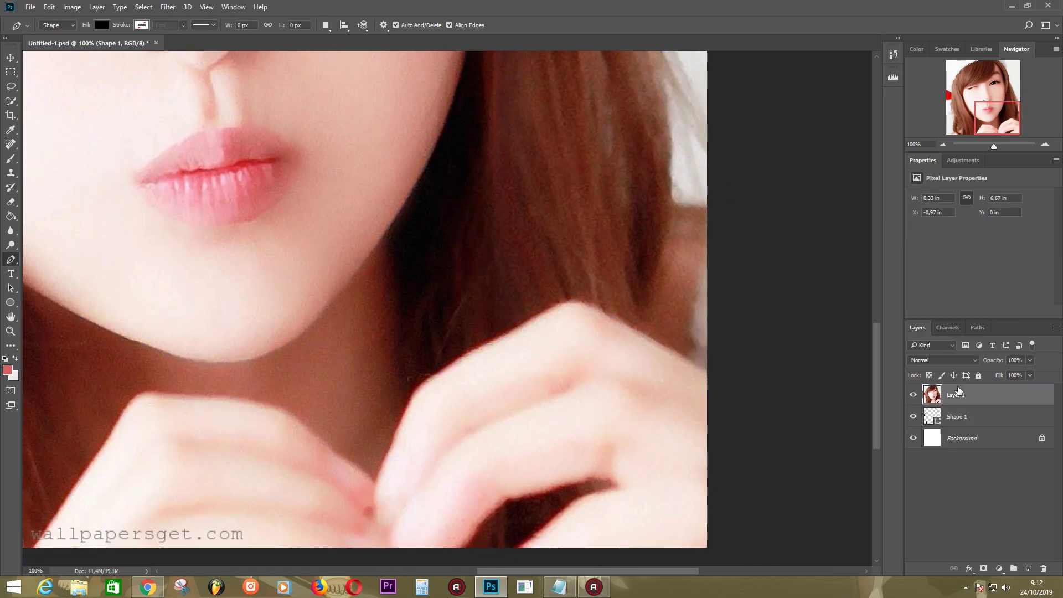
Step: Preview the line art without the photo, then outline the curled hair tip at bottom left
left_click(913, 393)
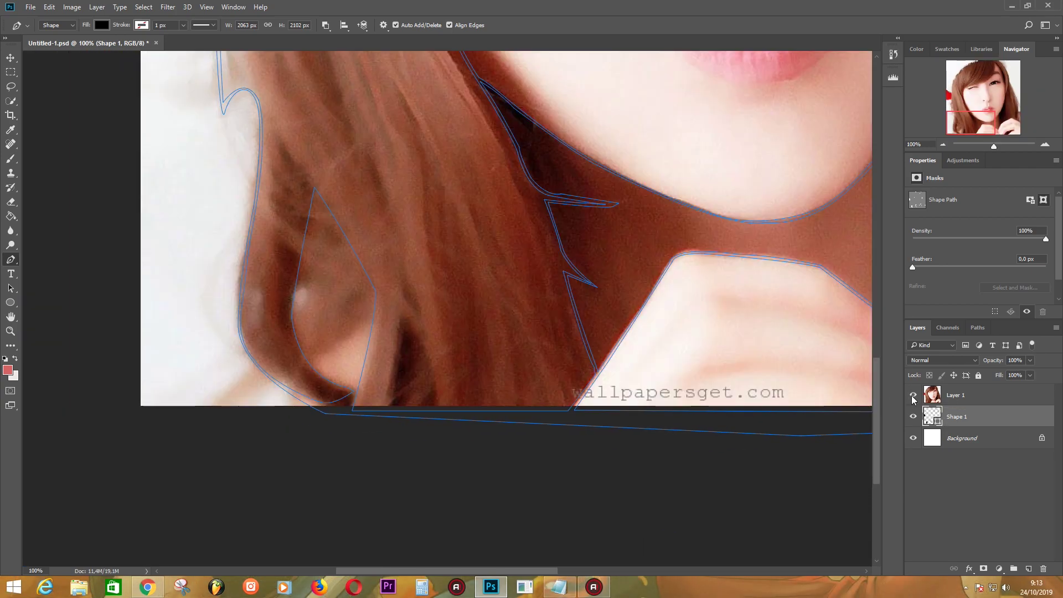
left_click(913, 394)
left_click(352, 384)
left_click(373, 293)
left_click(317, 198)
Step: Trace and close the red shape's outline at the left edge
left_click(913, 394)
scroll(493, 379, "up", 5)
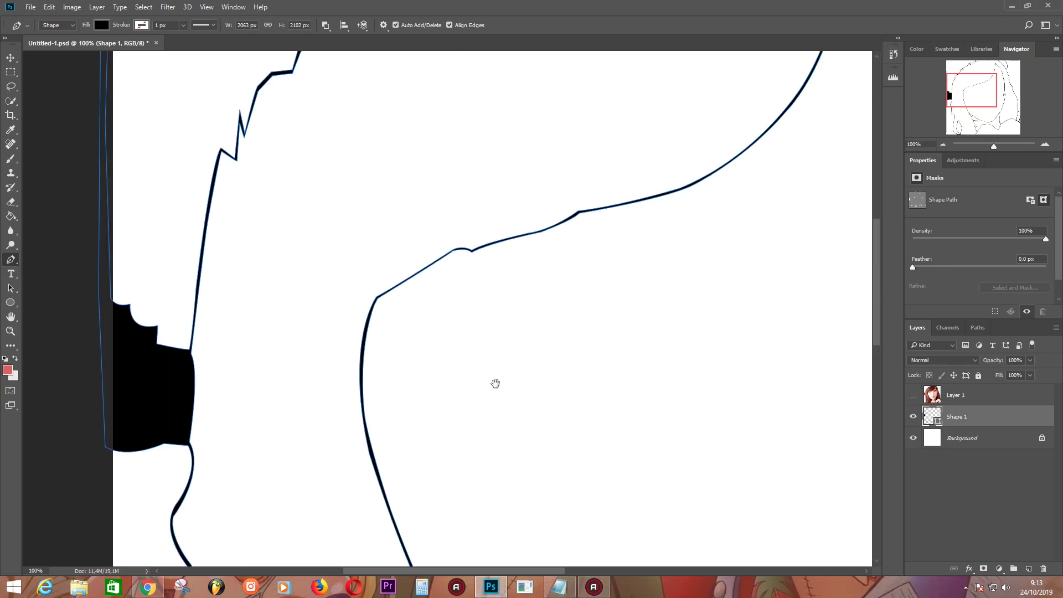
left_click(913, 395)
left_click(360, 188)
left_click(387, 210)
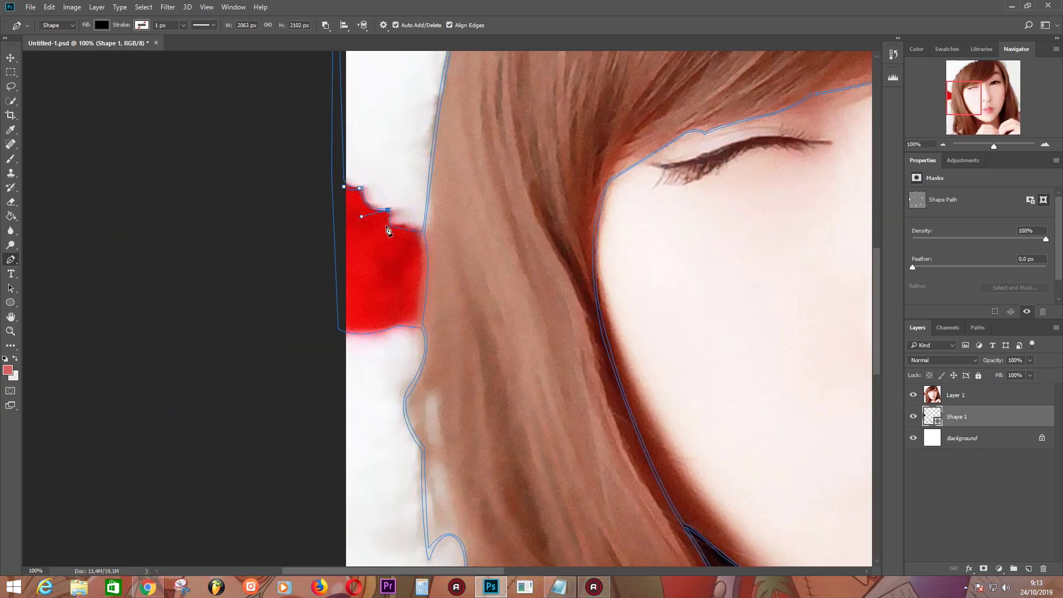
left_click(421, 234)
left_click(419, 321)
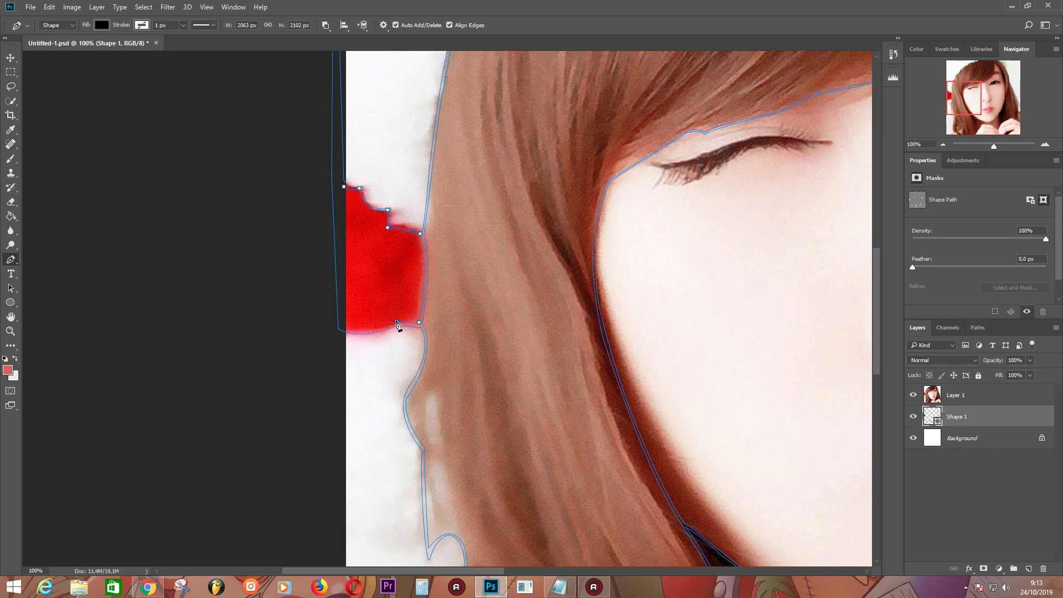
left_click(344, 330)
left_click(344, 187)
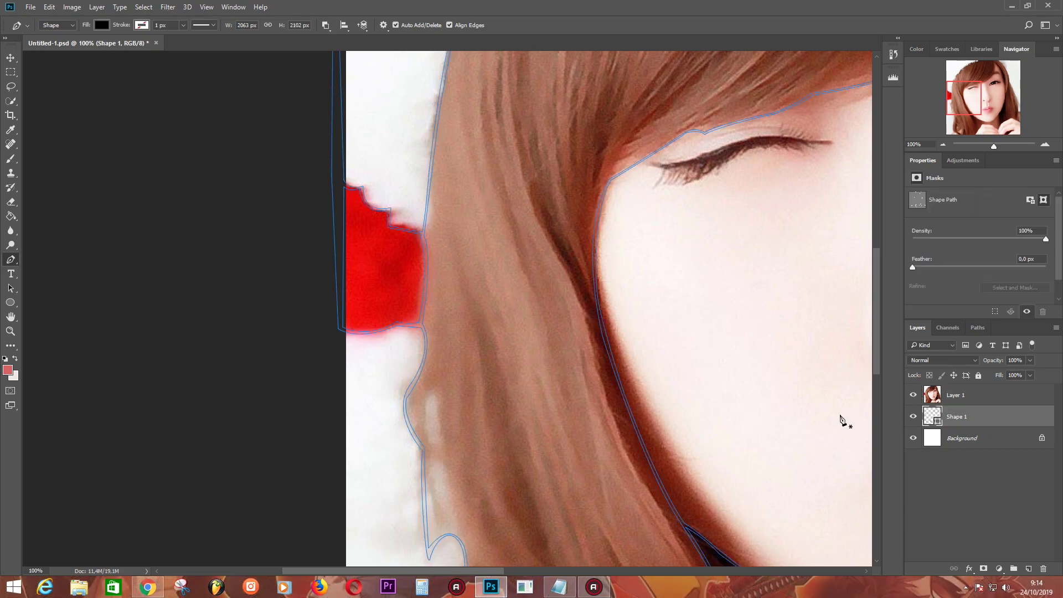
Step: Toggle Layer 1 on and off to review the line art, then pan to the closed eye
left_click(914, 394)
scroll(586, 280, "down", 2)
scroll(455, 230, "down", 2)
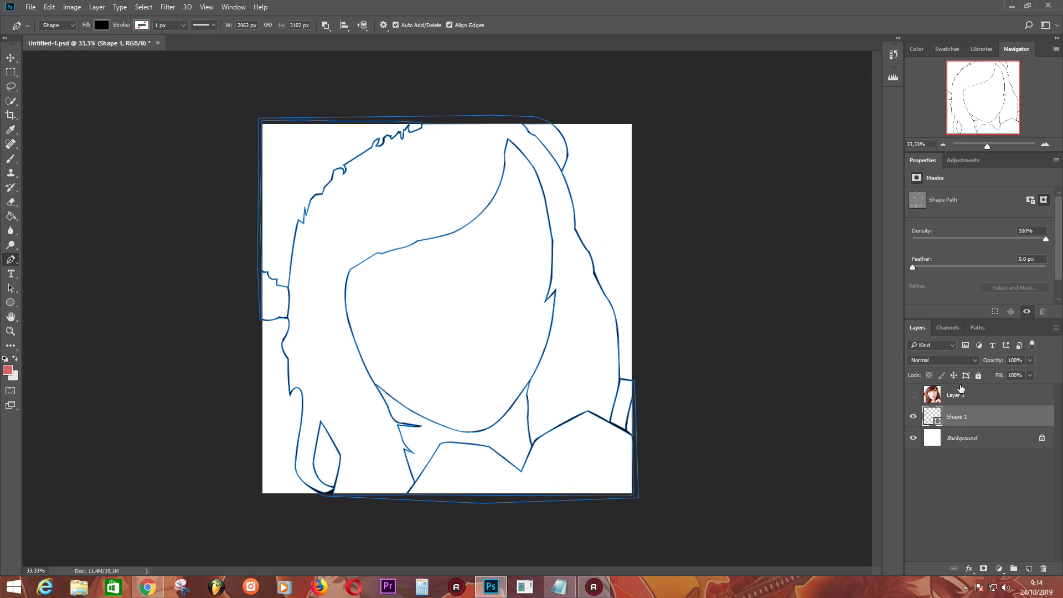
left_click(913, 395)
scroll(436, 381, "up", 1)
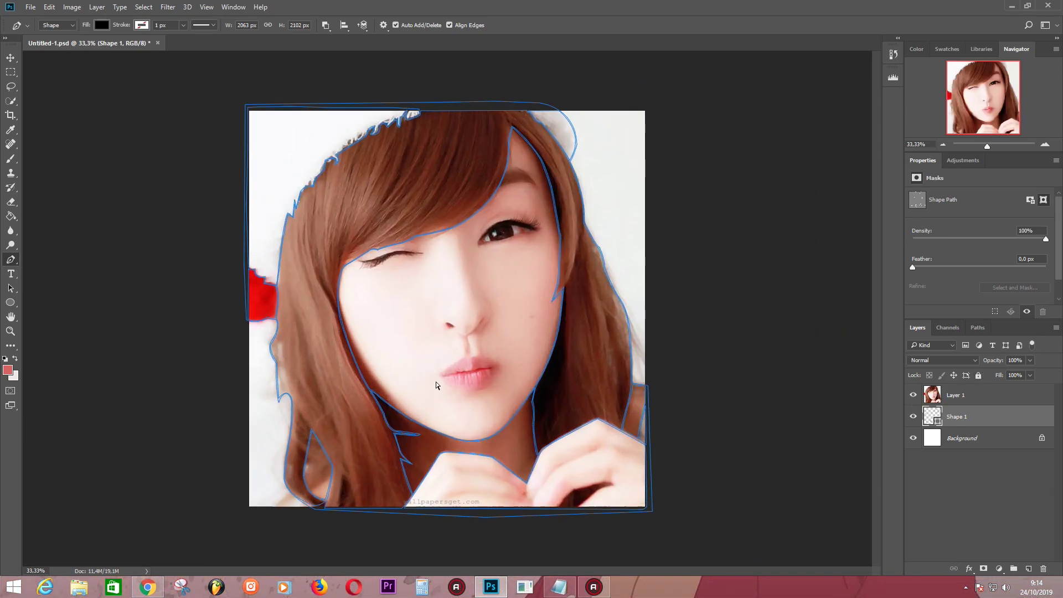
scroll(436, 381, "up", 2)
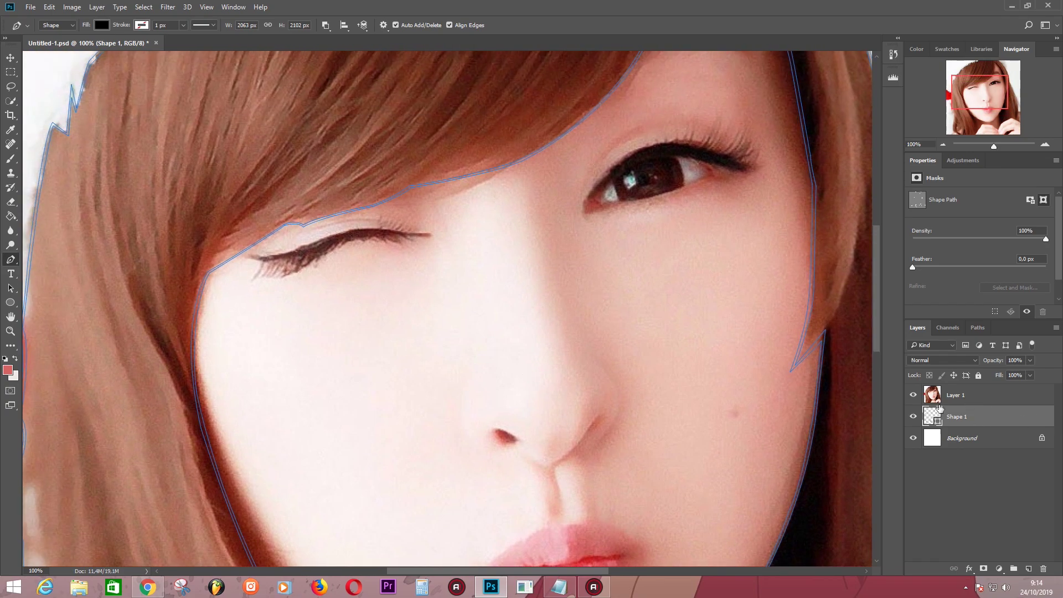
left_click(913, 395)
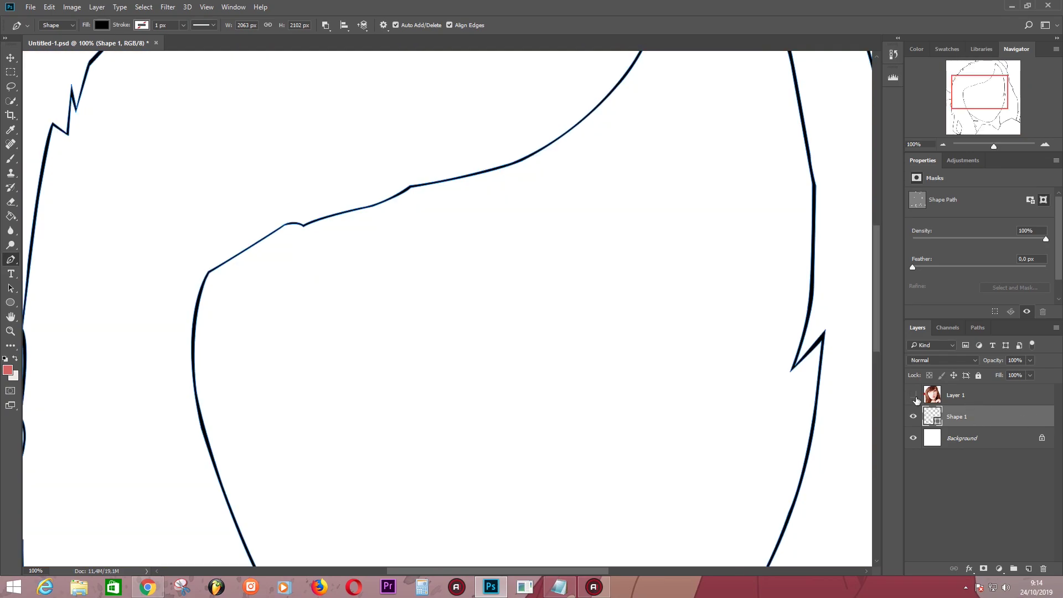
left_click(912, 396)
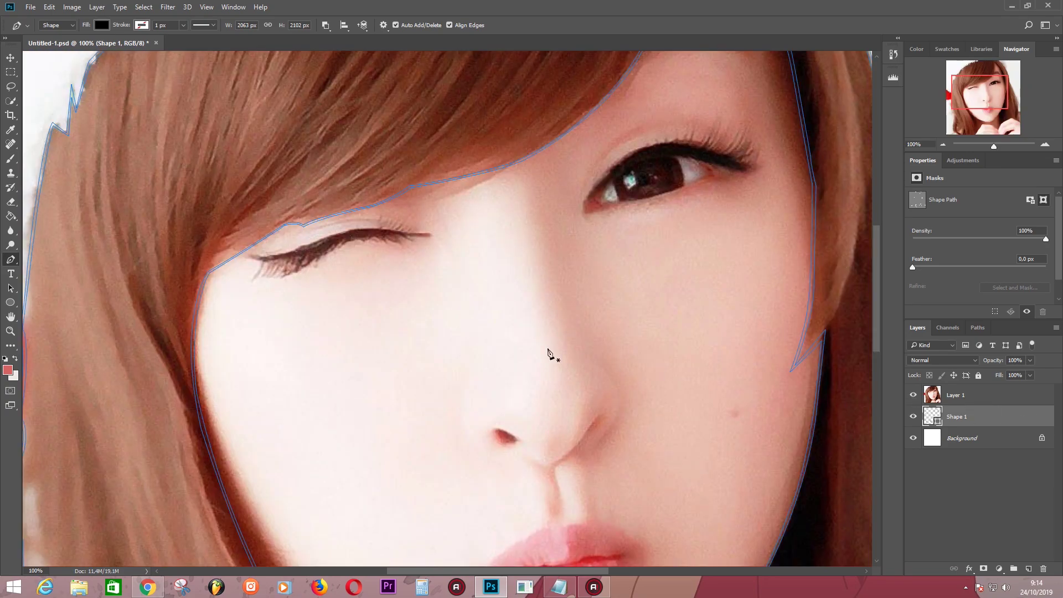
left_click_drag(446, 322, 453, 341)
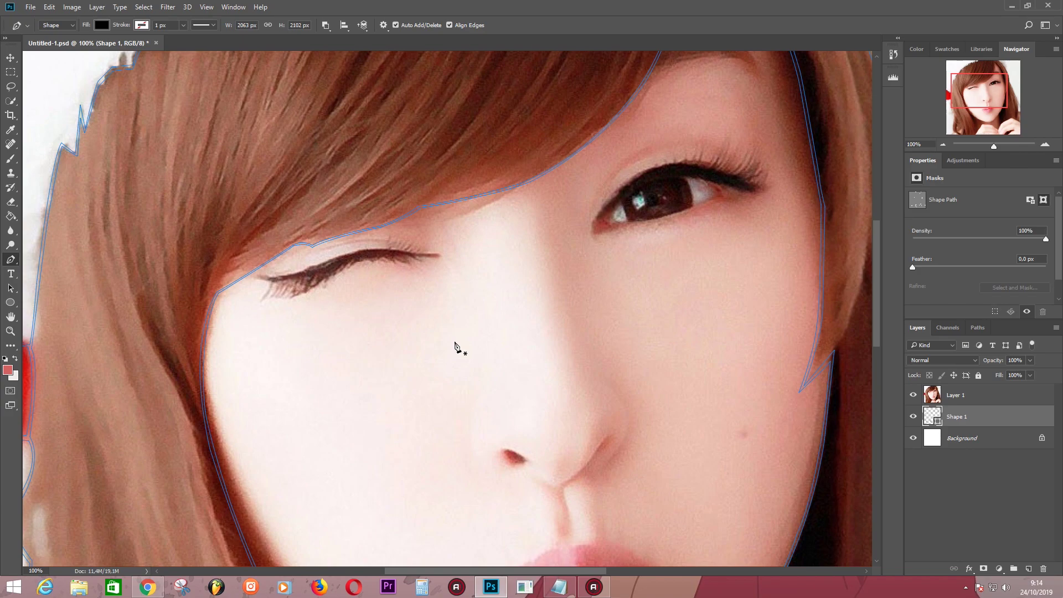
Step: Set path operations to Combine Shapes and zoom in on the closed eyelash
left_click(326, 26)
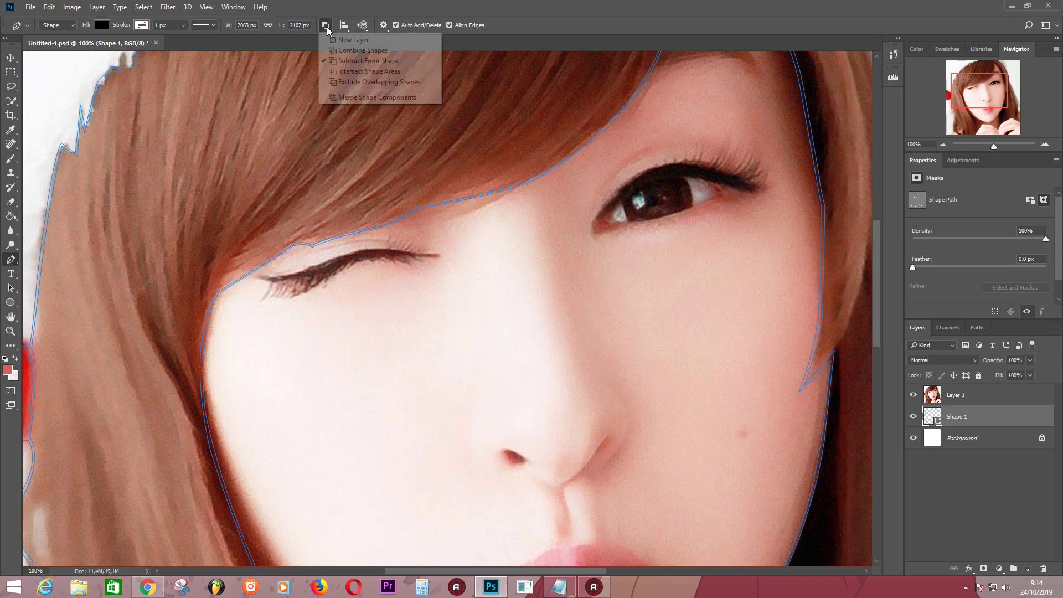
left_click(361, 52)
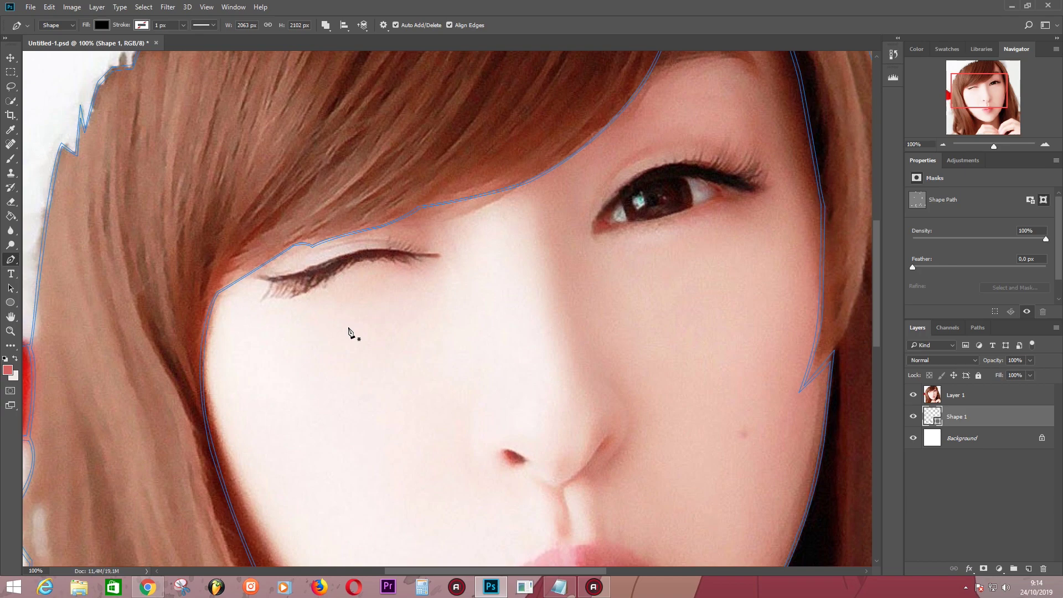
key("ctrl+plus")
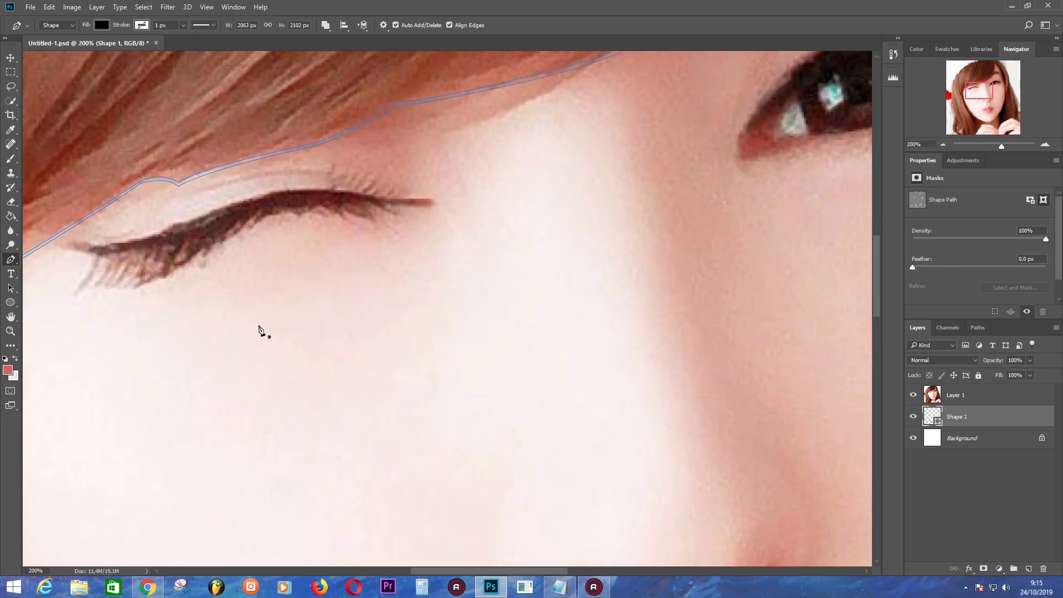
left_click_drag(318, 330, 405, 342)
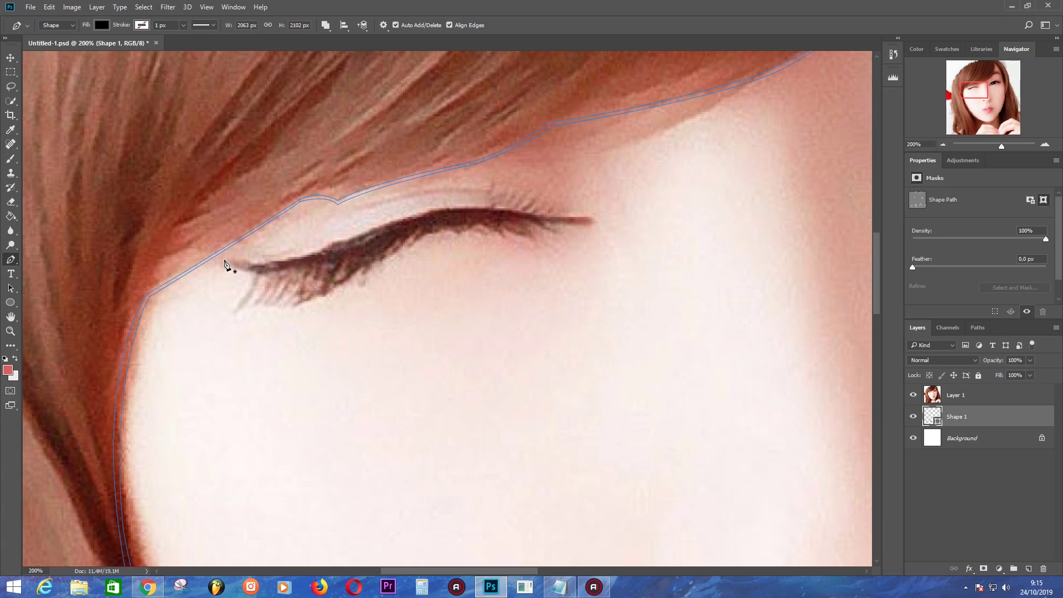
Step: Trace the curved top edge of the eyelash to its outer tip
left_click_drag(299, 256, 332, 247)
left_click(400, 218)
left_click_drag(445, 206, 467, 211)
mouse_move(537, 216)
left_mouse_down()
mouse_move(593, 218)
mouse_move(569, 228)
left_mouse_up()
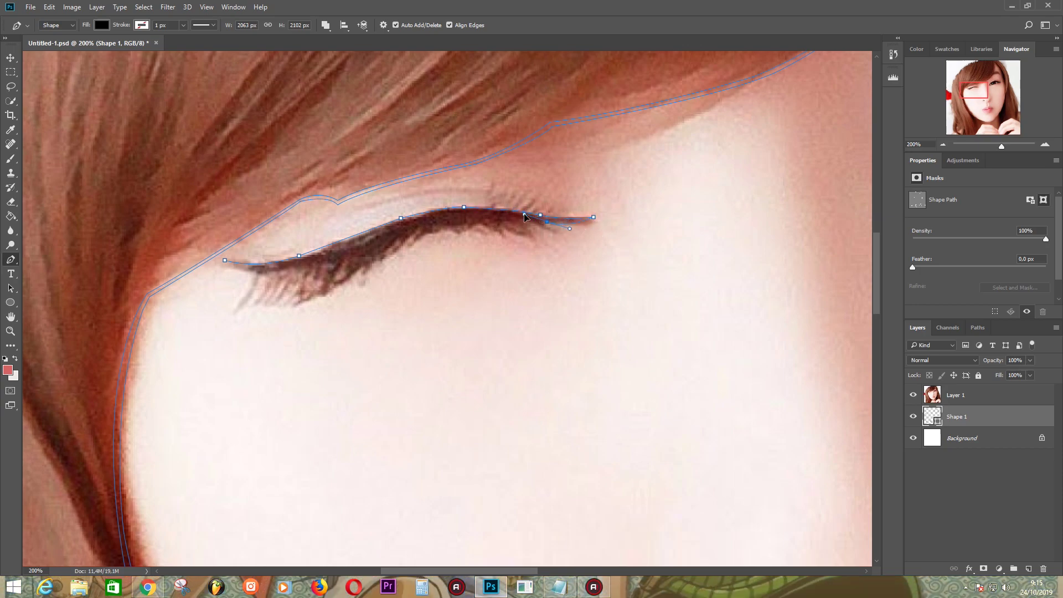
left_click(567, 233)
Step: Outline the lash strands along the lower edge toward the inner corner
left_click(514, 222)
left_click(511, 240)
left_click(480, 222)
left_click(457, 236)
left_click(410, 248)
key("ctrl+z")
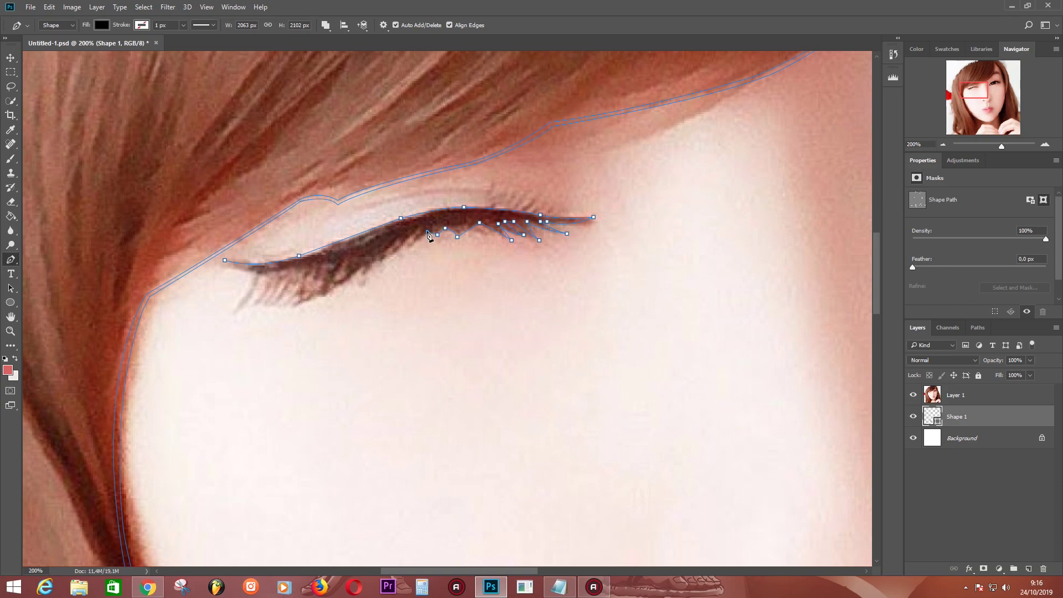
left_click(388, 259)
left_click(348, 264)
left_click(347, 269)
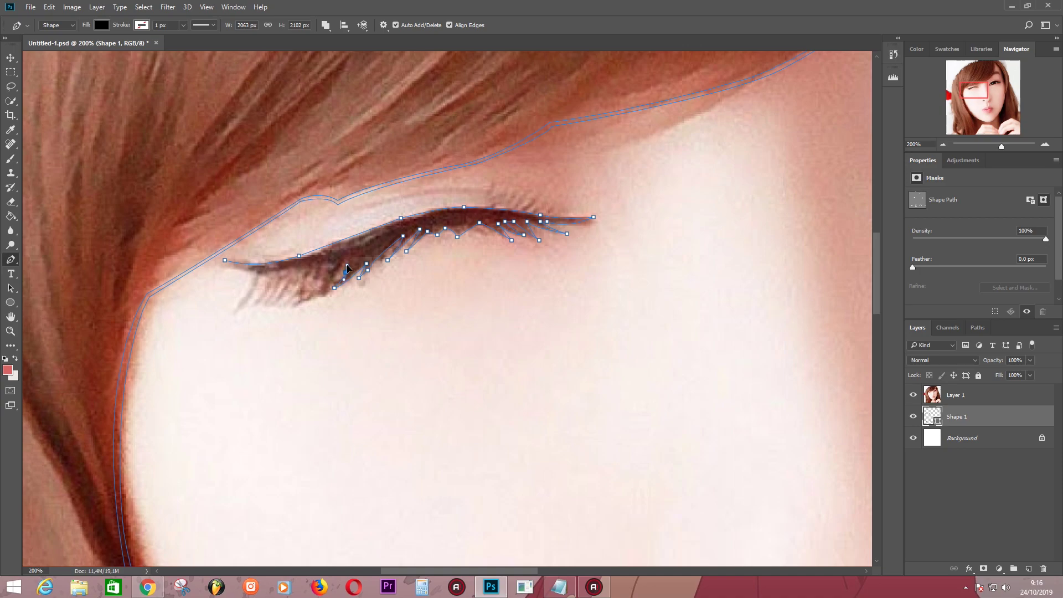
left_click(302, 302)
left_click(312, 302)
left_click(322, 284)
Step: Outline the next lash strand down and back up
scroll(260, 328, "up", 2)
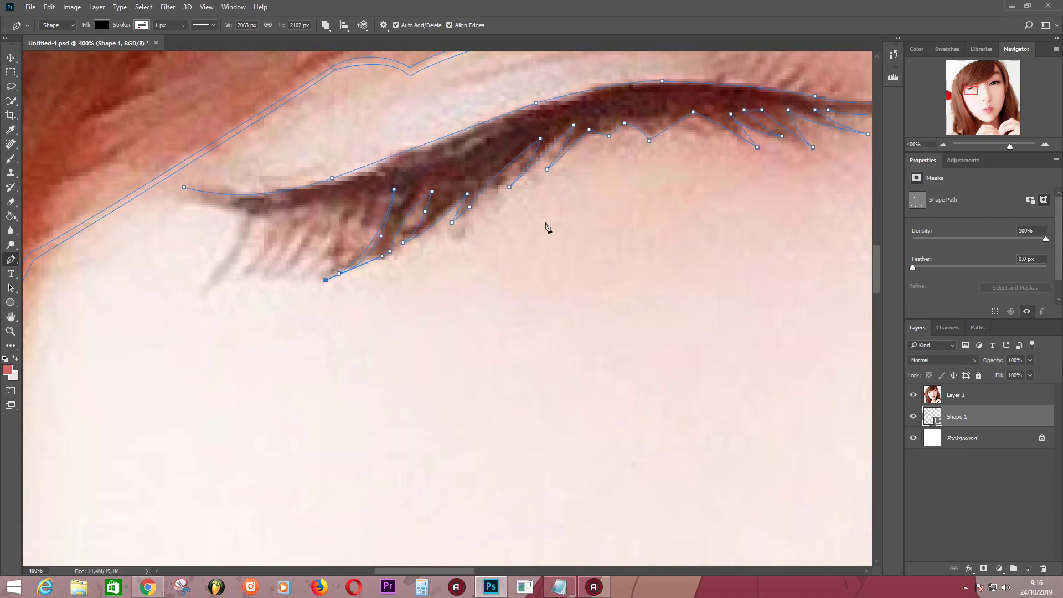
left_click(367, 233)
left_click(323, 279)
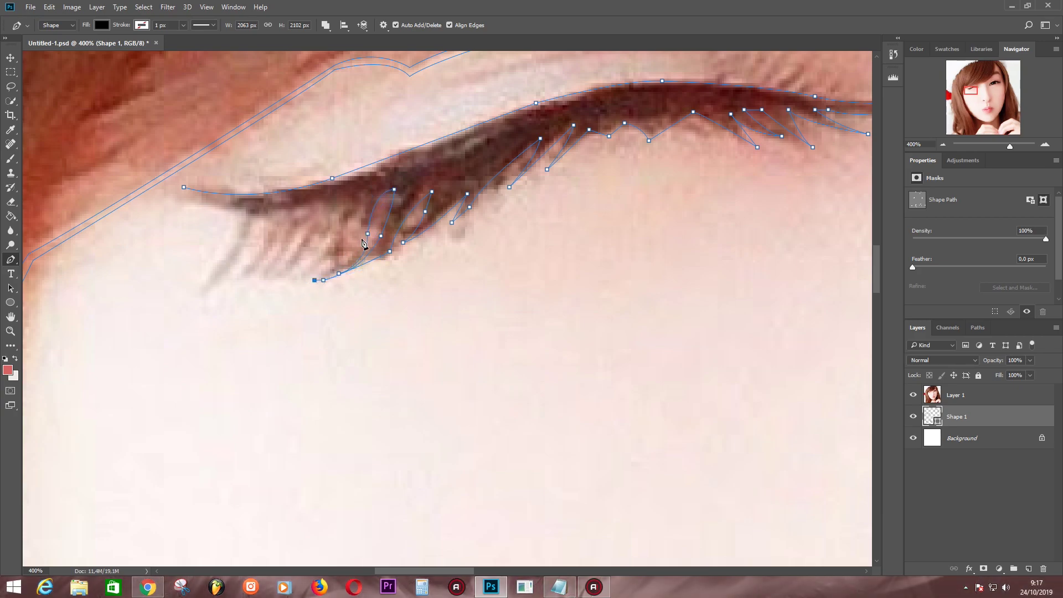
left_click_drag(364, 214, 360, 139)
left_click(352, 254)
left_click(354, 231)
left_click(362, 213)
left_click(363, 200)
Step: Outline two more lash strands, undoing a misplaced tip anchor
left_click(301, 279)
left_click(330, 246)
left_click(339, 210)
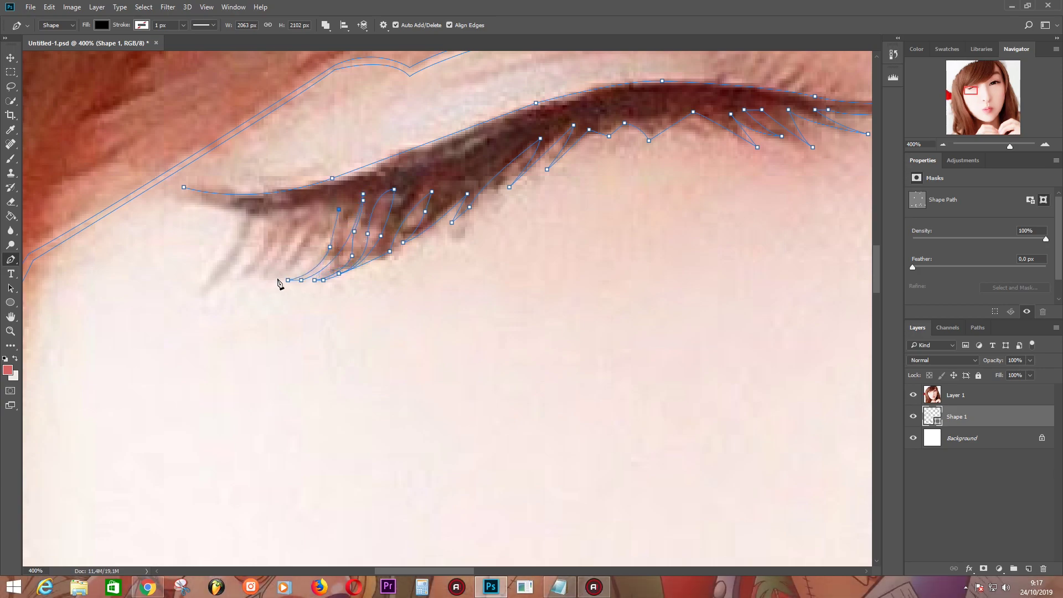
left_click(315, 222)
left_click(277, 280)
left_click_drag(266, 282, 231, 347)
key("ctrl+z")
Step: Outline the remaining inner lash strands
left_click_drag(288, 245, 284, 251)
left_click(252, 282)
left_click(288, 229)
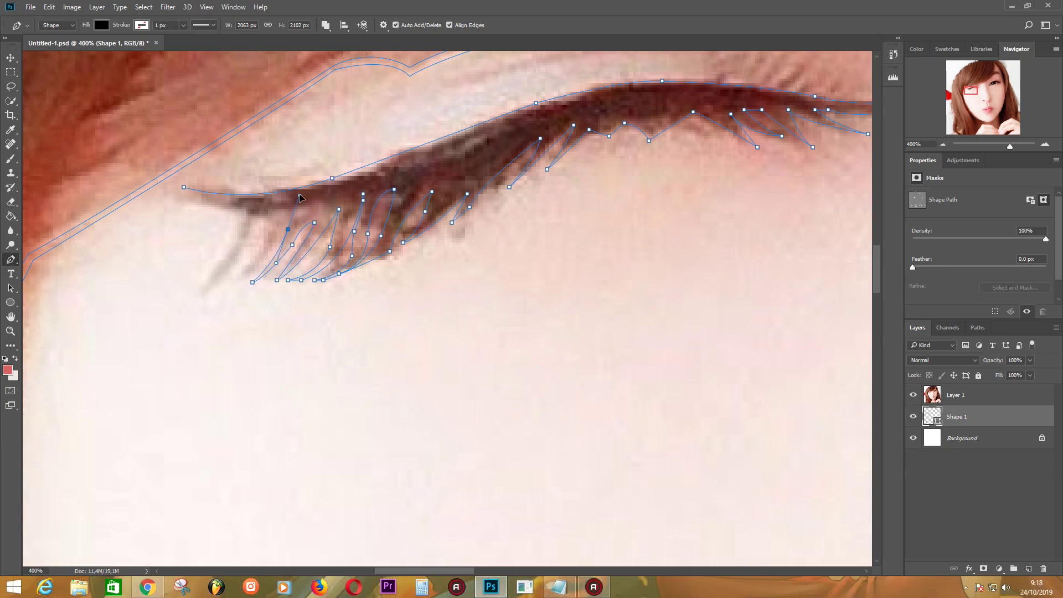
left_click(232, 283)
left_click(257, 218)
left_click(243, 279)
left_click(200, 293)
Step: Shape the innermost lash, close the eyelash outline, and hide the photo
left_click_drag(224, 256, 224, 258)
left_click(237, 240)
left_click(234, 212)
left_click(169, 191)
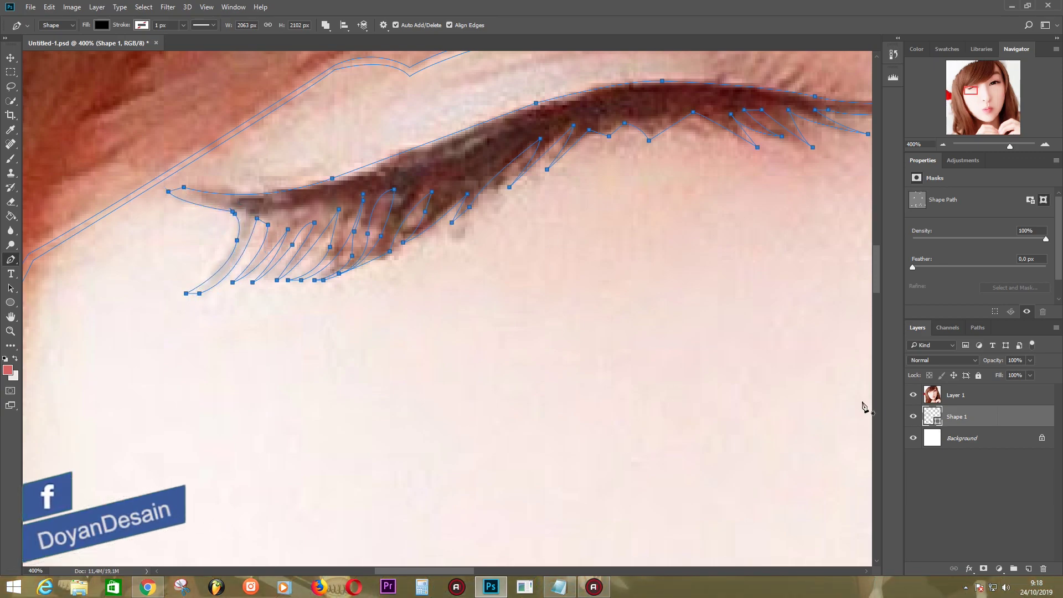
left_click(912, 394)
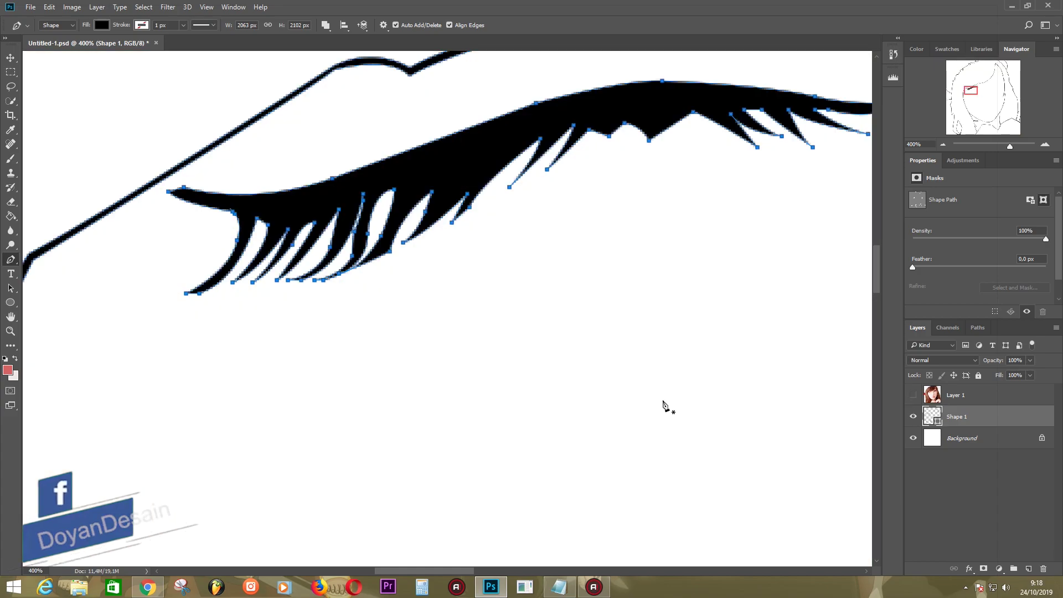
Step: Zoom out and toggle the photo layer's visibility to compare it with the tracing
key("ctrl+minus")
key("ctrl+minus")
key("ctrl+minus")
left_click(955, 395)
left_click(912, 394)
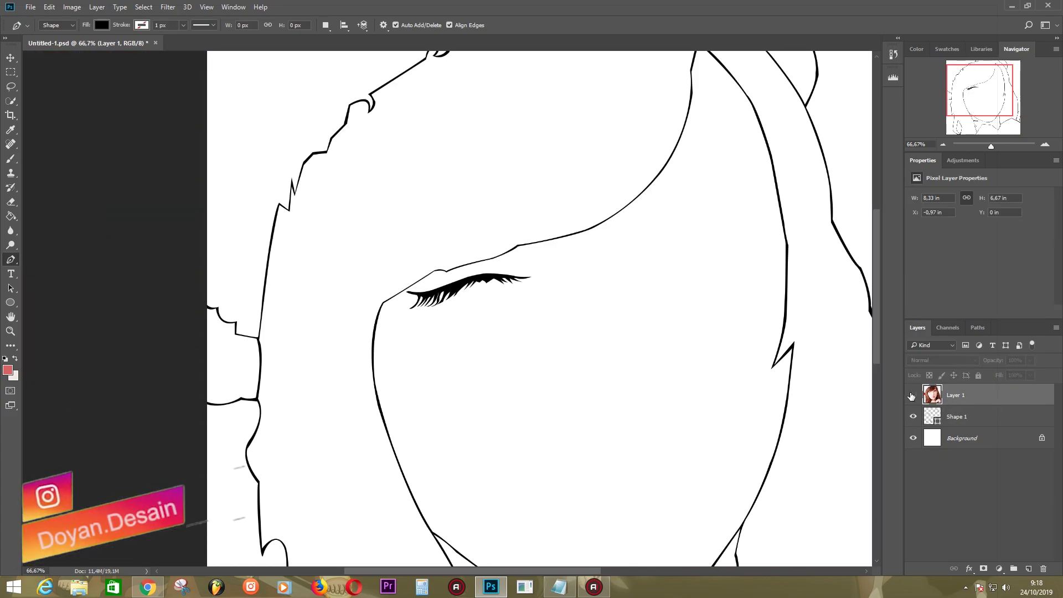
left_click(913, 394)
left_click(912, 395)
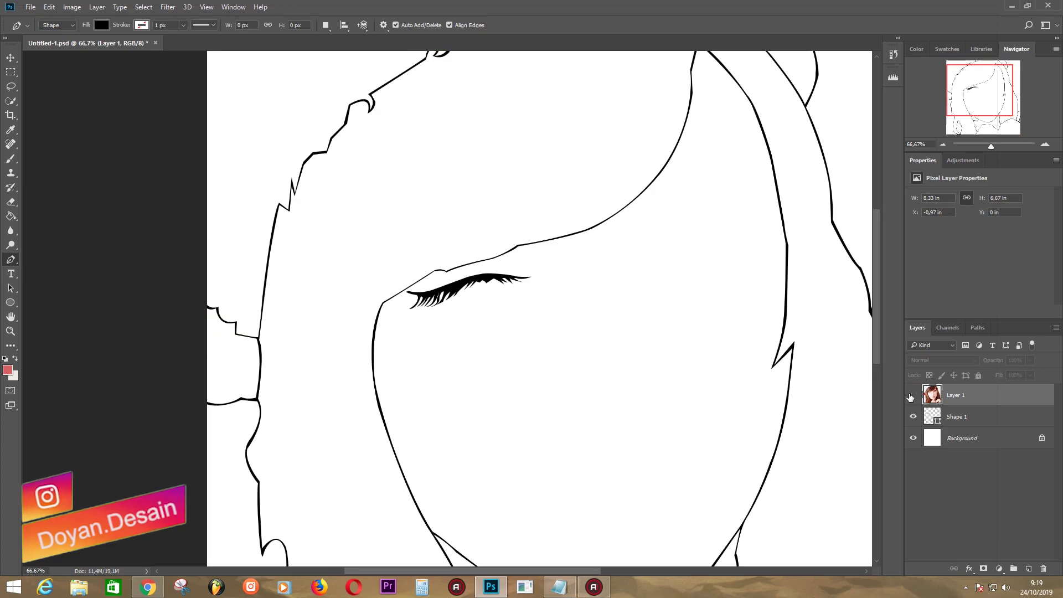
Step: Start a lower-lash path on the closed eye, toggling the photo to check it
key("ctrl+plus")
key("ctrl+plus")
key("ctrl+plus")
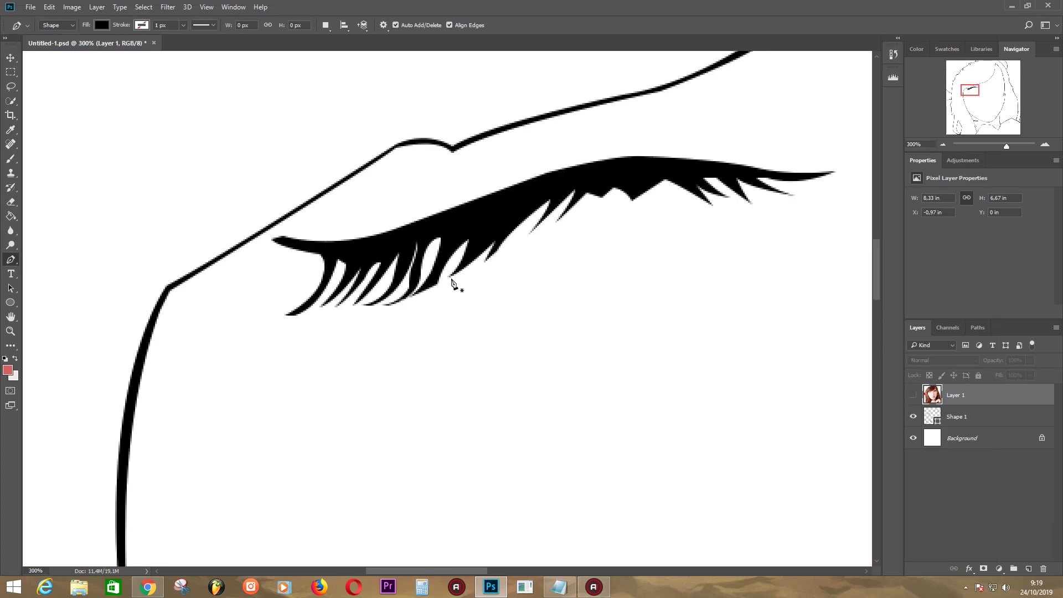
left_click(391, 270)
left_click_drag(450, 275, 457, 268)
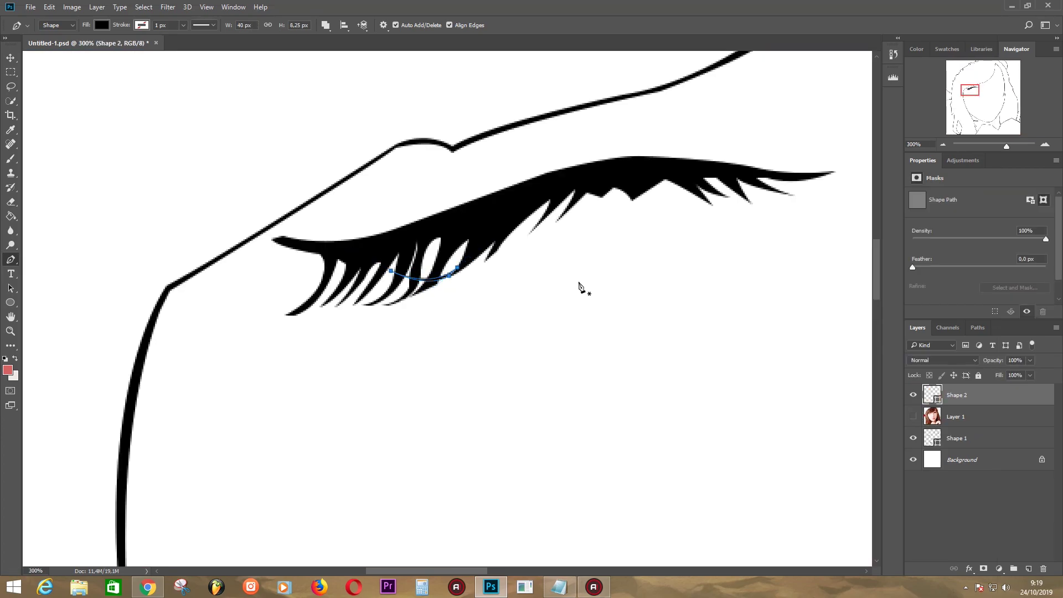
left_click(913, 417)
left_click(913, 417)
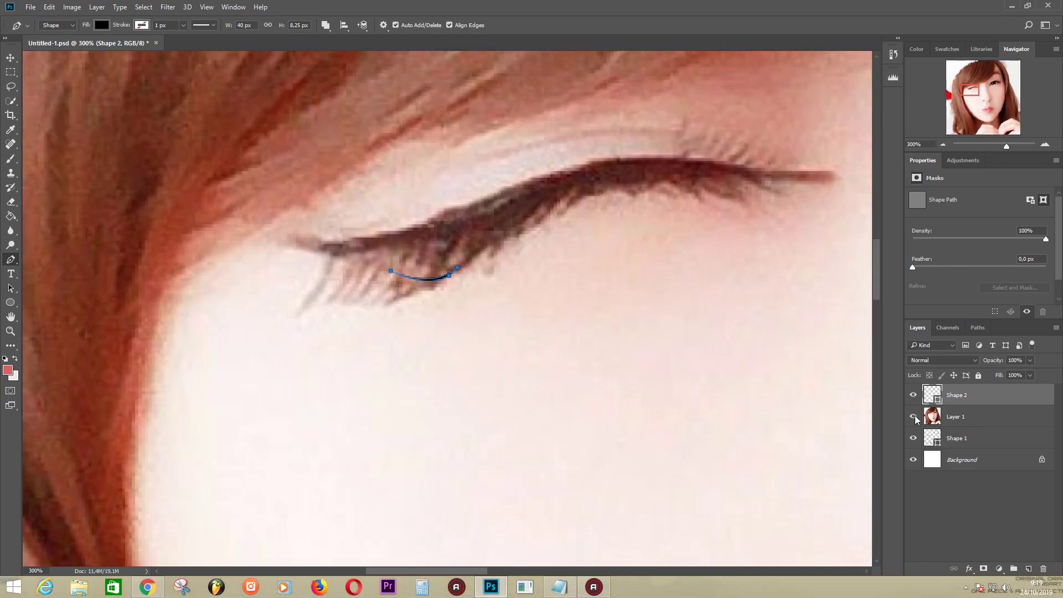
left_click(913, 416)
left_click(913, 417)
left_click(913, 417)
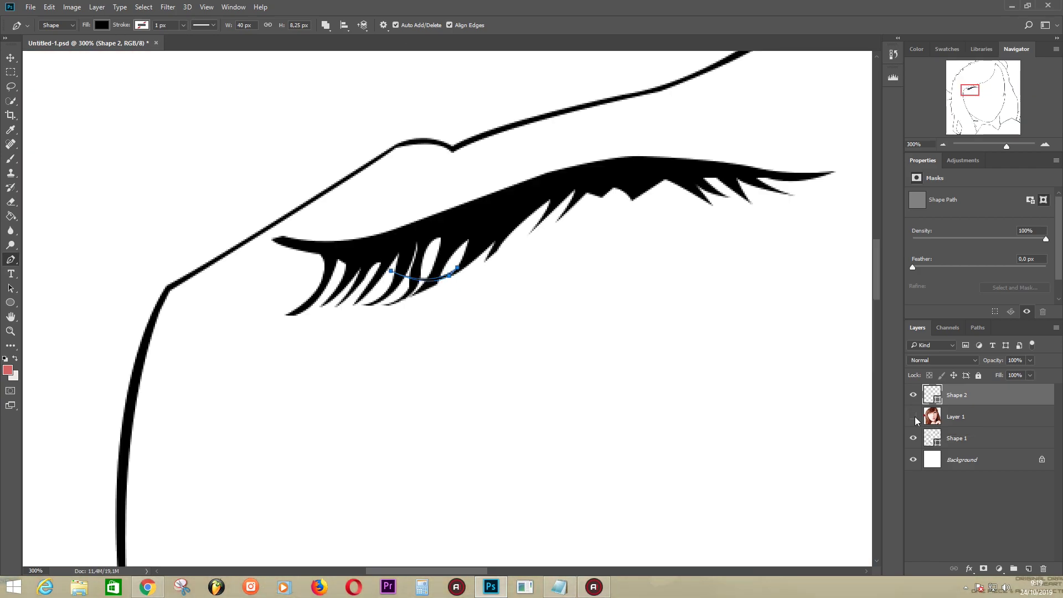
left_click(913, 417)
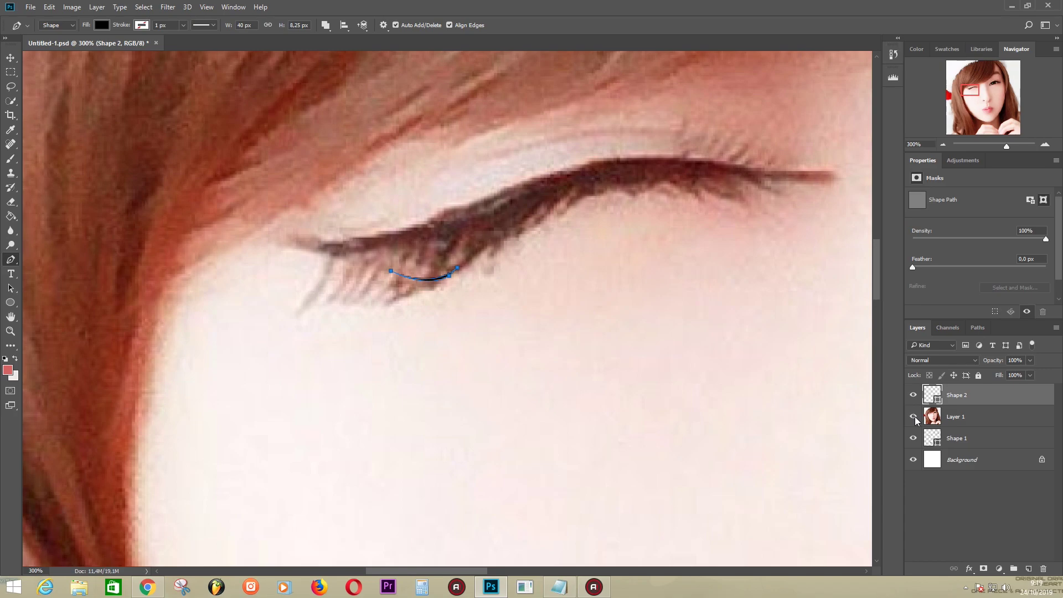
left_click(913, 416)
Step: Remove the stray lower-lash path, undoing two edits and dismissing the path menus
key("Delete")
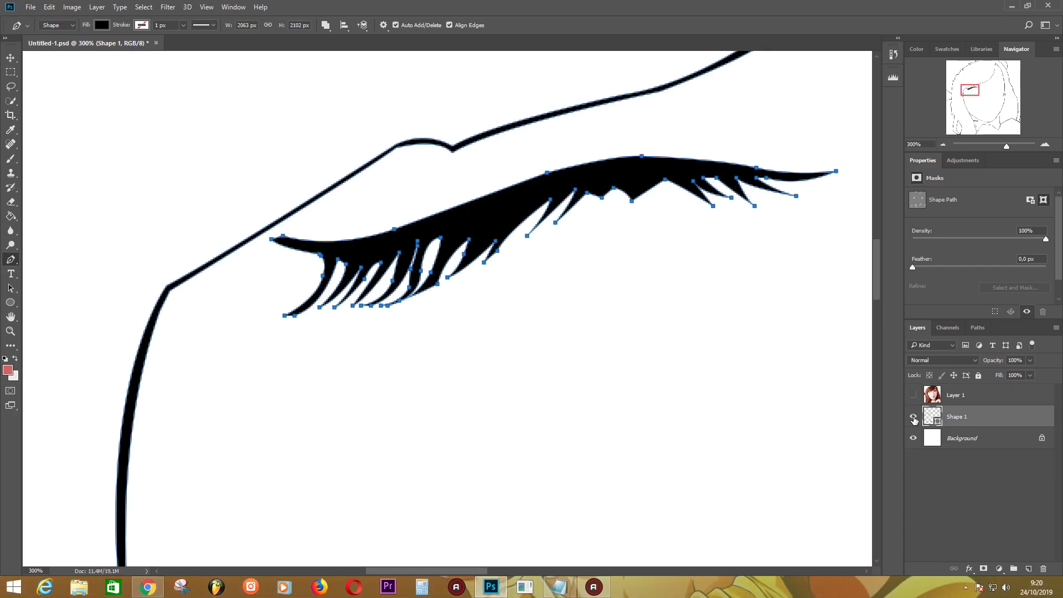
key("ctrl+z")
key("ctrl+z")
key("ctrl+z")
key("ctrl+z")
key("ctrl+z")
key("ctrl+z")
key("ctrl+z")
key("ctrl+z")
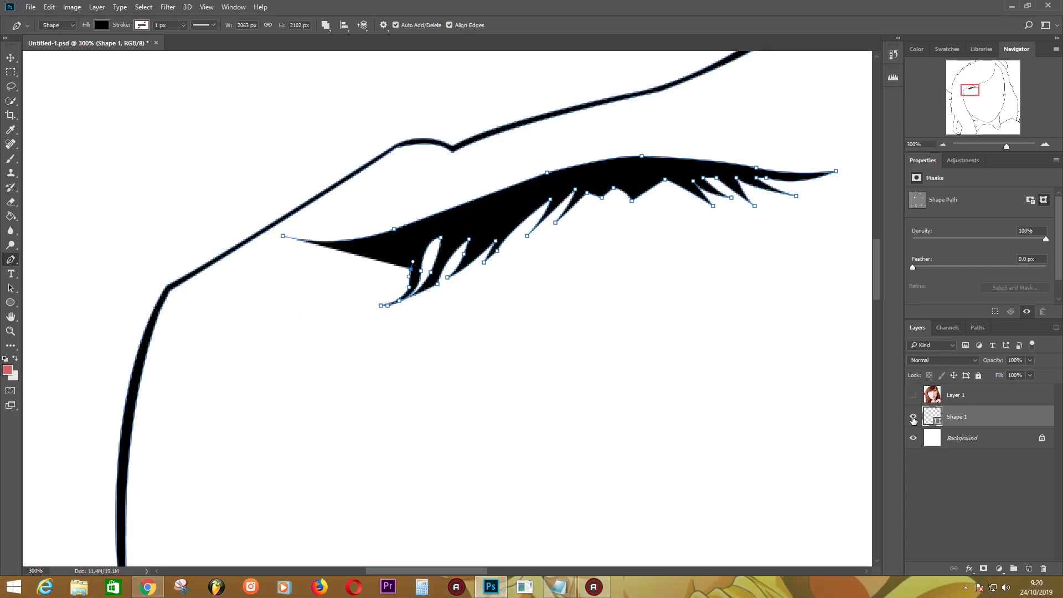
key("ctrl+z")
key("ctrl+z")
right_click(421, 238)
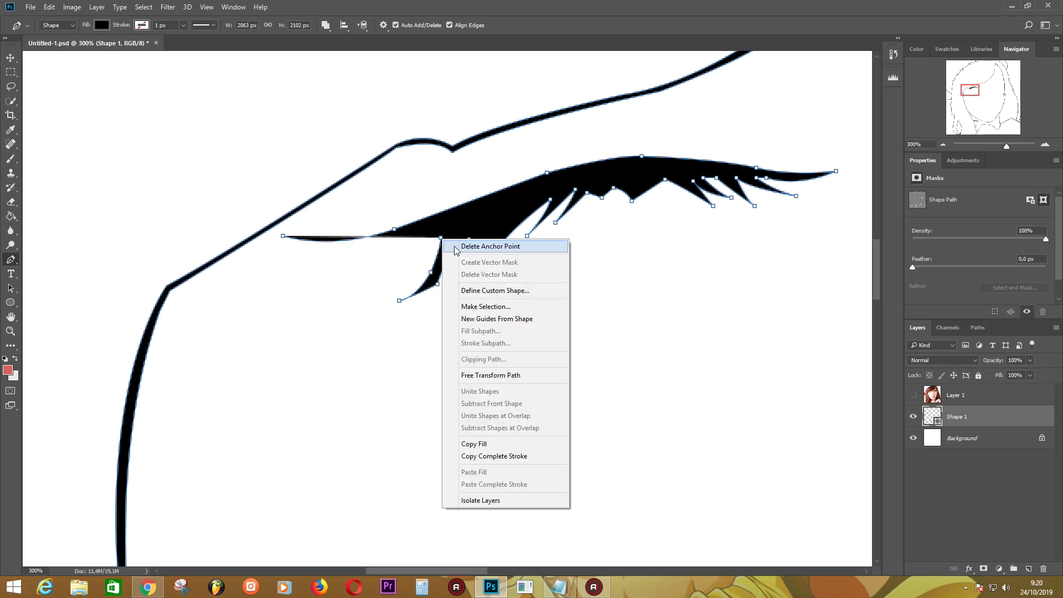
key("Escape")
right_click(467, 243)
key("Escape")
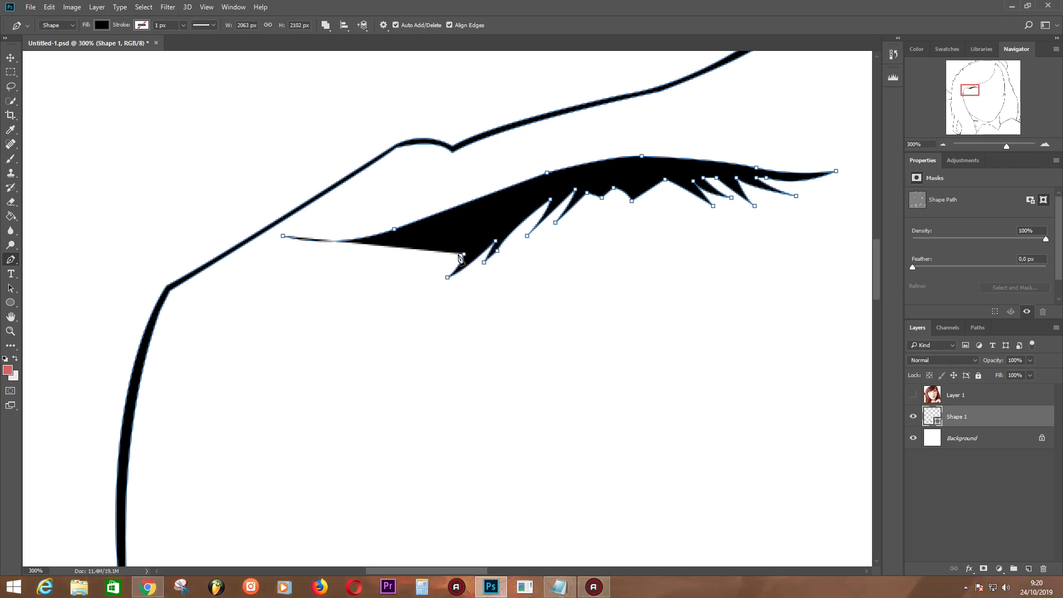
right_click(450, 279)
key("Escape")
Step: With the photo visible, pen the first curved lash strands along the closed eye
left_click(913, 395)
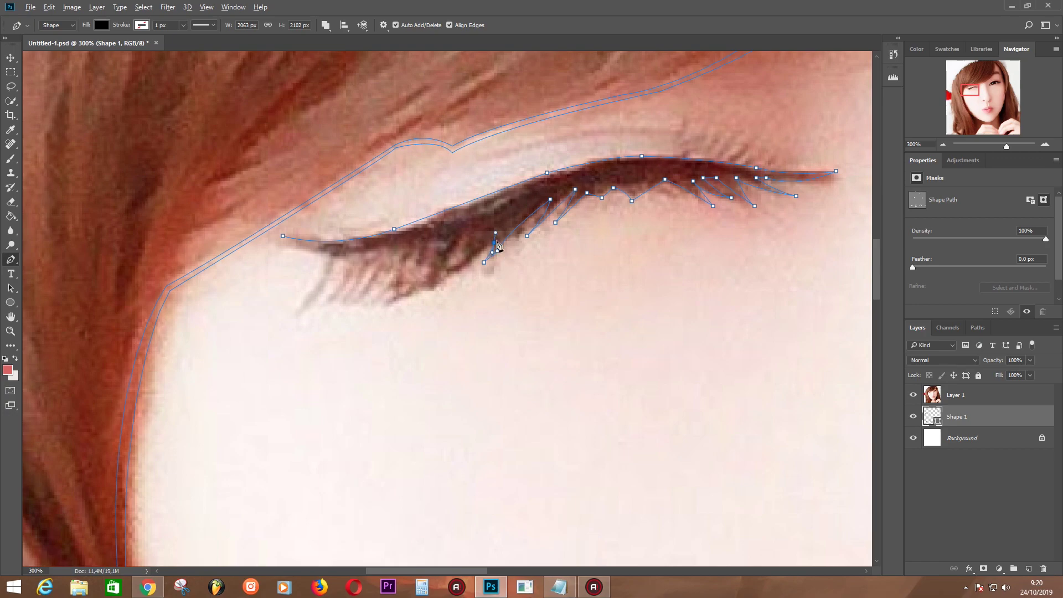
left_click(473, 238)
left_click(432, 286)
left_click(395, 298)
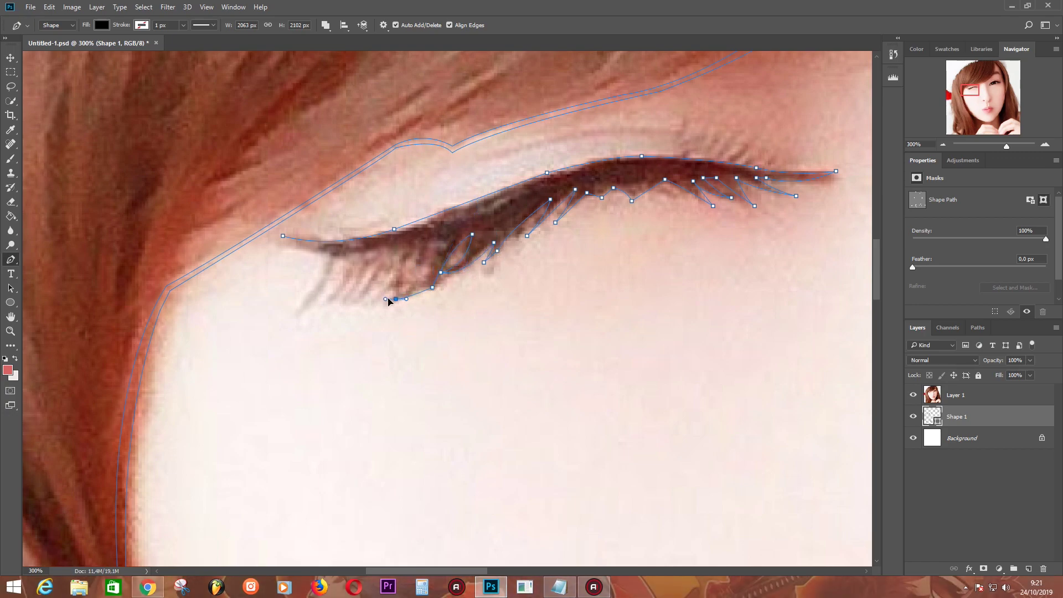
left_click_drag(437, 241, 449, 207)
left_click_drag(338, 254, 317, 256)
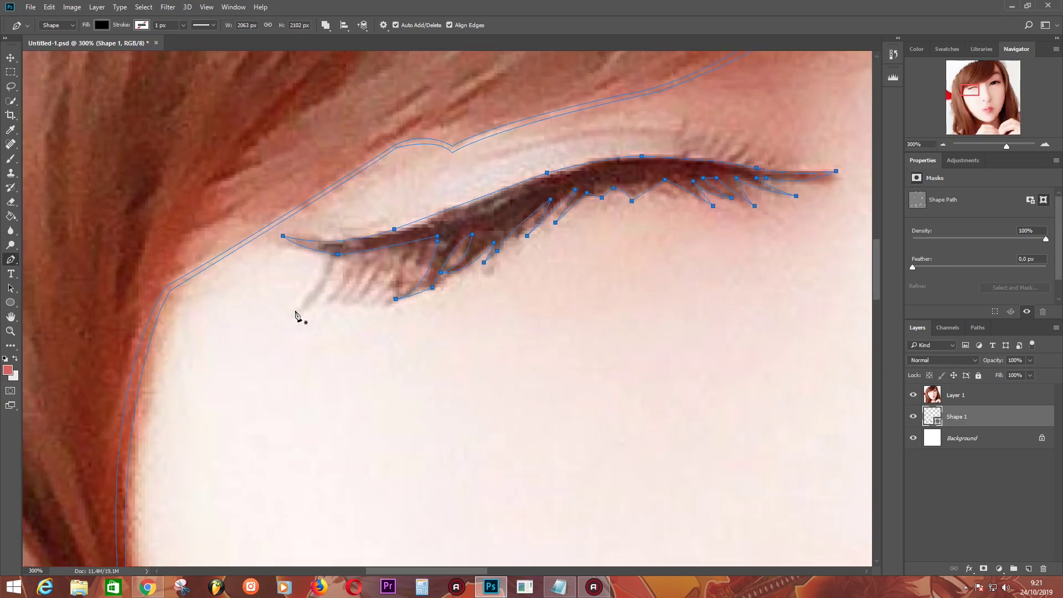
left_click(293, 316)
left_click(329, 253)
Step: Add more lash strands near the closed eye's inner end, then hide the photo and zoom out
left_click(347, 253)
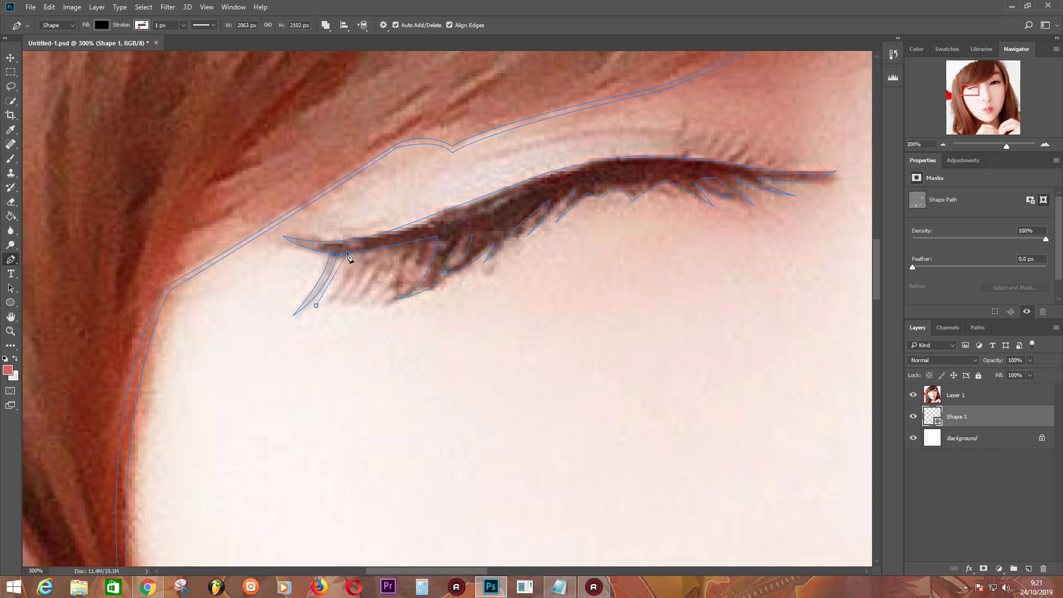
left_click(355, 251)
left_click(316, 305)
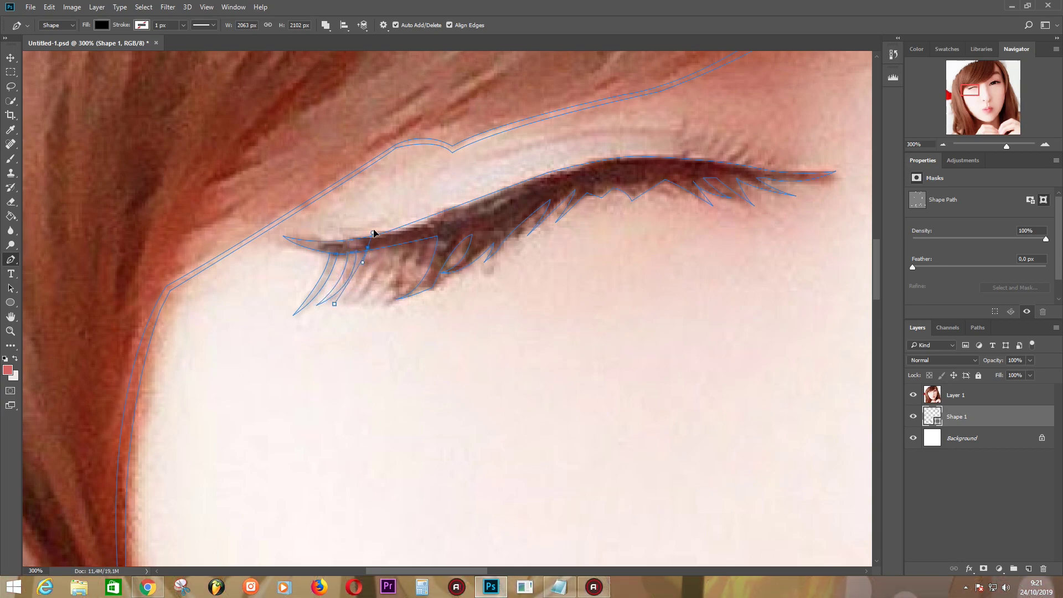
mouse_move(367, 247)
left_mouse_down()
mouse_move(368, 222)
mouse_move(400, 241)
mouse_move(447, 192)
left_mouse_up()
left_click(344, 304)
left_click(362, 297)
left_click(429, 234)
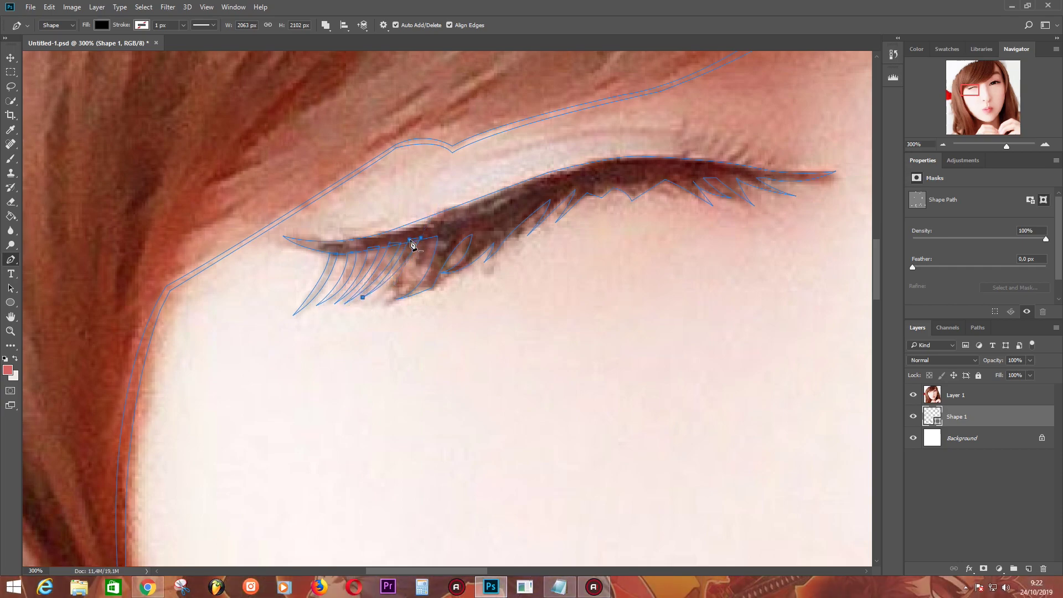
left_click(372, 301)
left_click_drag(436, 236, 466, 180)
left_click(912, 394)
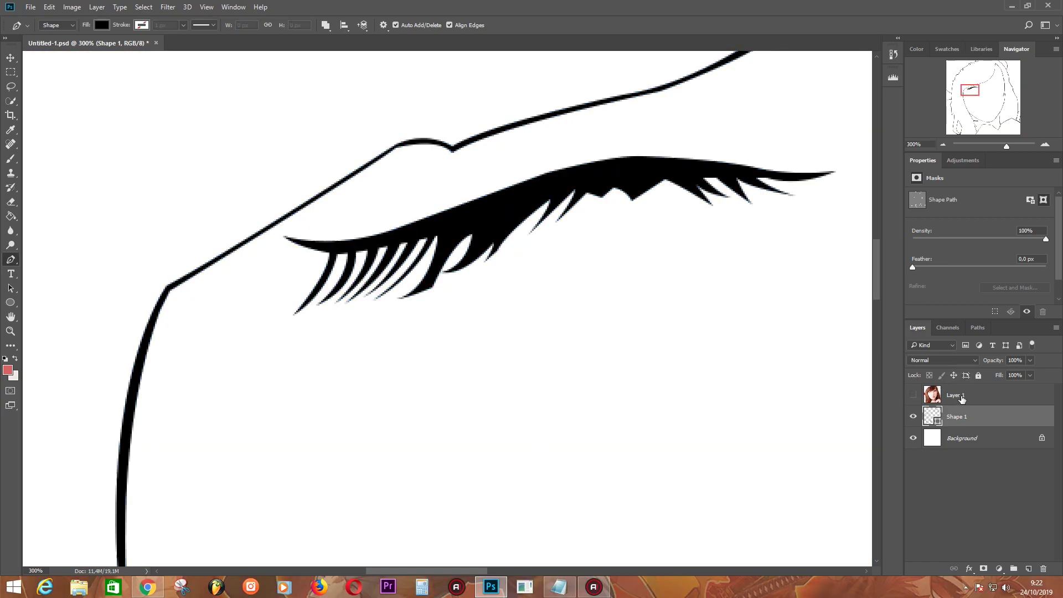
key("ctrl+minus")
key("ctrl+minus")
key("ctrl+minus")
Step: Show the photo, select Shape 1, and bring the open eye into view zoomed in
left_click(913, 394)
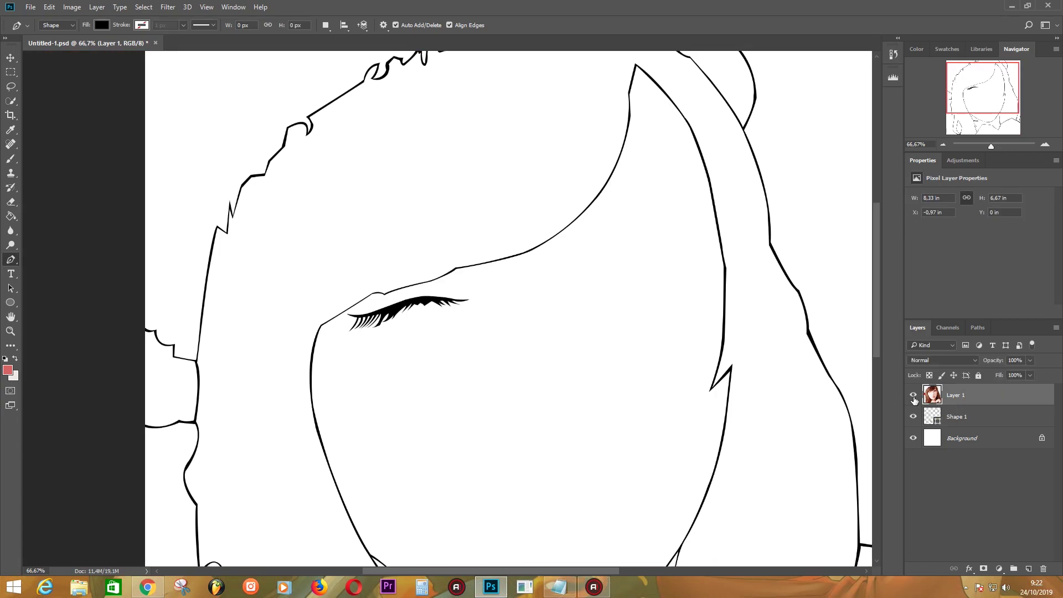
left_click(913, 395)
scroll(579, 255, "up", 2)
left_click(1043, 410)
left_click_drag(642, 382, 487, 408)
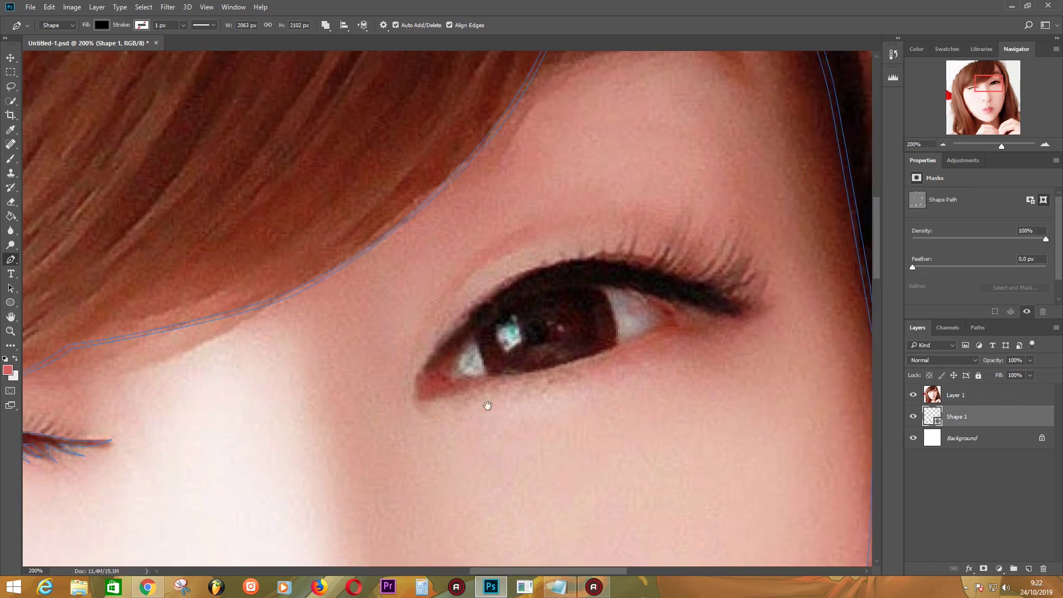
Step: Trace the upper lid's top edge from the inner corner out to a flicked outer tip
left_click(479, 282)
left_click(563, 260)
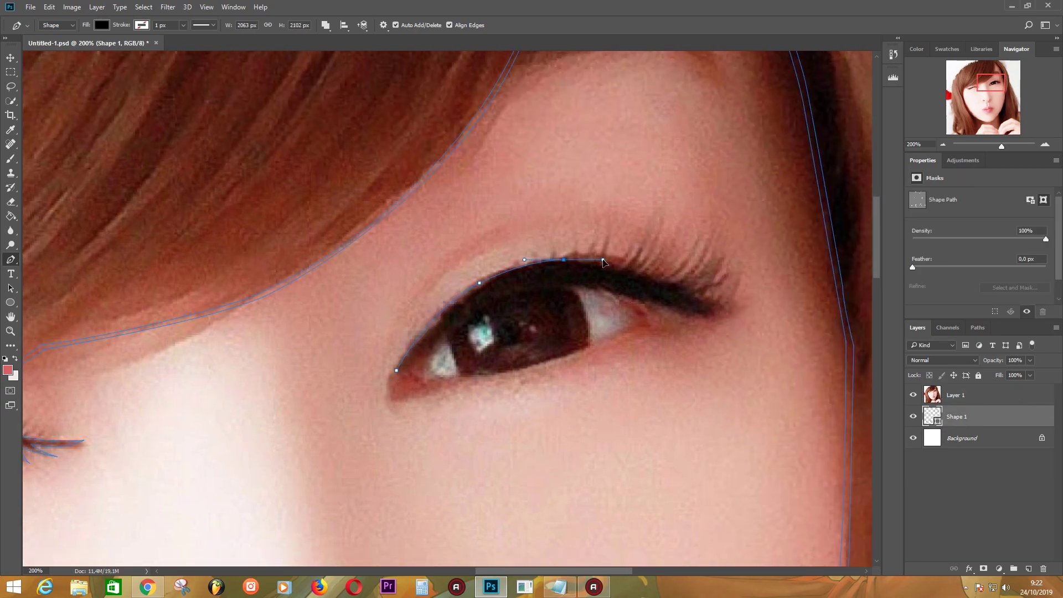
left_click_drag(700, 300, 766, 341)
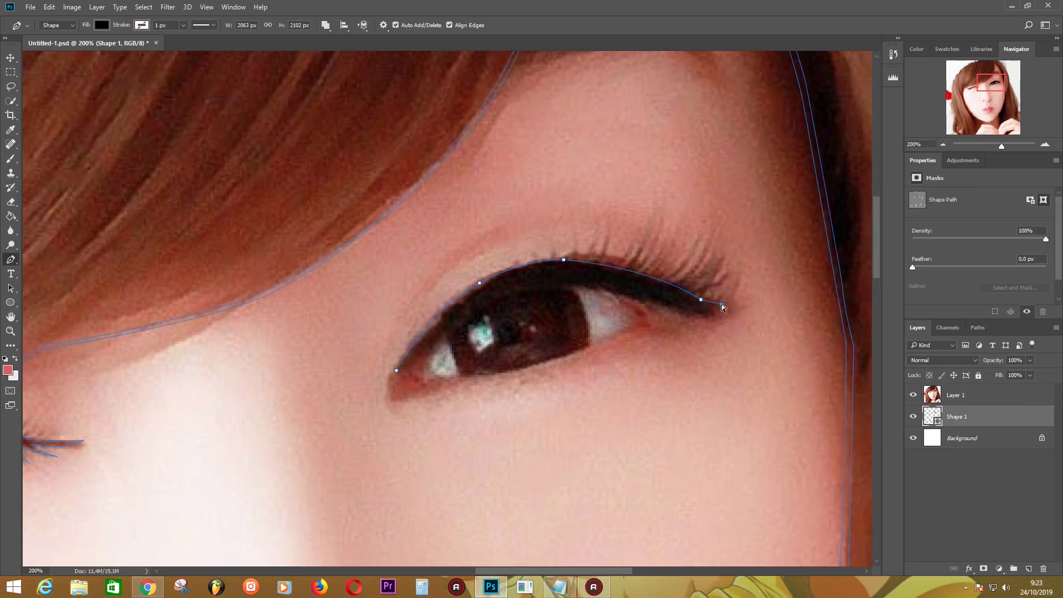
left_click(697, 298, "alt")
left_click(714, 307)
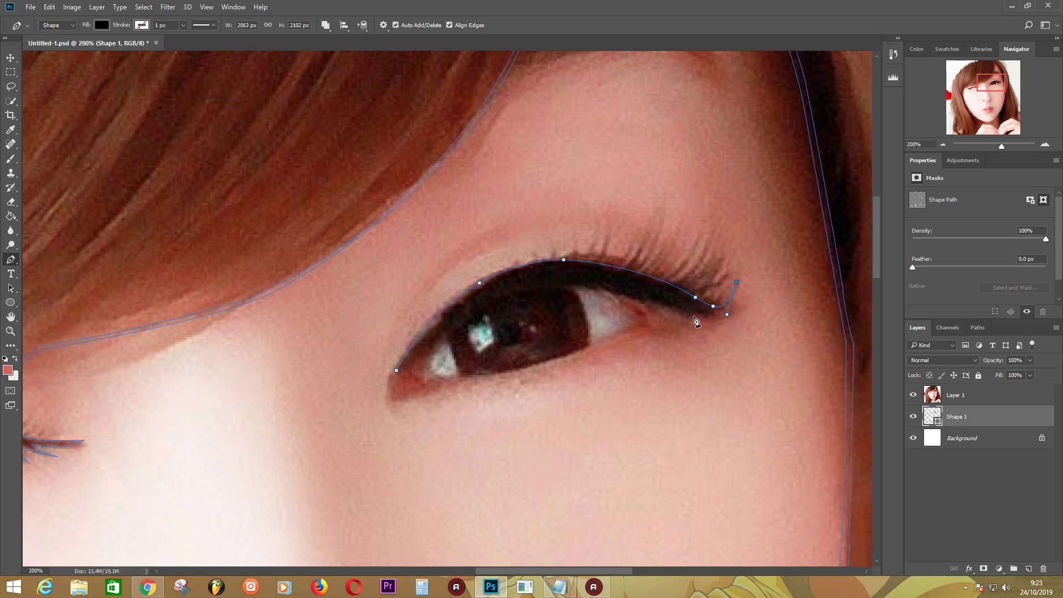
Step: Curve the outline back along the lid's underside and close the shape at the inner corner
left_click(694, 316)
left_click_drag(616, 292, 632, 298)
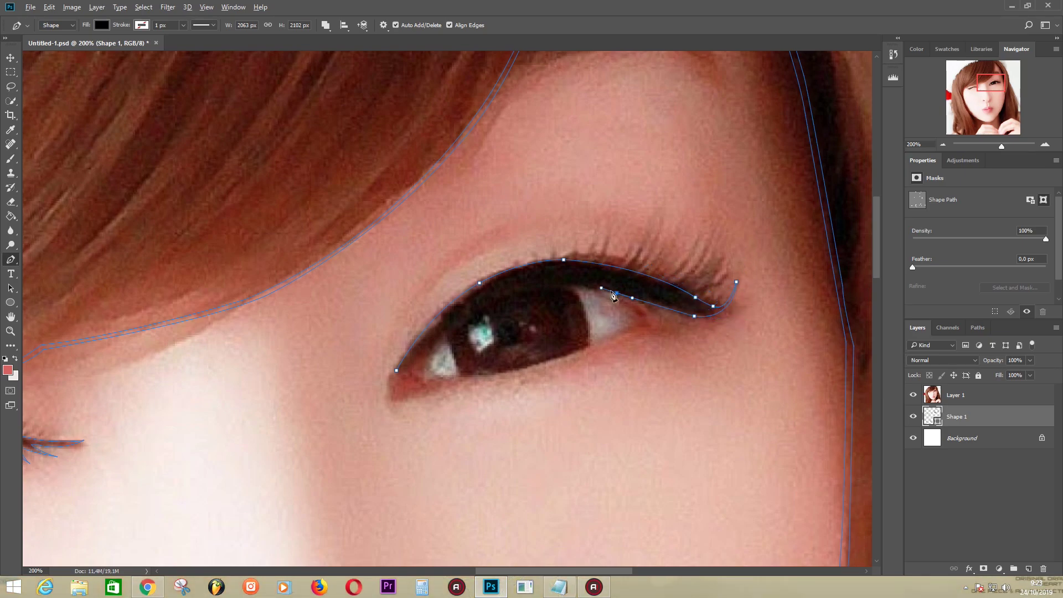
left_click_drag(518, 292, 468, 308)
left_click(519, 292, "alt")
left_click(457, 327)
left_click(420, 349)
left_click(396, 369)
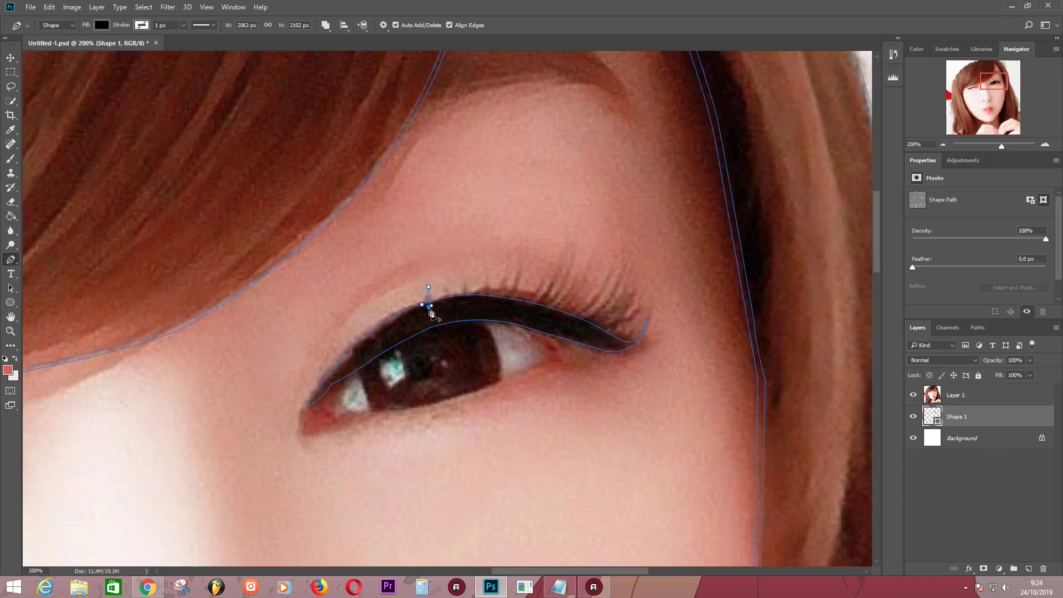
Step: Pen the first lash spikes rising from the open eye's lid line
left_click_drag(430, 305, 508, 256)
left_click(486, 297)
left_click(505, 300)
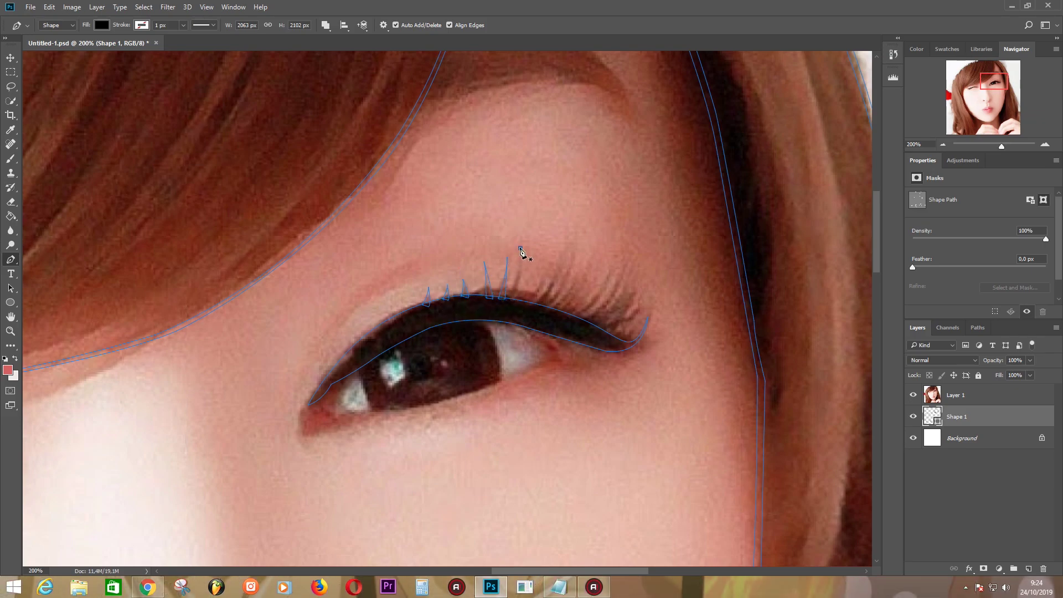
left_click(519, 247)
left_click(508, 301)
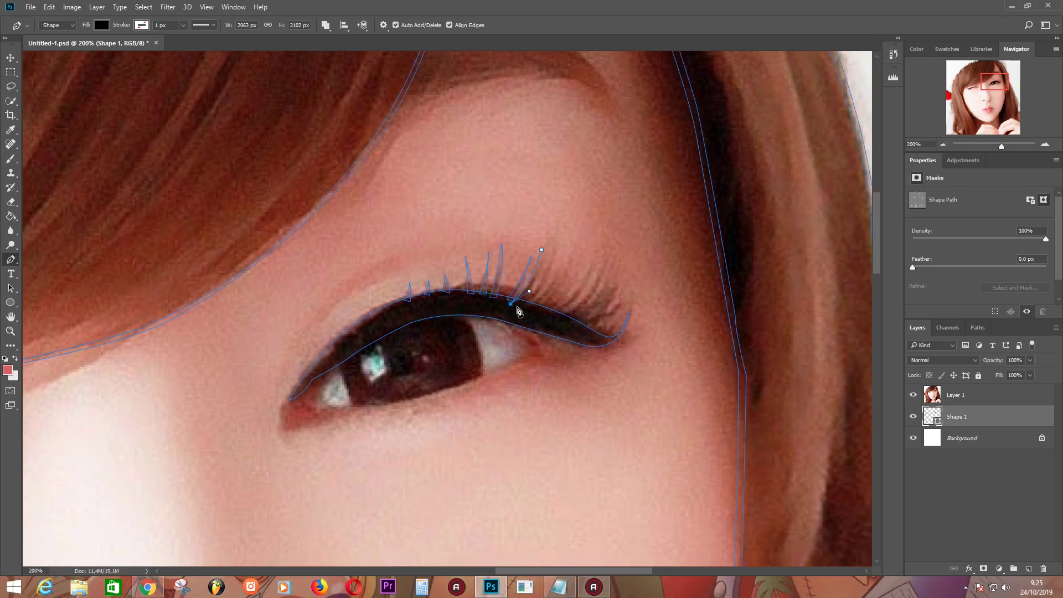
left_click(551, 248)
left_click(515, 305)
mouse_move(526, 308)
left_mouse_down()
mouse_move(550, 292)
mouse_move(565, 298)
mouse_move(534, 326)
left_mouse_up()
Step: Add lashes toward the outer corner, then preview without the photo zoomed out and show it again
left_click(570, 255)
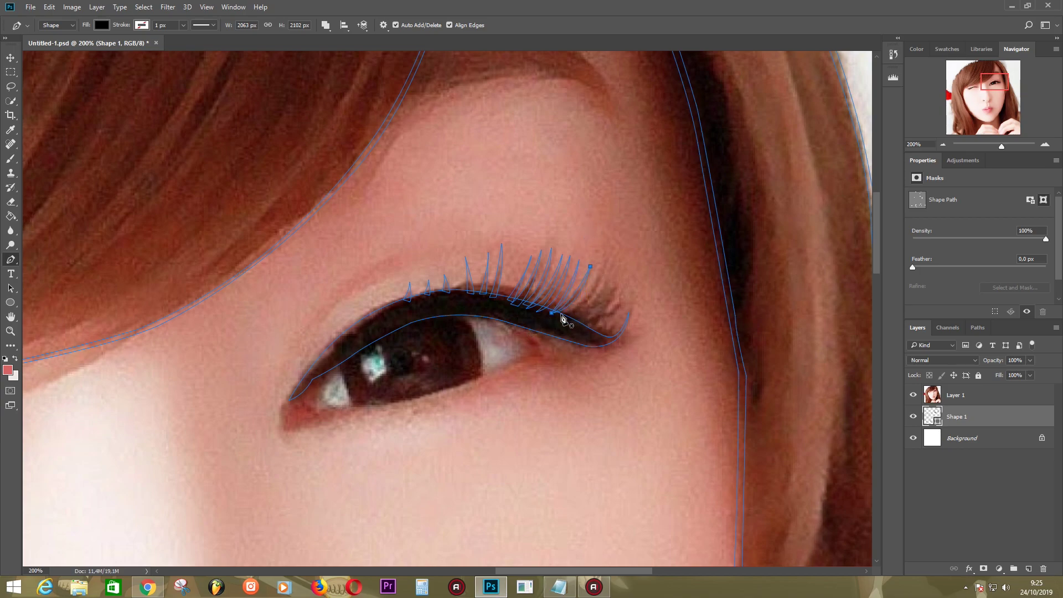
left_click(604, 279)
left_click_drag(570, 316, 549, 324)
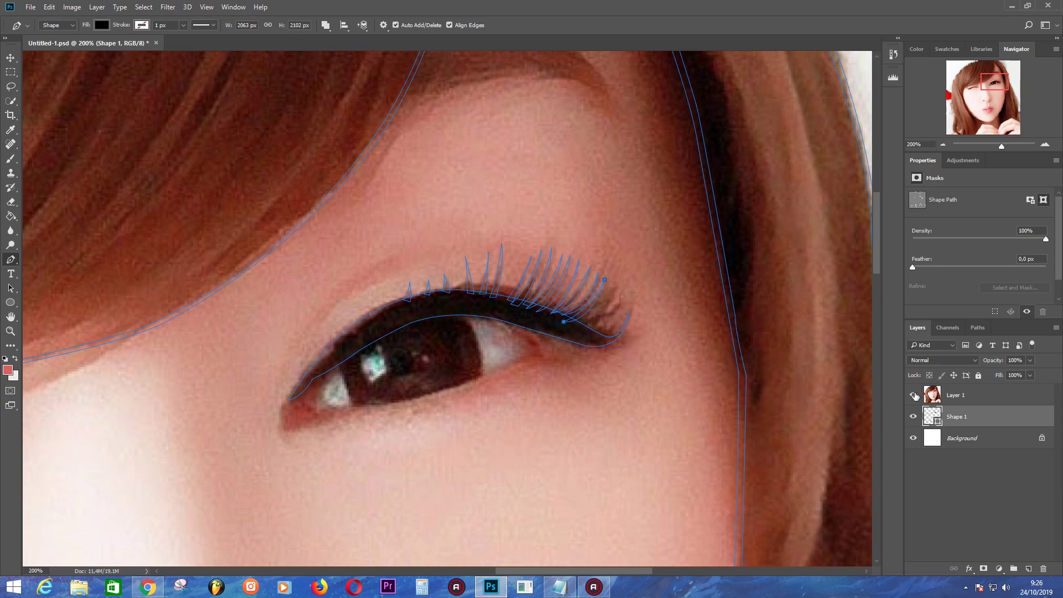
left_click(913, 395)
left_click(609, 283)
left_click_drag(576, 325, 598, 318)
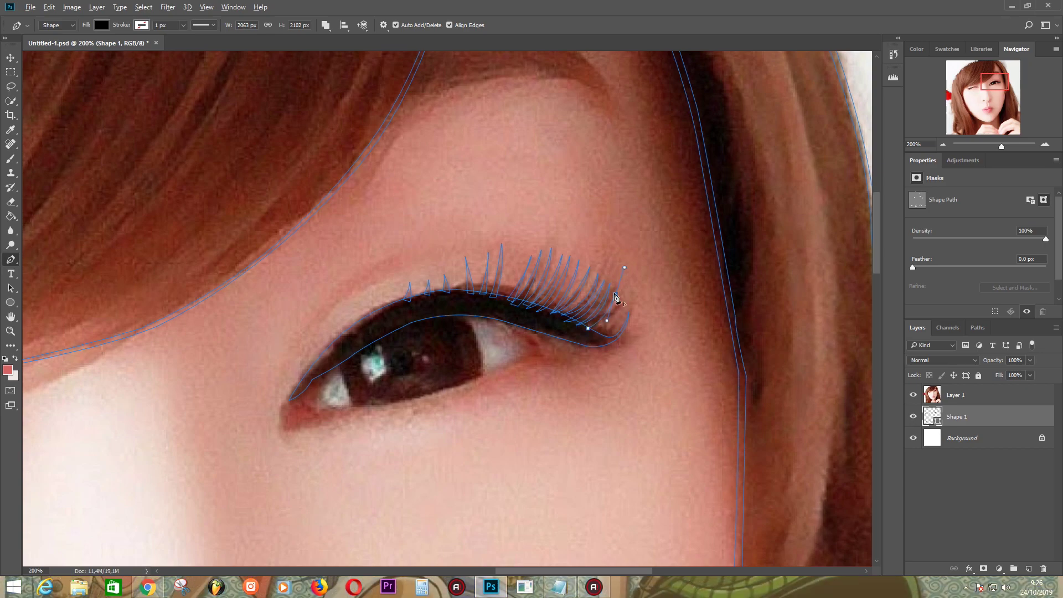
left_click(615, 294)
left_click_drag(594, 334, 621, 317)
left_click(913, 395)
key("ctrl+minus")
key("ctrl+minus")
key("ctrl+minus")
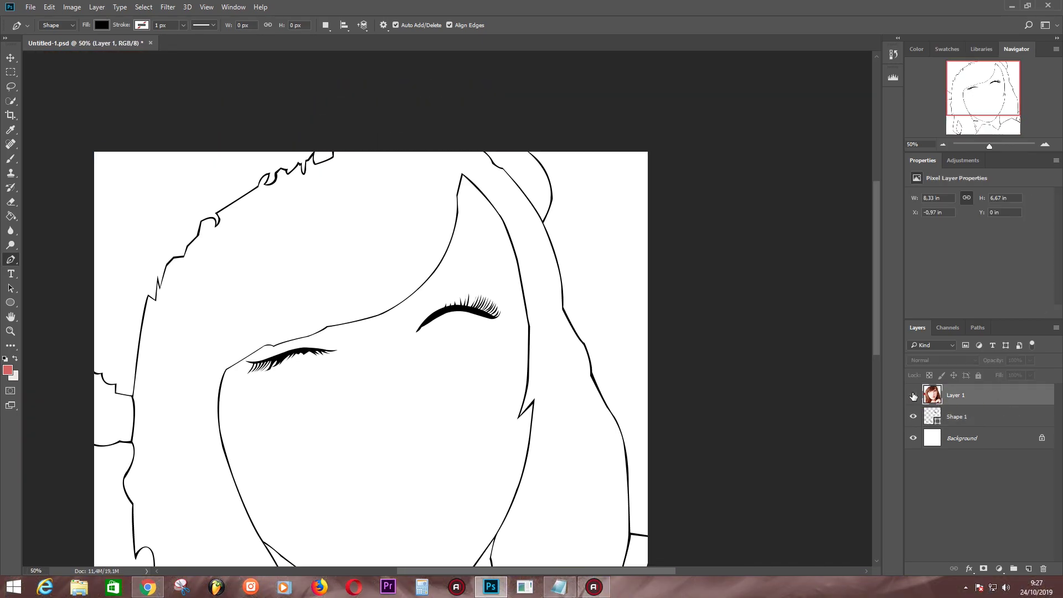
left_click(913, 394)
Step: Undo the accidental Shape 2 and pen a small lash at the closed eye's inner end on Shape 1
key("ctrl+plus")
key("ctrl+plus")
left_click_drag(353, 369, 379, 343)
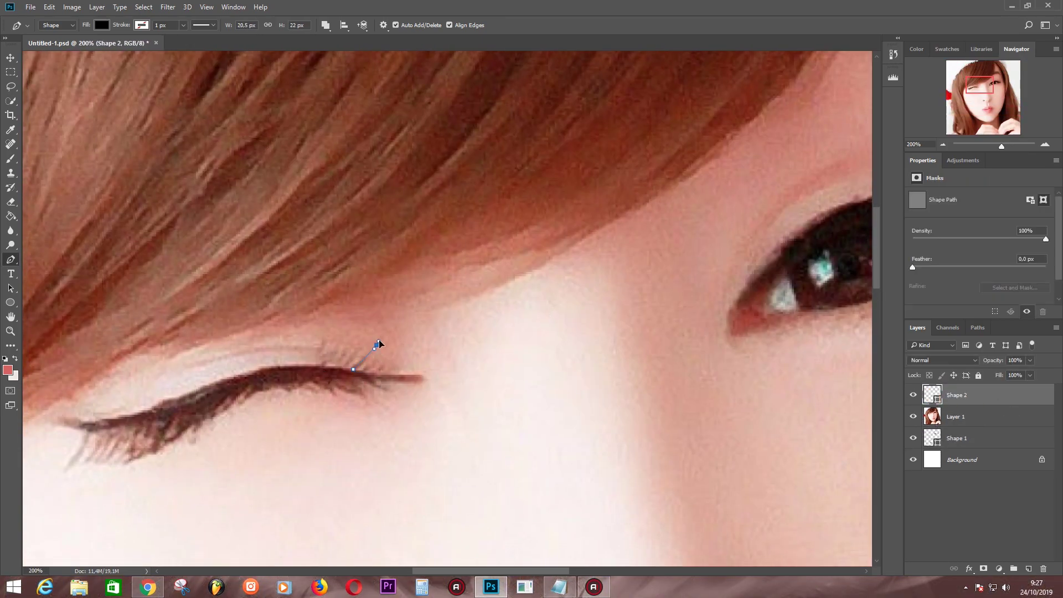
key("ctrl+z")
left_click(968, 418)
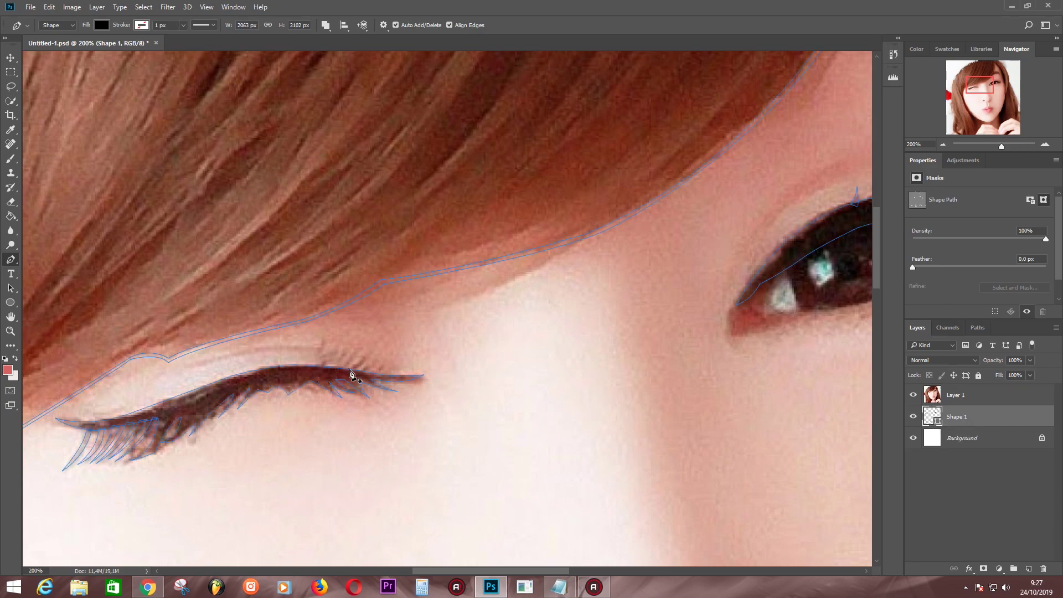
mouse_move(334, 370)
left_mouse_down()
mouse_move(363, 336)
mouse_move(361, 361)
mouse_move(380, 363)
left_mouse_up()
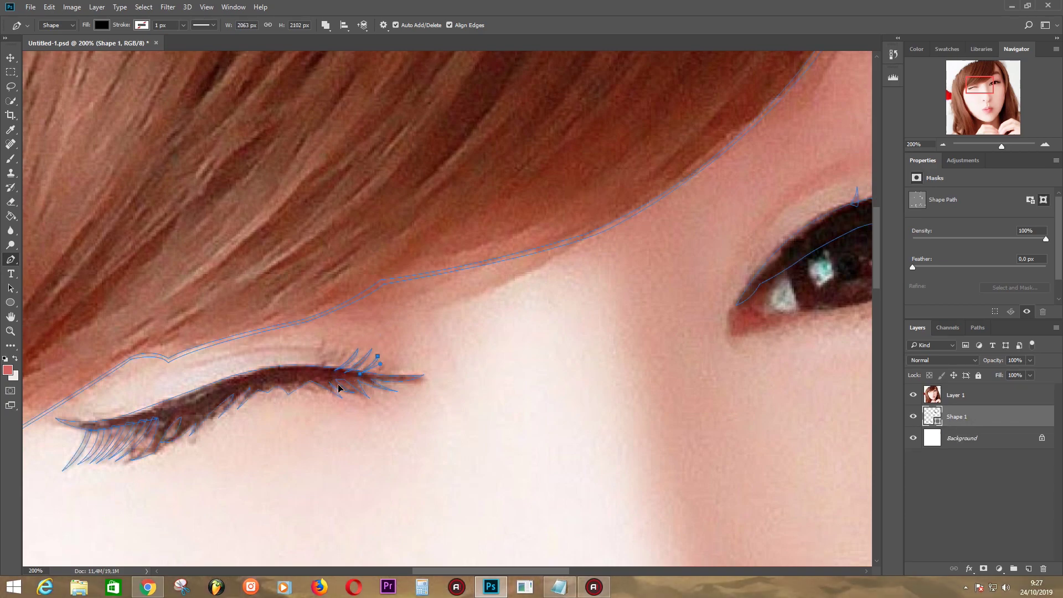
Step: Hide the photo and zoom out to preview the line art, then show the photo again
left_click(913, 394)
key("ctrl+minus")
key("ctrl+minus")
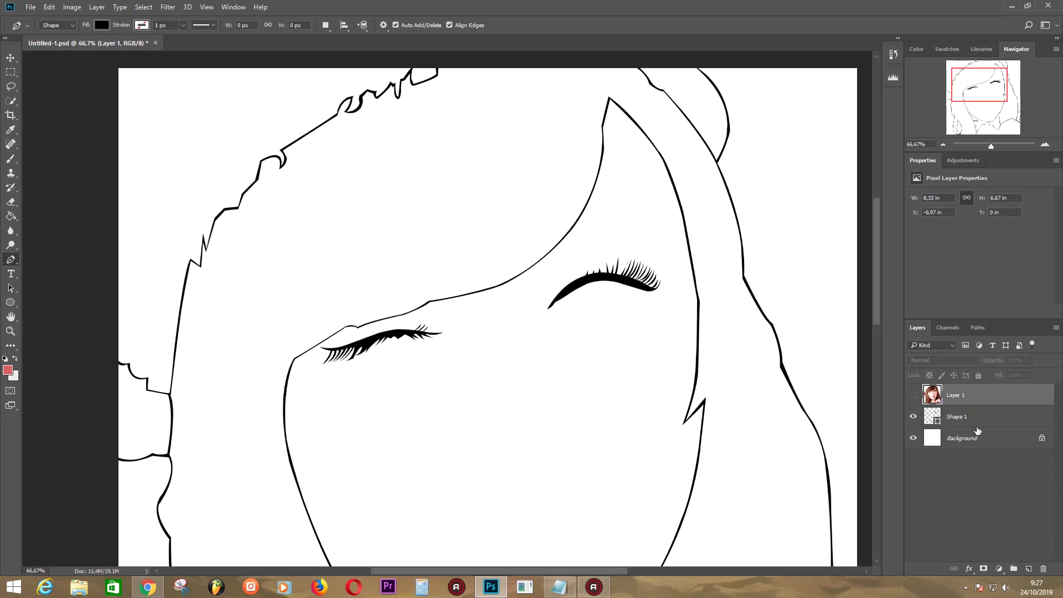
key("ctrl+minus")
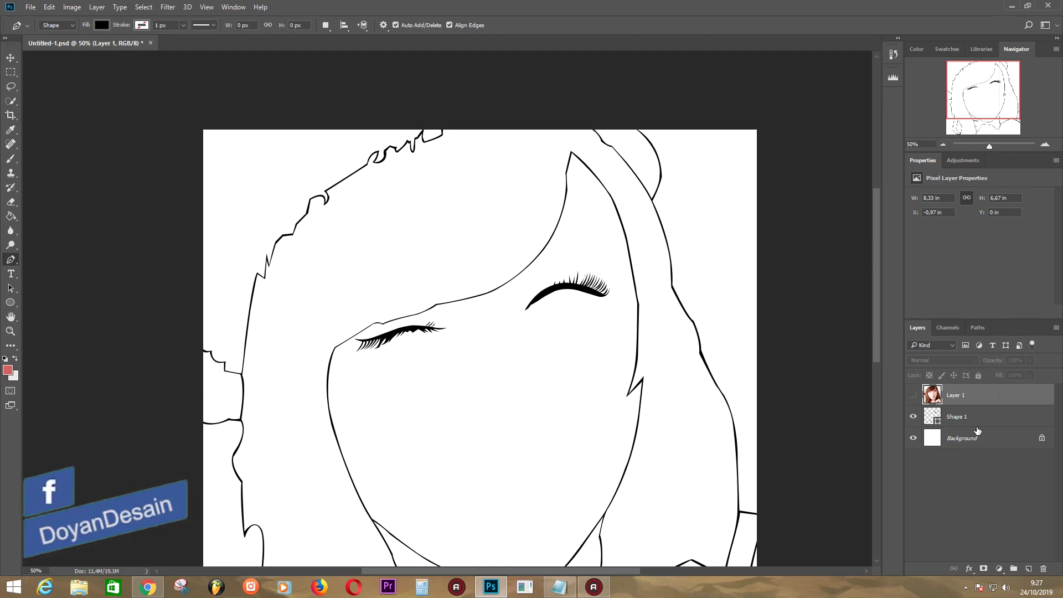
left_click(913, 394)
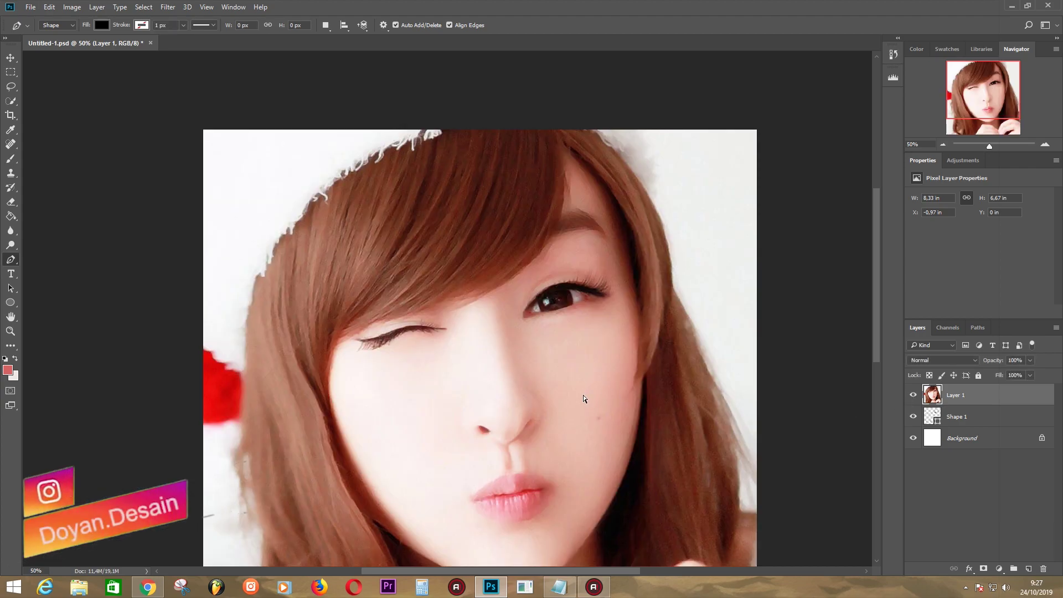
Step: Inspect the open eye up close, then zoom out to see the whole image
key("ctrl+plus")
key("ctrl+plus")
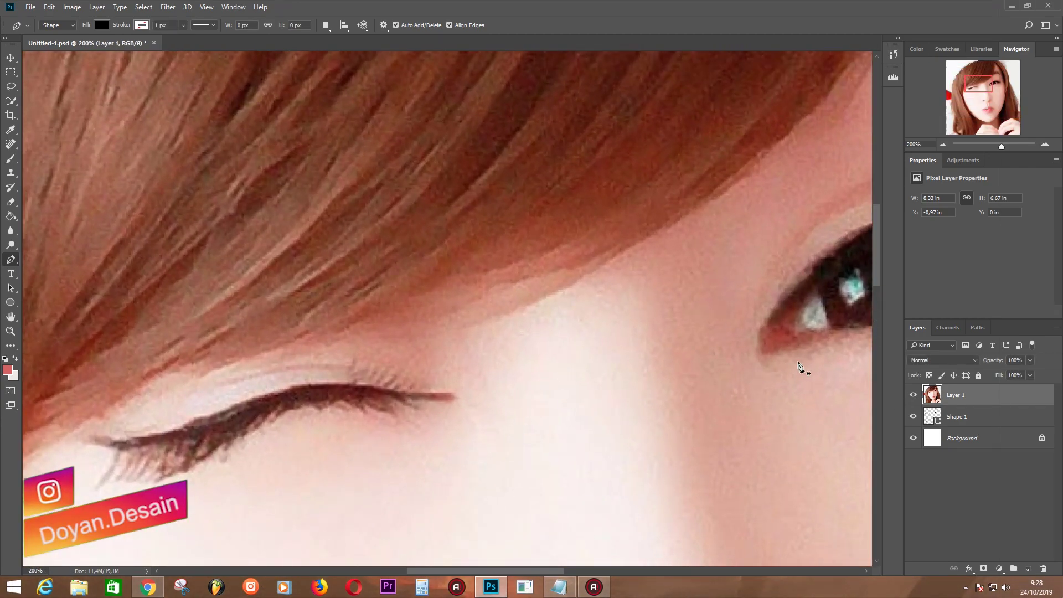
key("ctrl+plus")
left_click_drag(532, 365, 400, 387)
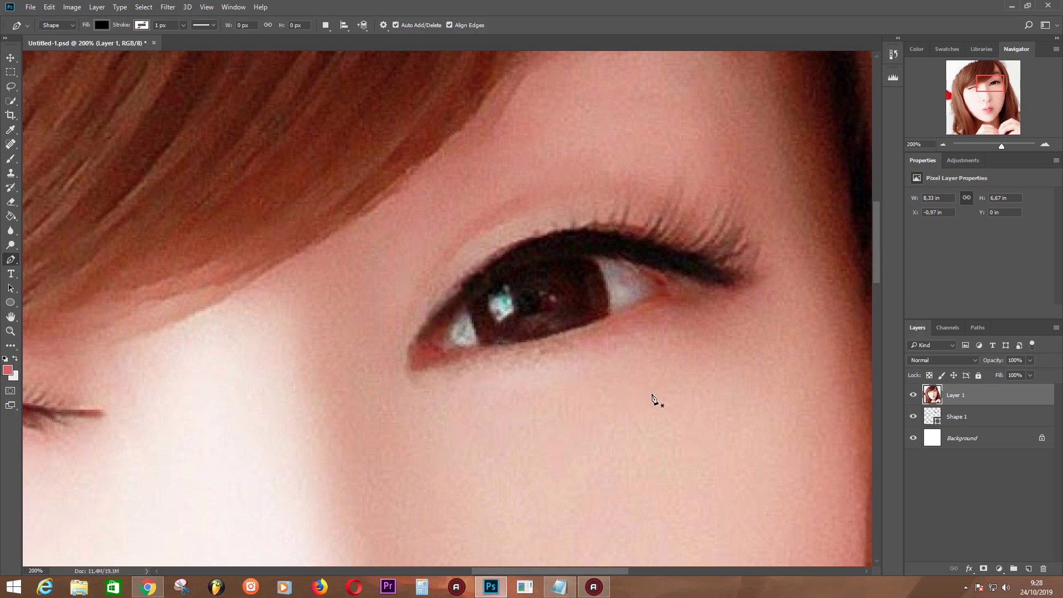
key("ctrl+minus")
key("alt+bracketleft")
key("ctrl+minus")
key("ctrl+minus")
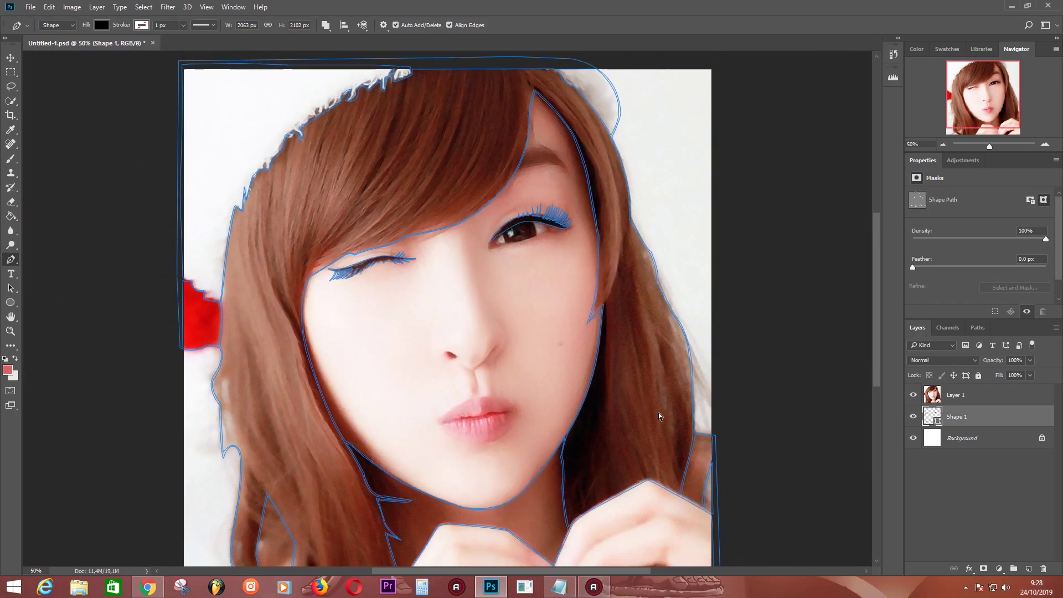
key("ctrl+minus")
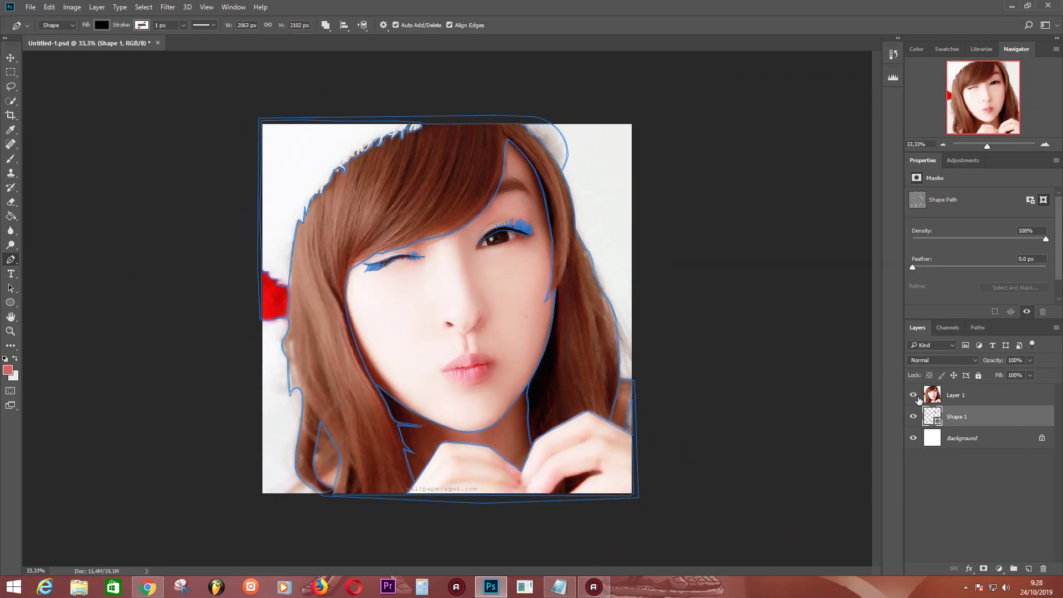
Step: Rename Shape 1 to 'line art' and hide Layer 1 so only the drawing shows
double_click(960, 418)
key("BackSpace")
type("line art")
key("Return")
left_click(913, 396)
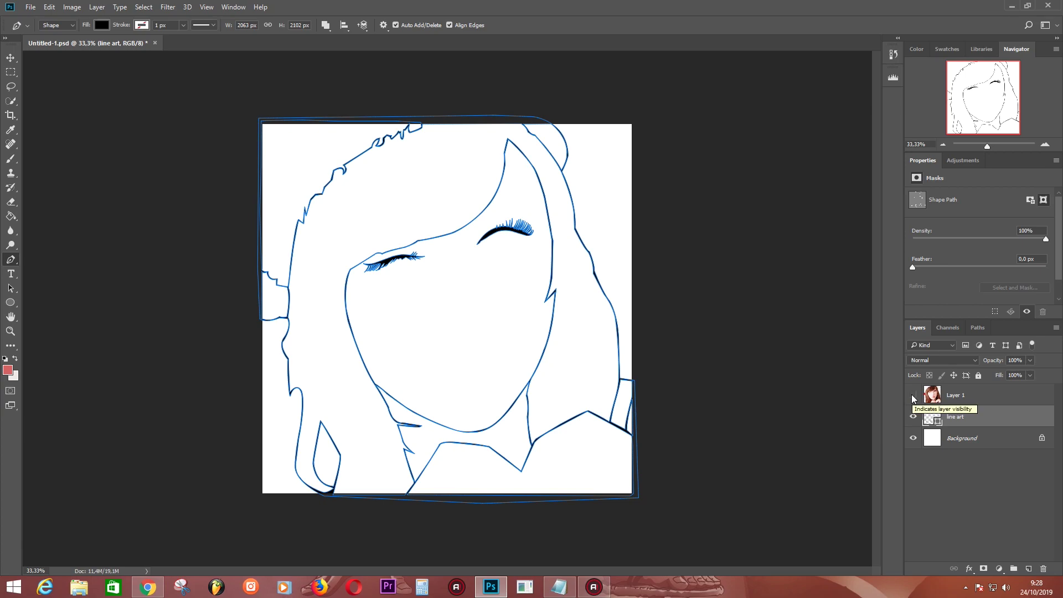
left_click(983, 403)
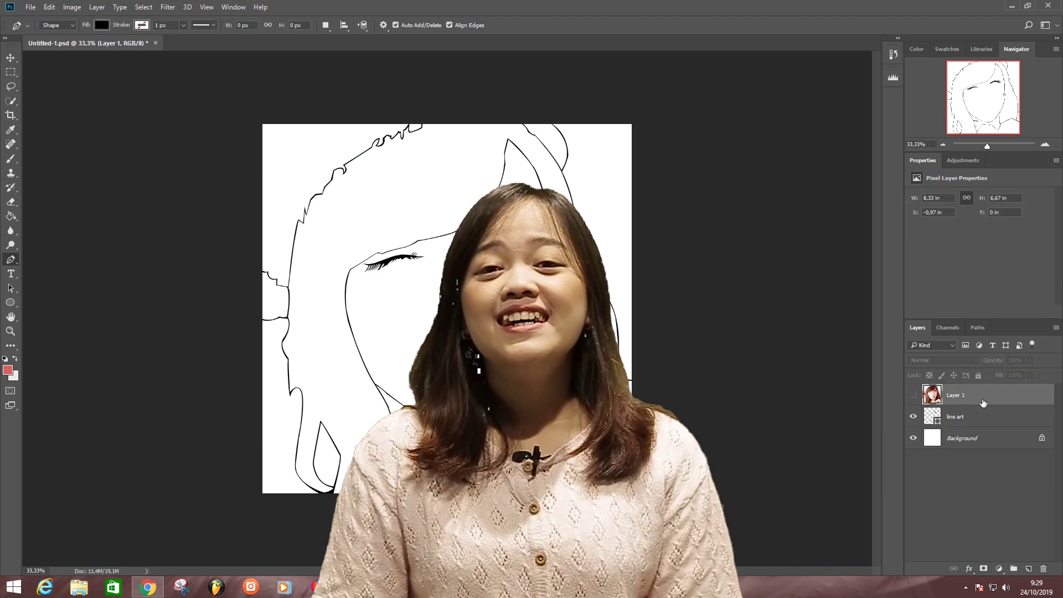